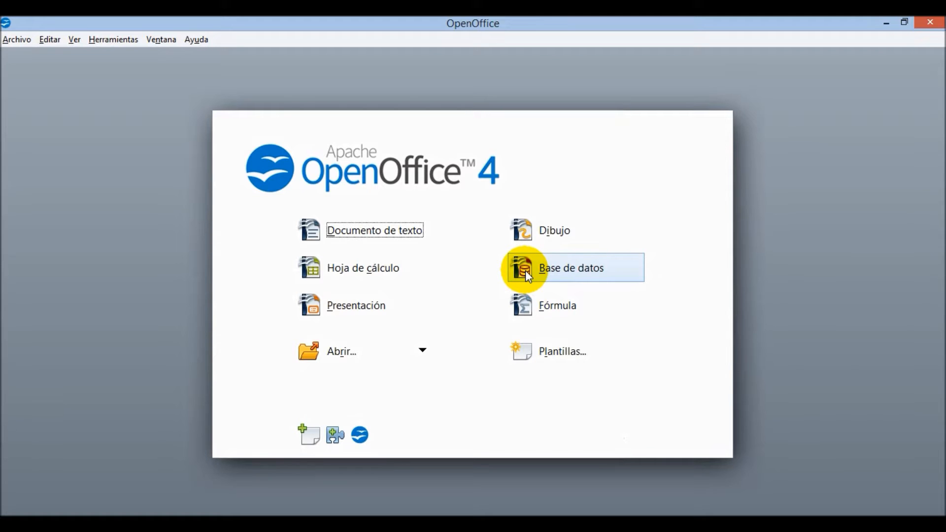
- Launch the Base database wizard for a new database, then switch to the browser
{"action": "left_click", "coordinate": [564, 266]}
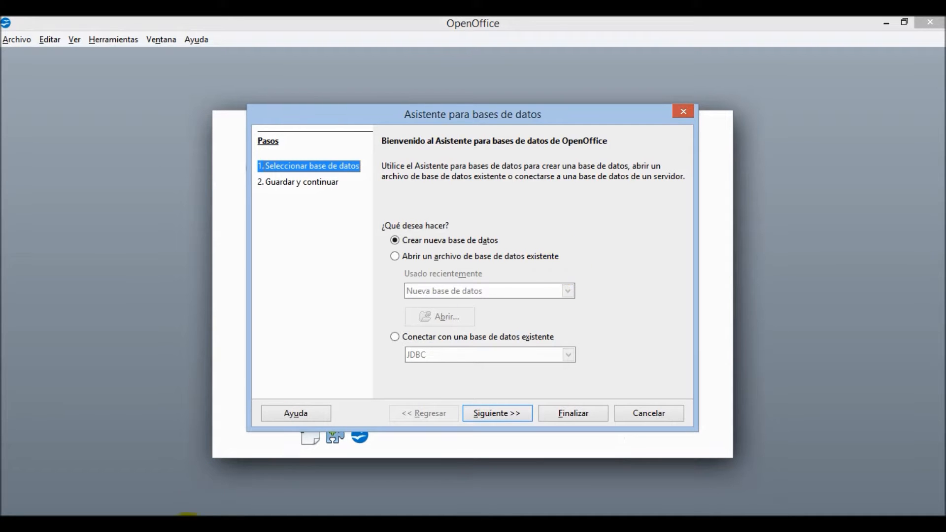
{"action": "left_click", "coordinate": [210, 523]}
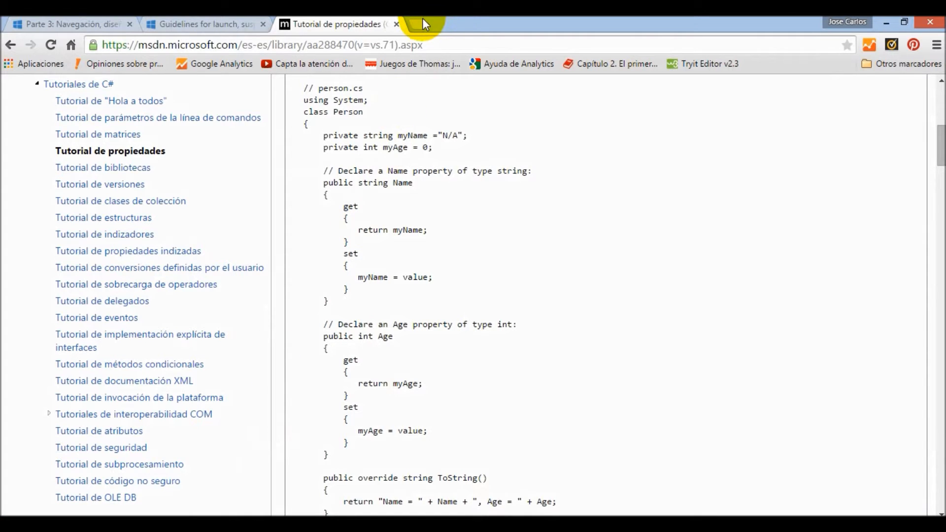
- Search Google Images for 'fichero' in a new tab and enlarge the card-file drawer photo
{"action": "left_click", "coordinate": [421, 23]}
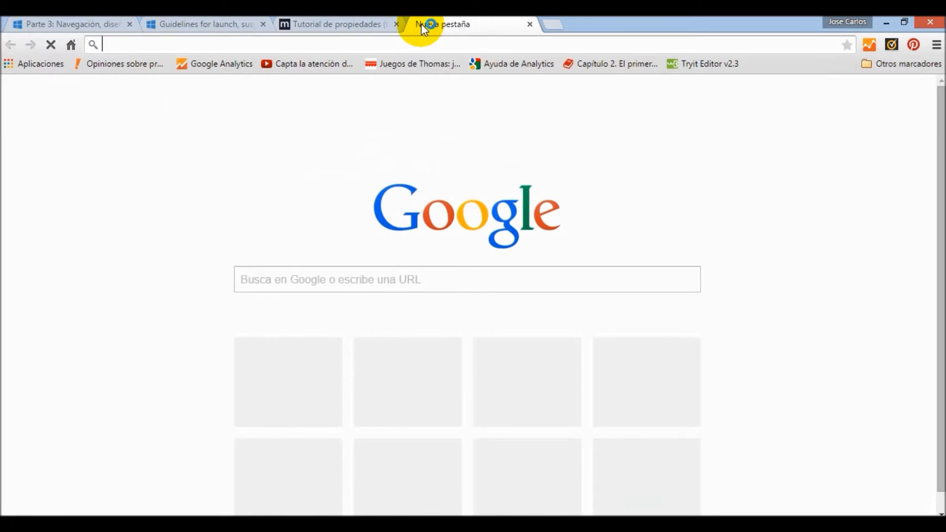
{"action": "type", "text": "fic"}
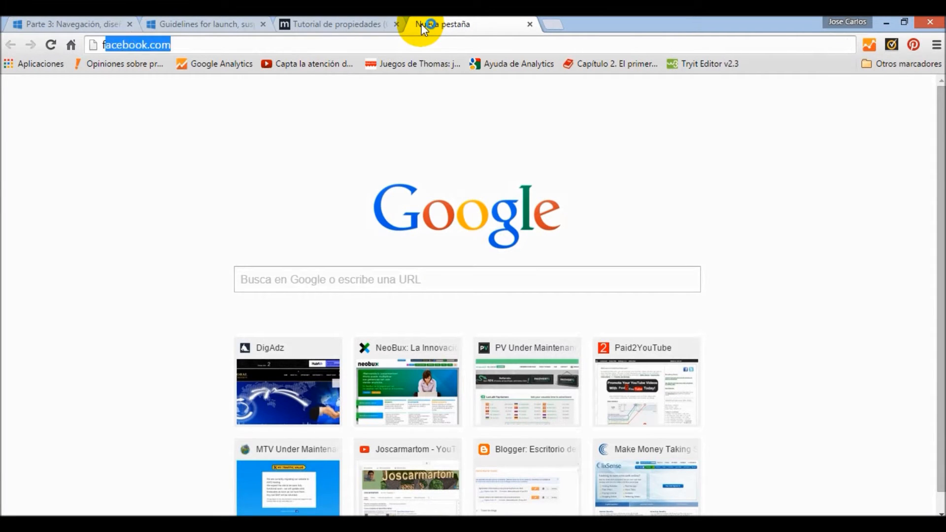
{"action": "type", "text": "hero"}
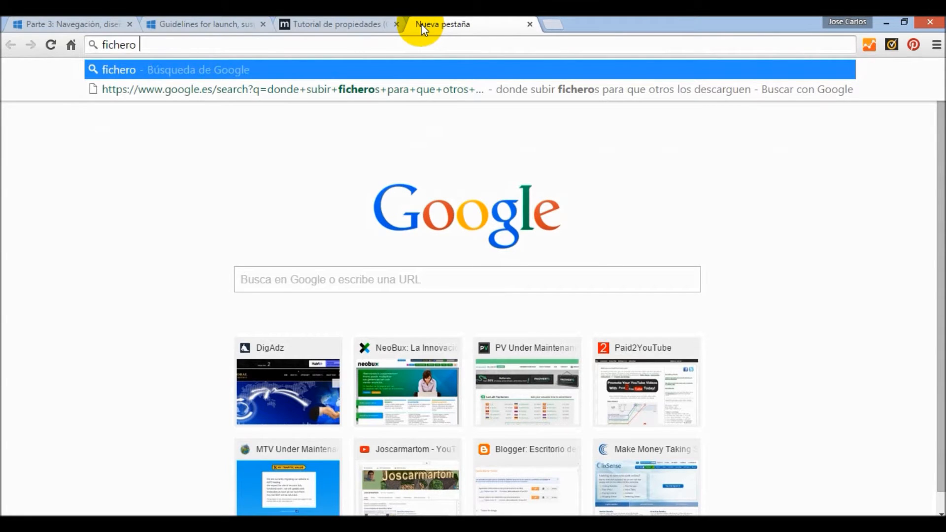
{"action": "key", "text": "Return"}
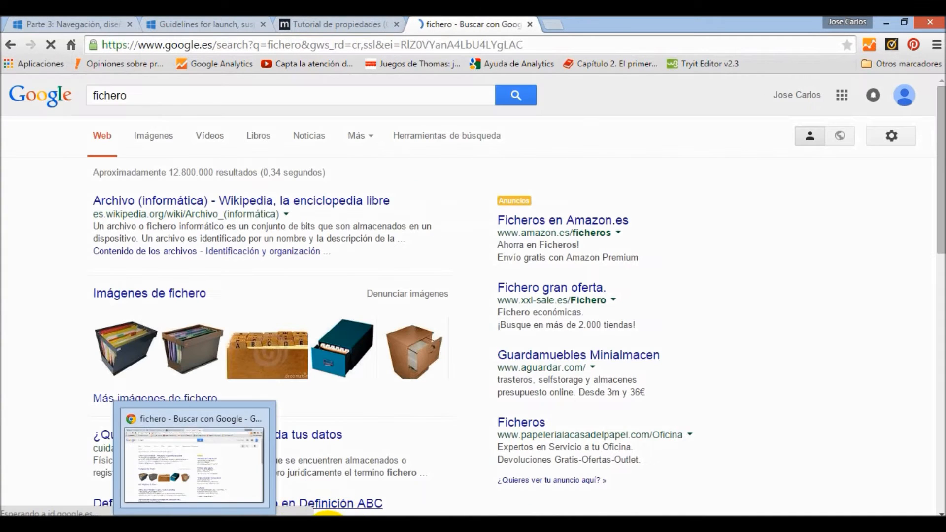
{"action": "left_click", "coordinate": [350, 457]}
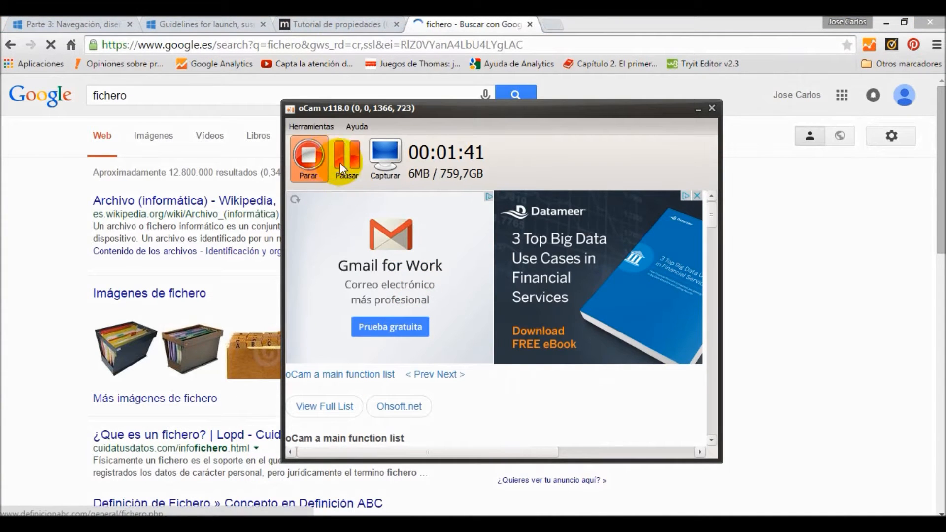
{"action": "left_click", "coordinate": [348, 166]}
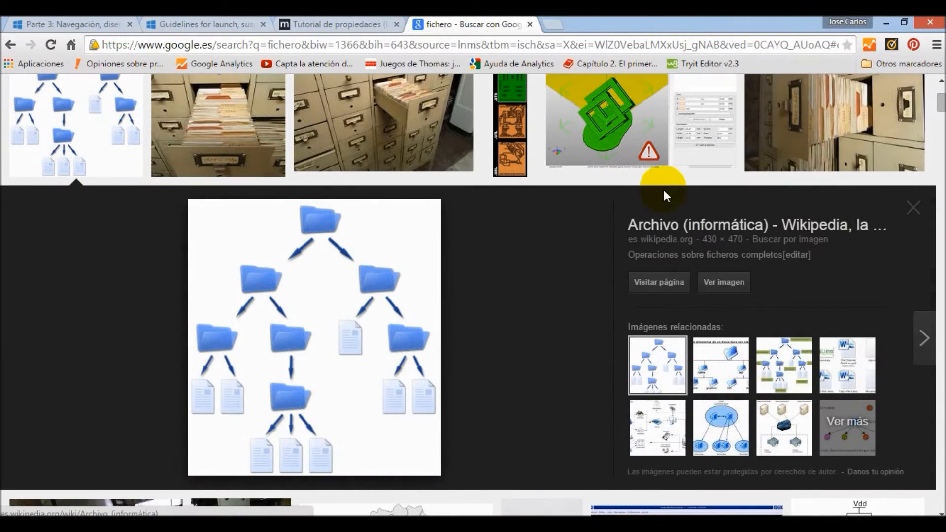
{"action": "left_click_drag", "start_coordinate": [942, 103], "coordinate": [942, 92]}
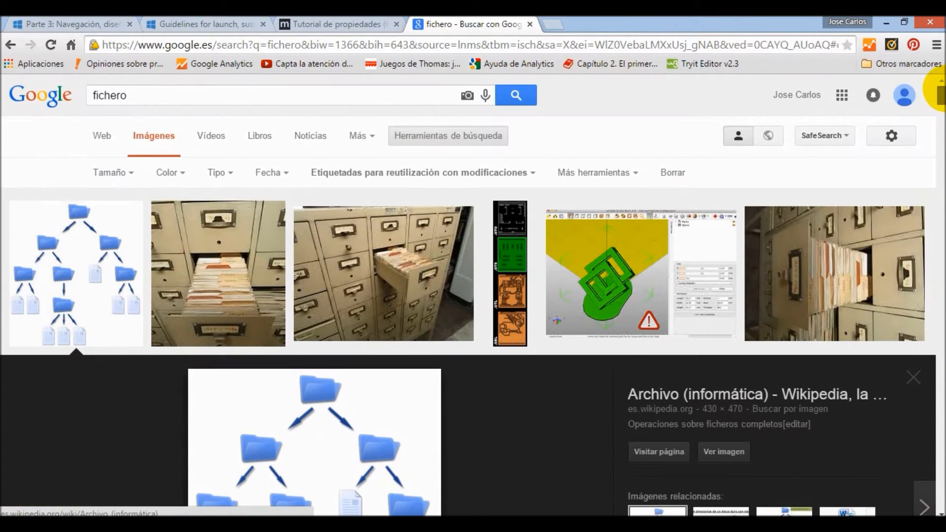
{"action": "left_click", "coordinate": [208, 308]}
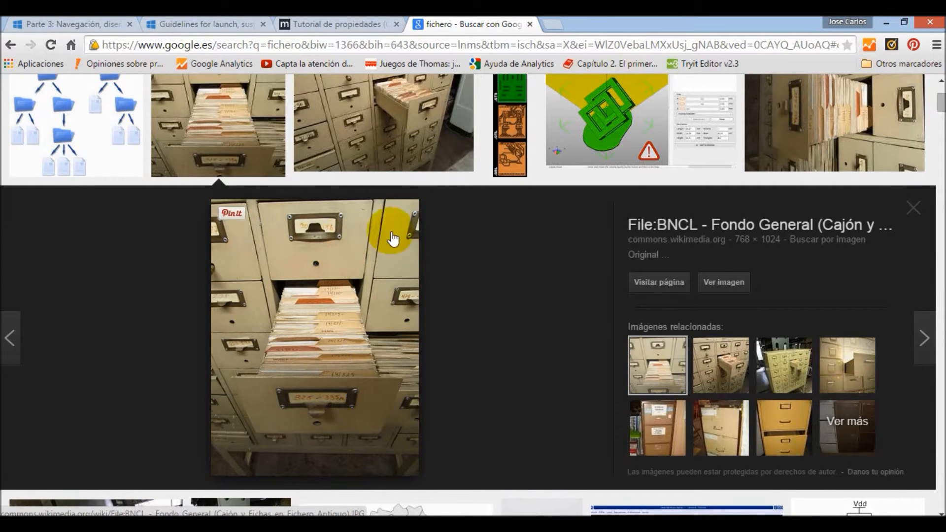
{"action": "mouse_move", "coordinate": [938, 96]}
{"action": "left_mouse_down"}
{"action": "mouse_move", "coordinate": [938, 115]}
{"action": "mouse_move", "coordinate": [936, 89]}
{"action": "left_mouse_up"}
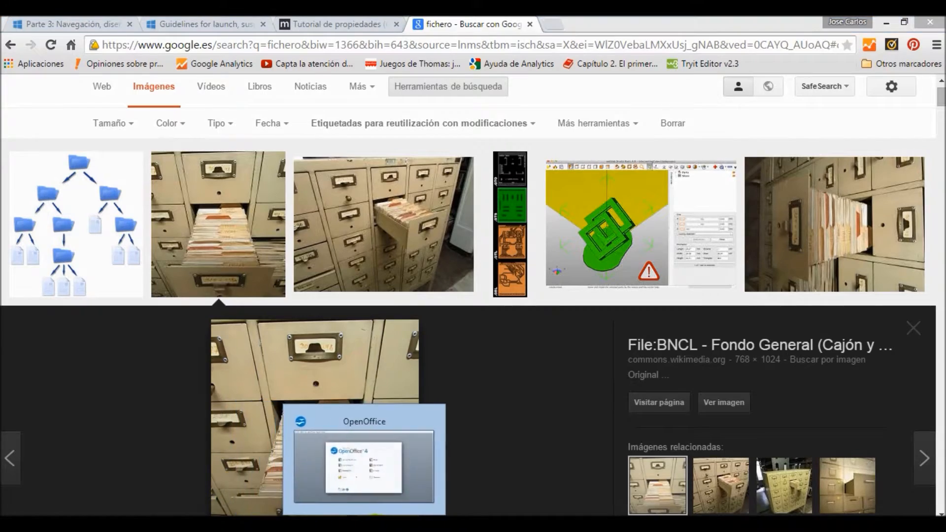
{"action": "left_click", "coordinate": [376, 526]}
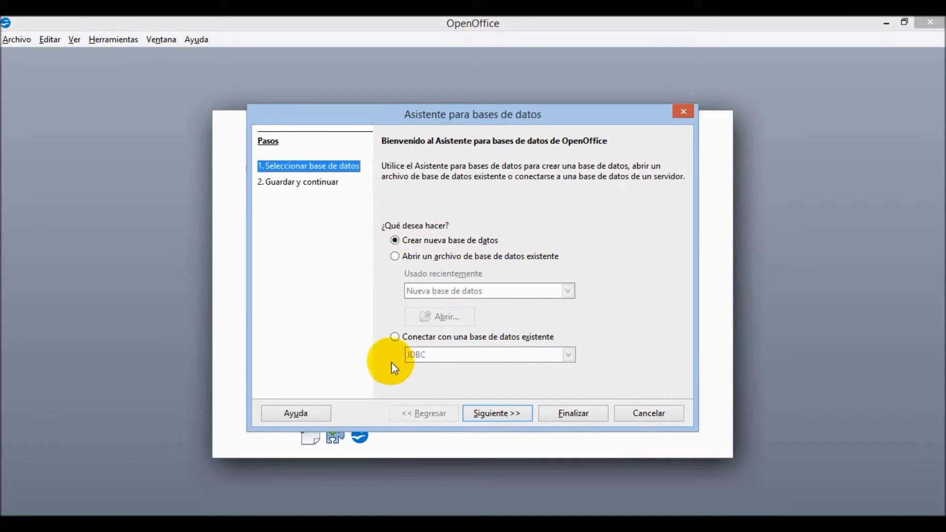
{"action": "left_click", "coordinate": [395, 337]}
{"action": "left_click", "coordinate": [569, 355]}
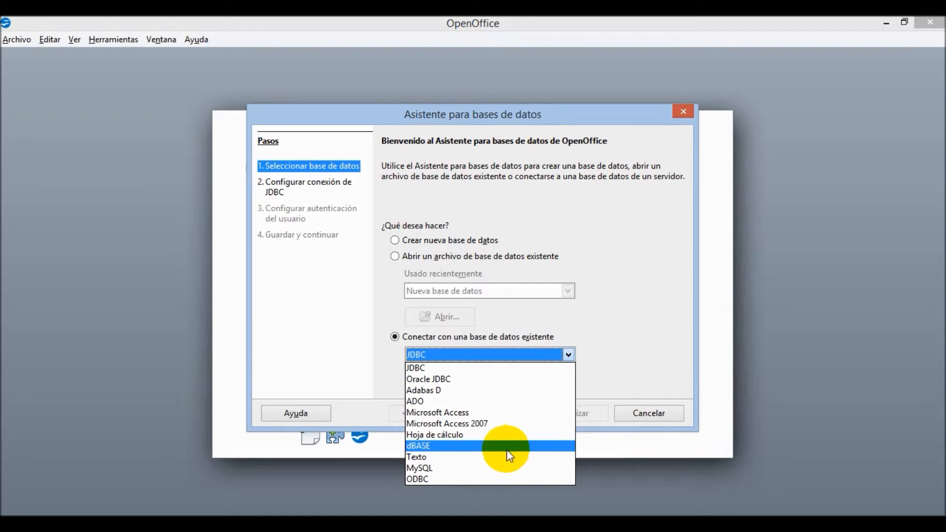
{"action": "left_click", "coordinate": [395, 244]}
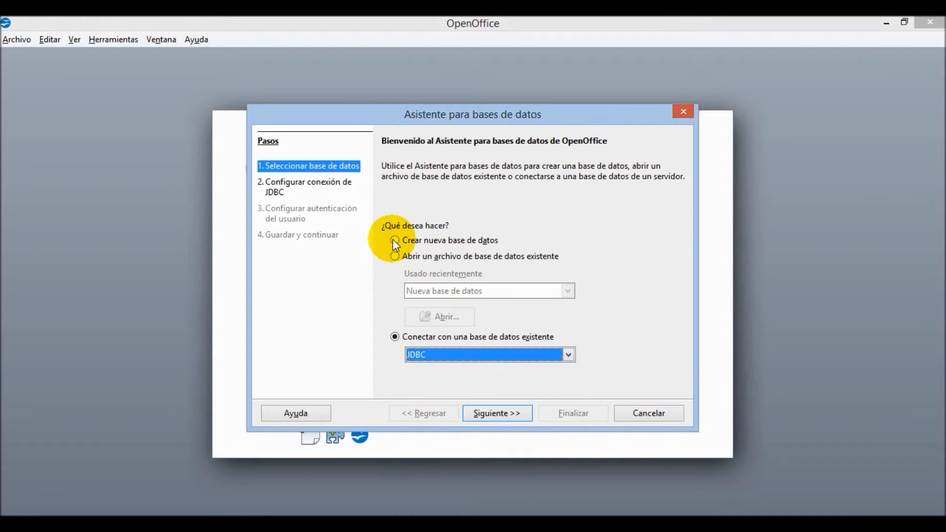
{"action": "left_click", "coordinate": [567, 356]}
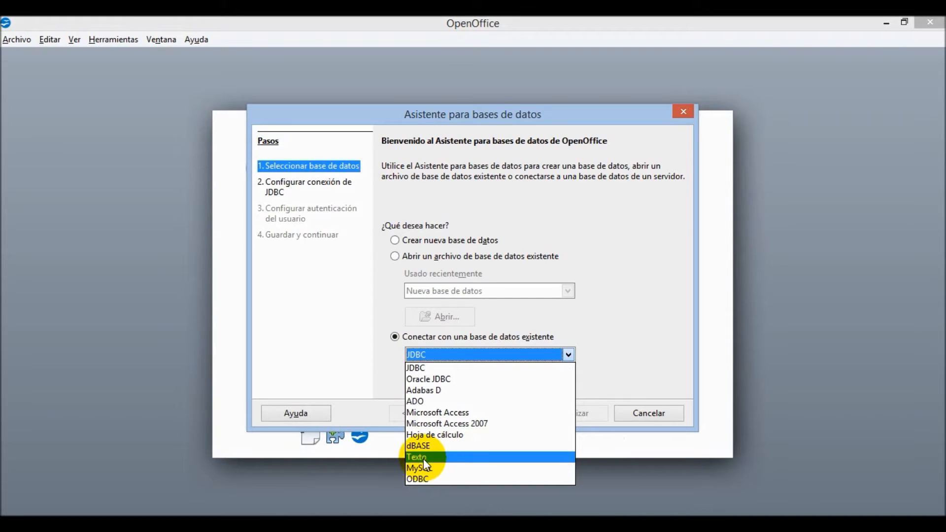
{"action": "left_click", "coordinate": [378, 283]}
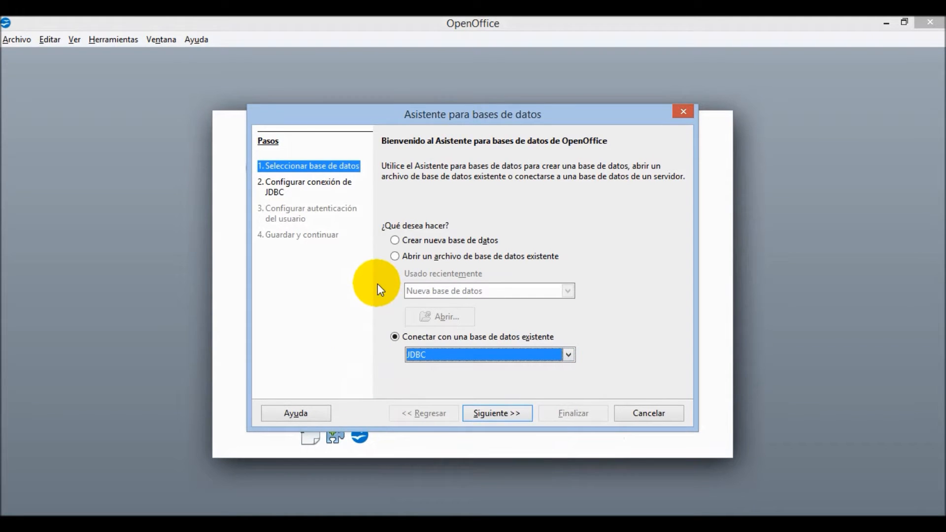
{"action": "left_click", "coordinate": [395, 240]}
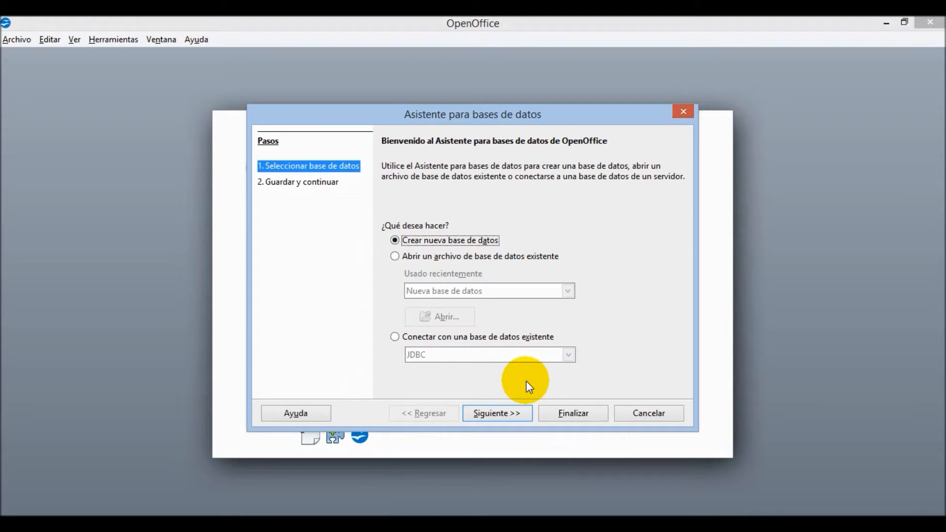
- Turn on 'Crear tablas usando el Asistente para tablas' and finish the database wizard
{"action": "left_click", "coordinate": [499, 413]}
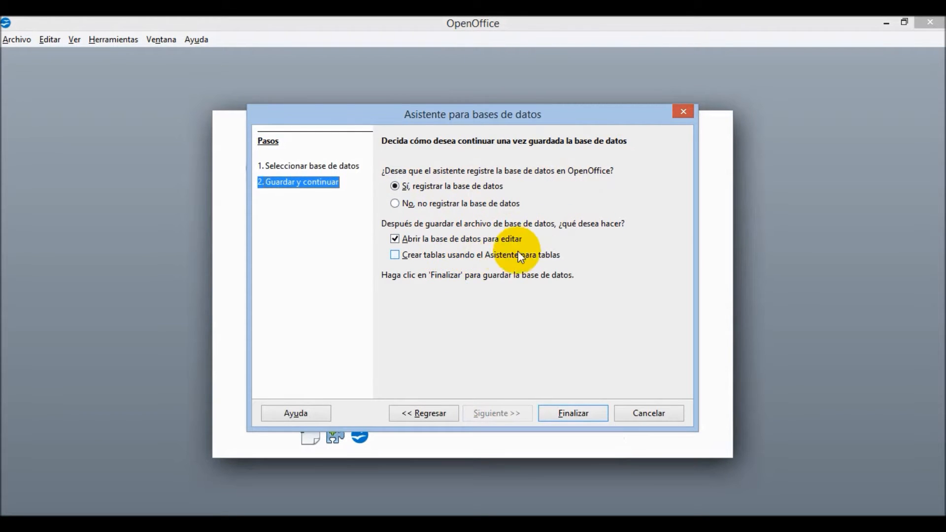
{"action": "left_click", "coordinate": [395, 256]}
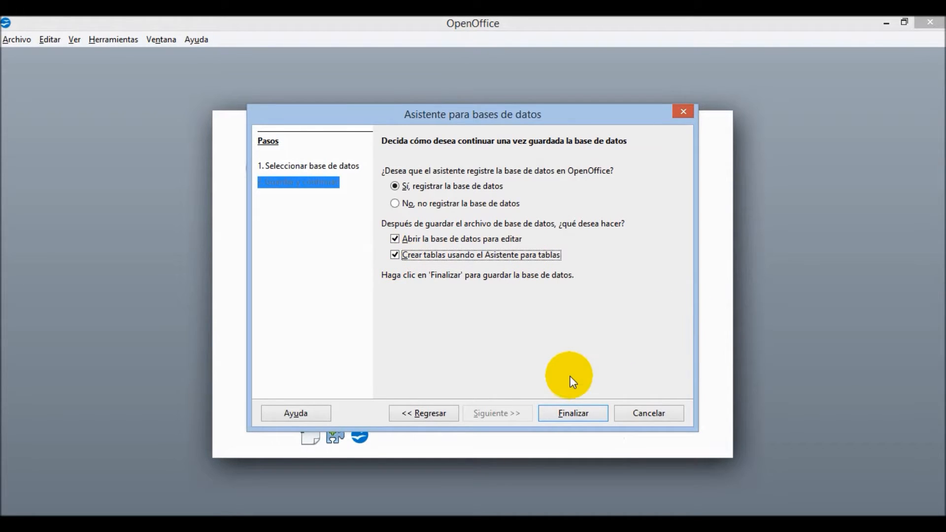
{"action": "left_click", "coordinate": [574, 410]}
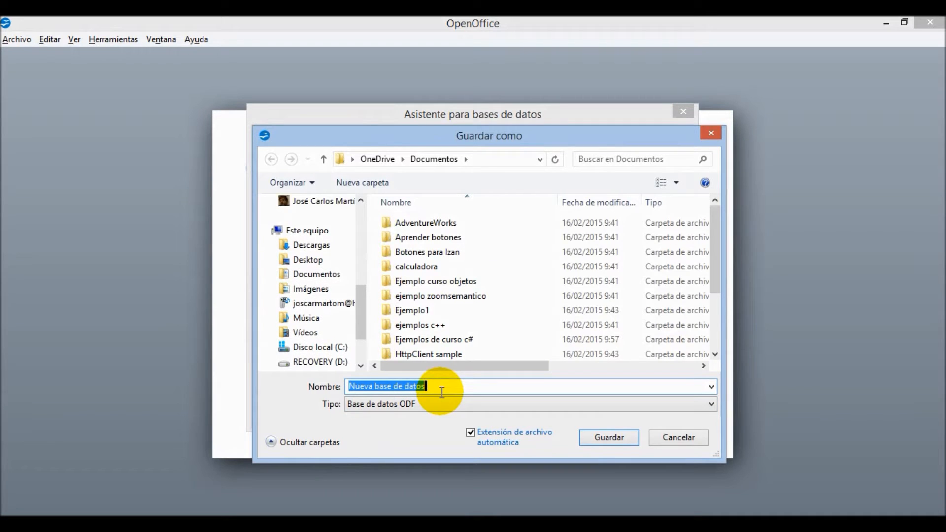
- Save the database as 'Primera base de datos' in Documentos
{"action": "type", "text": "Primer"}
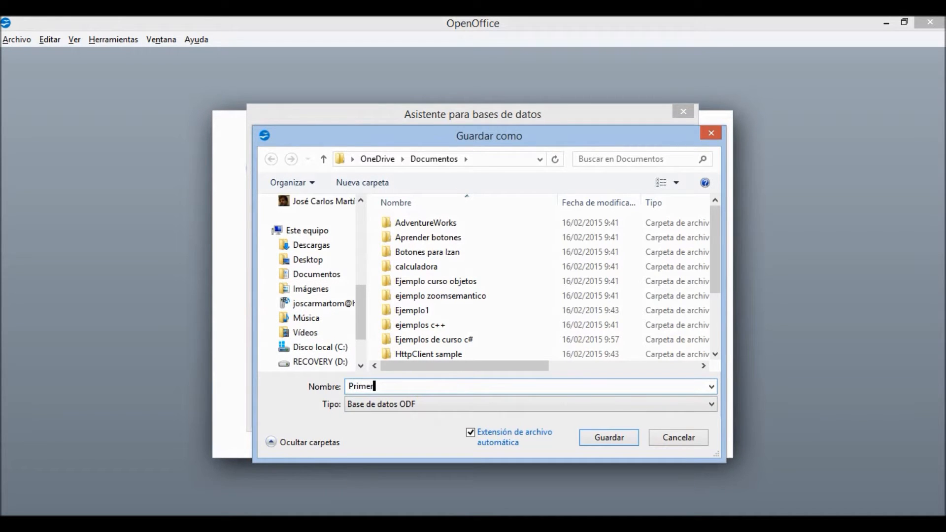
{"action": "type", "text": "a base de datos"}
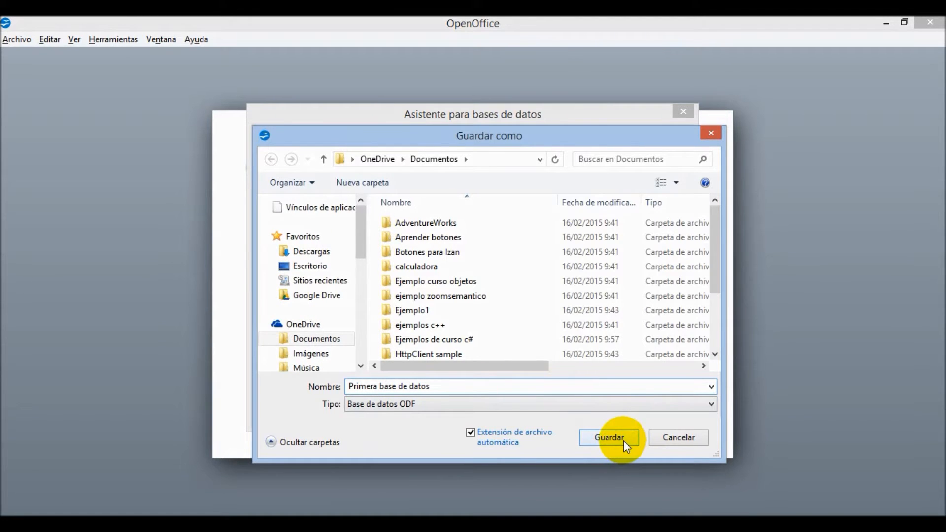
{"action": "left_click", "coordinate": [709, 404]}
{"action": "left_click", "coordinate": [709, 405]}
{"action": "left_click", "coordinate": [601, 444]}
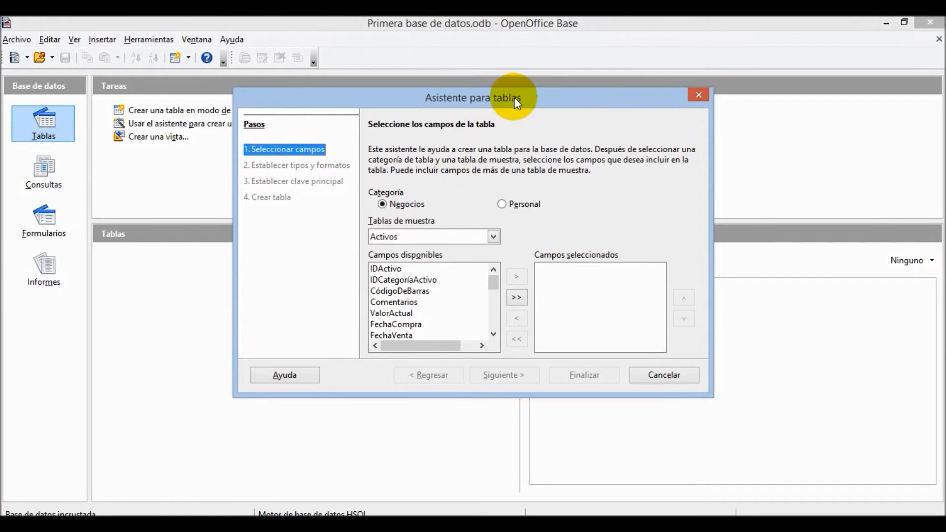
- Choose the Contactos sample table, add all its fields, then remove them all again
{"action": "left_click_drag", "start_coordinate": [480, 99], "coordinate": [434, 114]}
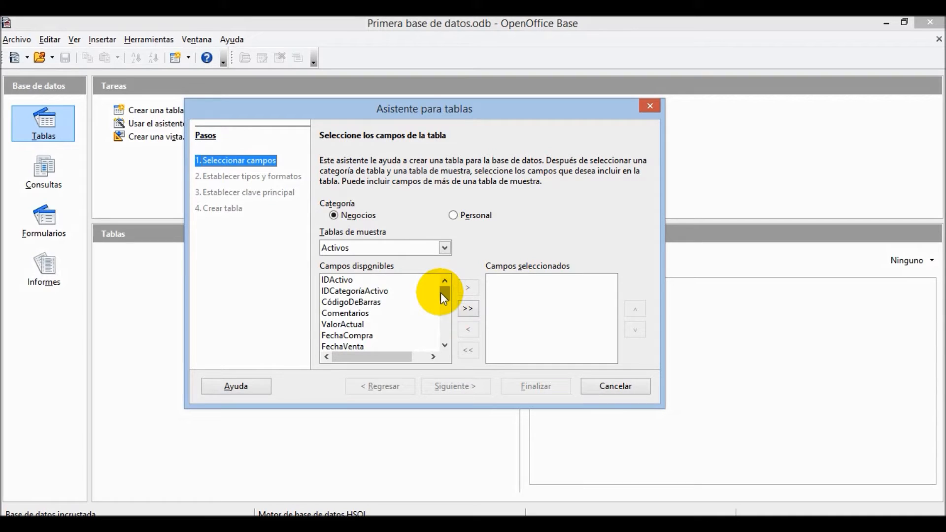
{"action": "left_click", "coordinate": [444, 247]}
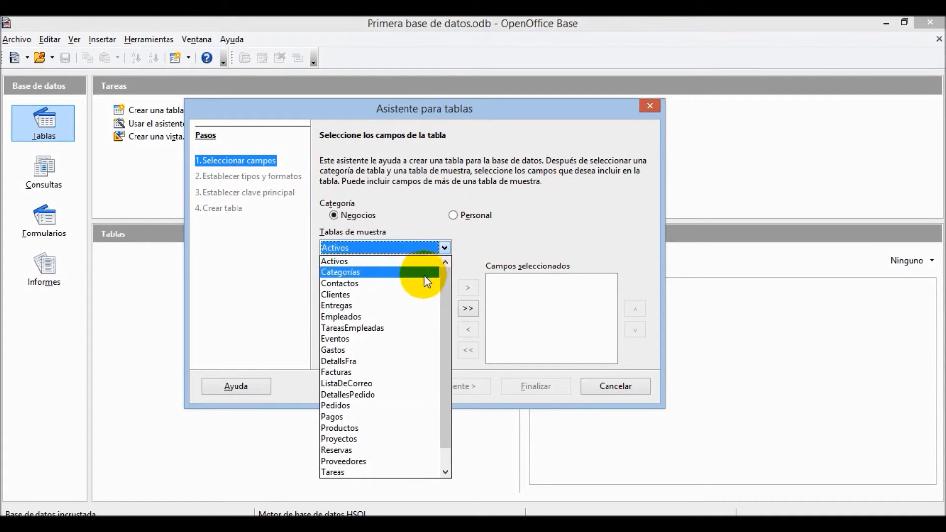
{"action": "left_click", "coordinate": [424, 284]}
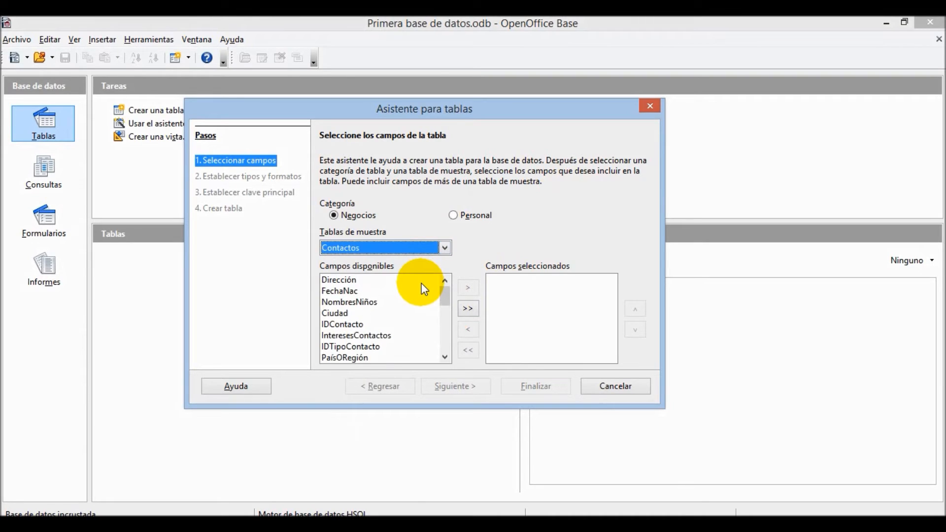
{"action": "left_click_drag", "start_coordinate": [445, 296], "coordinate": [443, 324]}
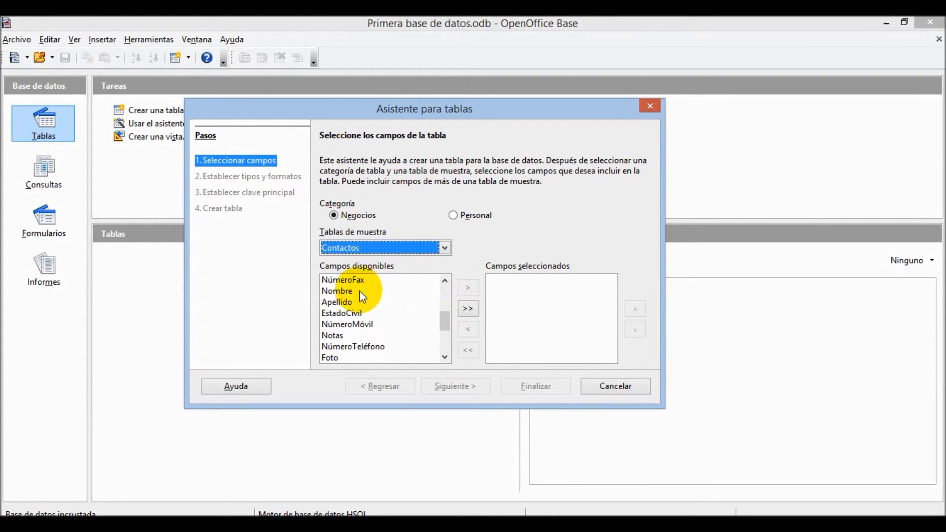
{"action": "double_click", "coordinate": [345, 292]}
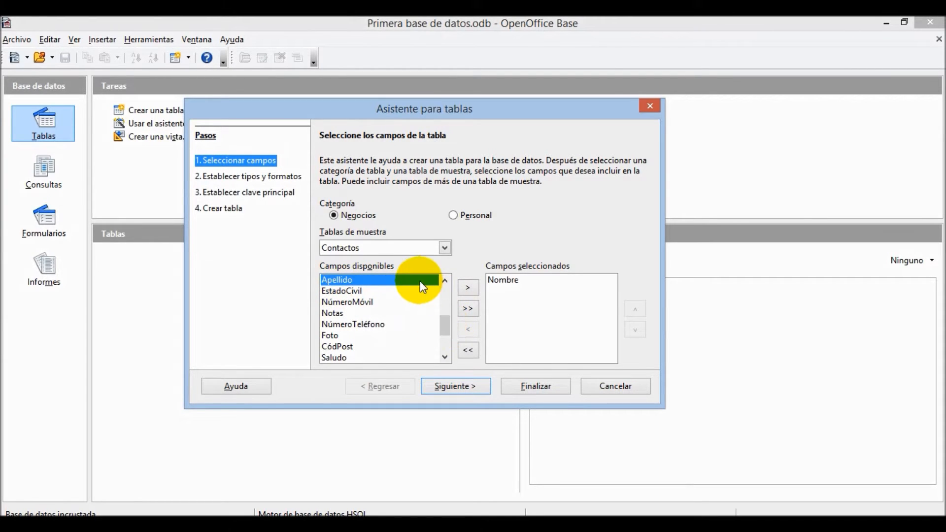
{"action": "left_click", "coordinate": [473, 290]}
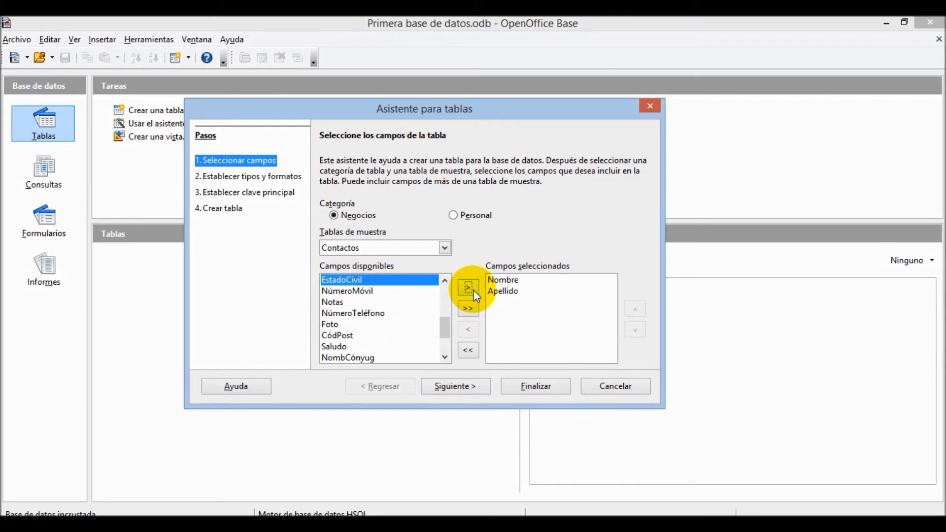
{"action": "left_click", "coordinate": [410, 293]}
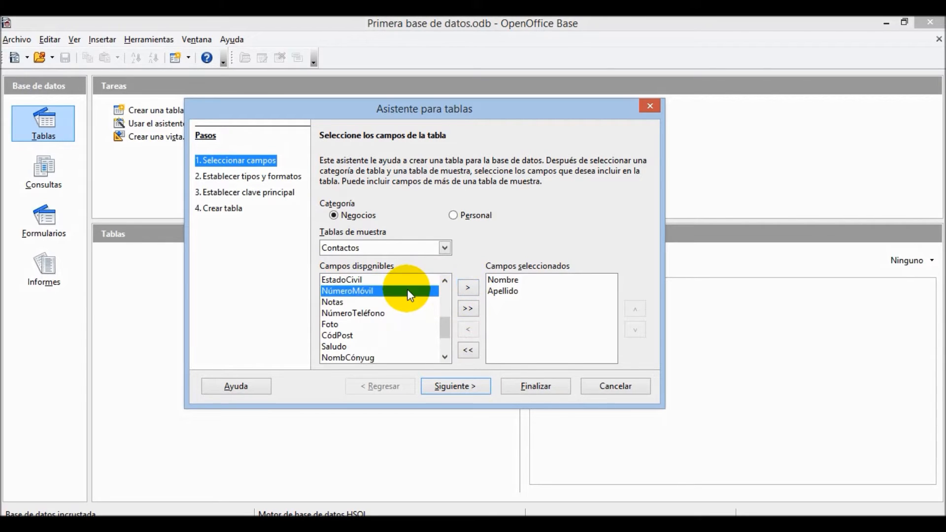
{"action": "left_click", "coordinate": [475, 312]}
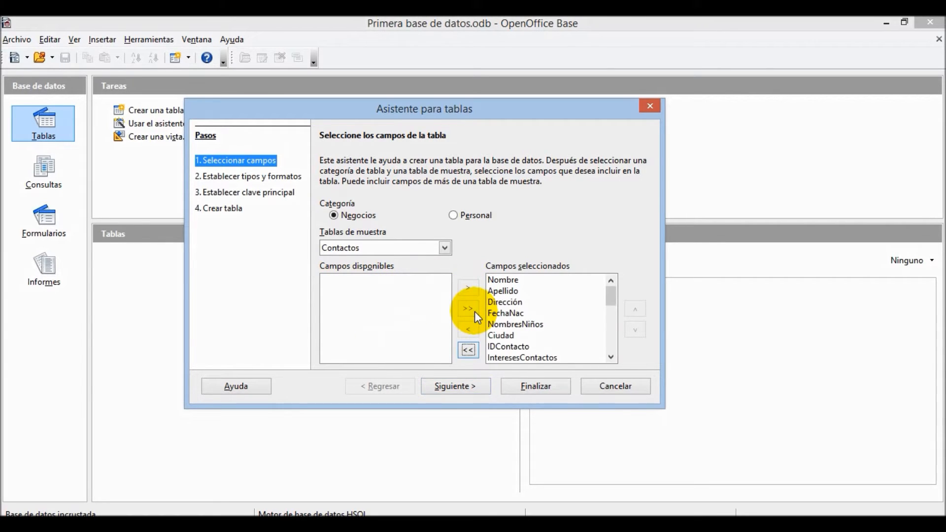
{"action": "left_click", "coordinate": [469, 355]}
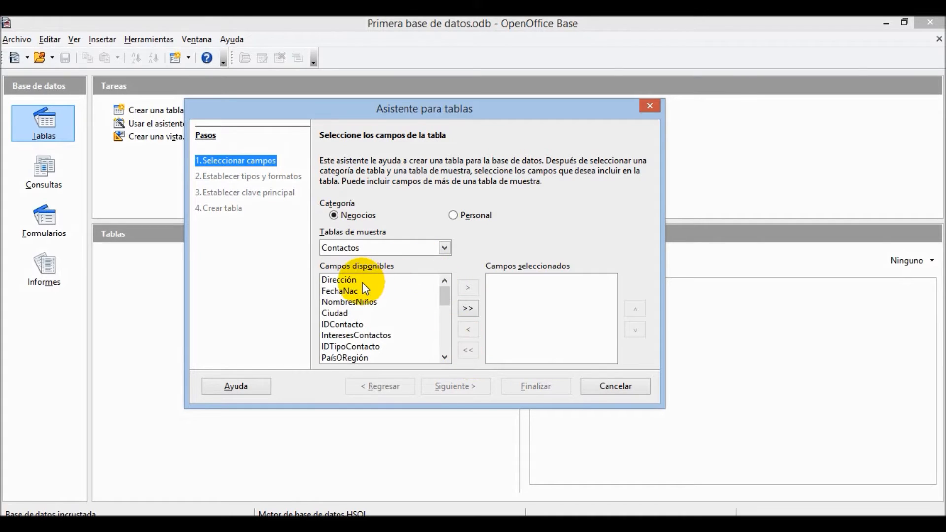
- Add Nombre, Apellido, EstadoOProvincia, Cargo and NúmeroMóvil from the Contactos sample
{"action": "left_click_drag", "start_coordinate": [446, 300], "coordinate": [446, 319]}
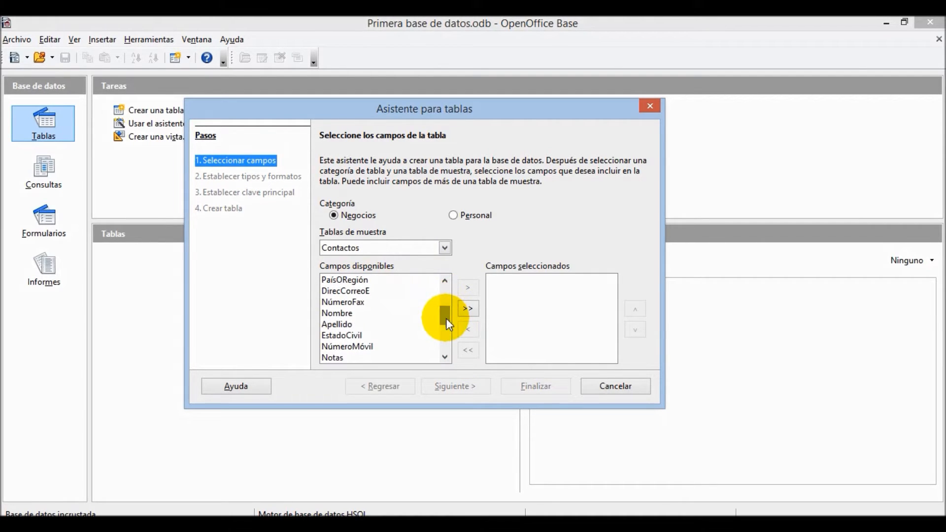
{"action": "left_click", "coordinate": [351, 314]}
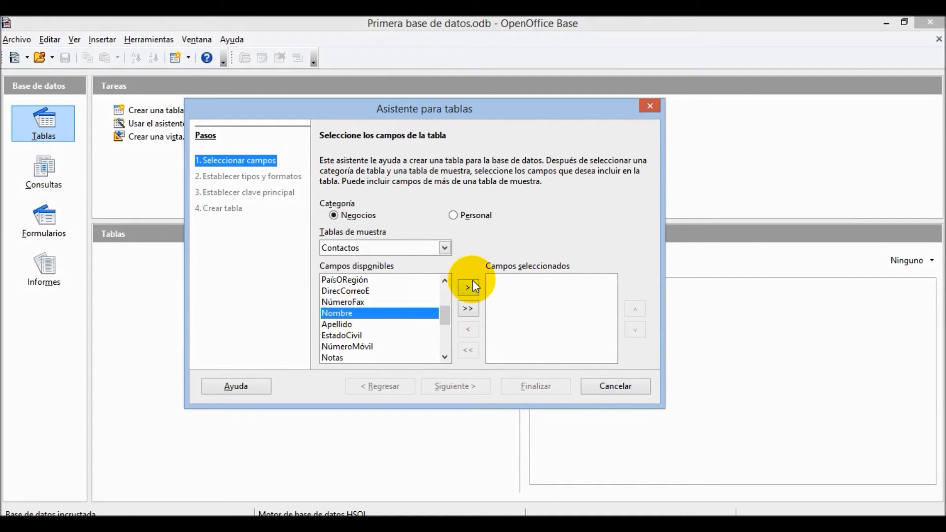
{"action": "left_click", "coordinate": [469, 287]}
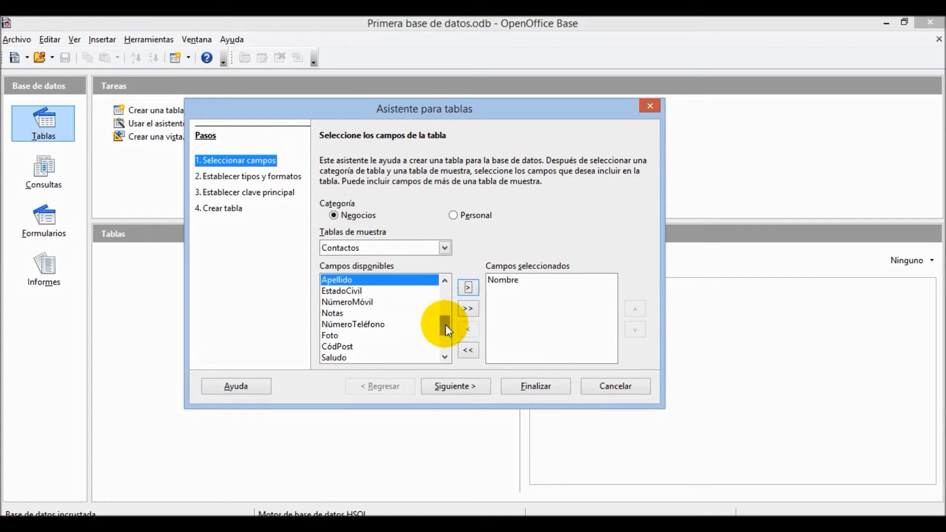
{"action": "mouse_move", "coordinate": [446, 327]}
{"action": "left_mouse_down"}
{"action": "mouse_move", "coordinate": [445, 337]}
{"action": "mouse_move", "coordinate": [446, 313]}
{"action": "left_mouse_up"}
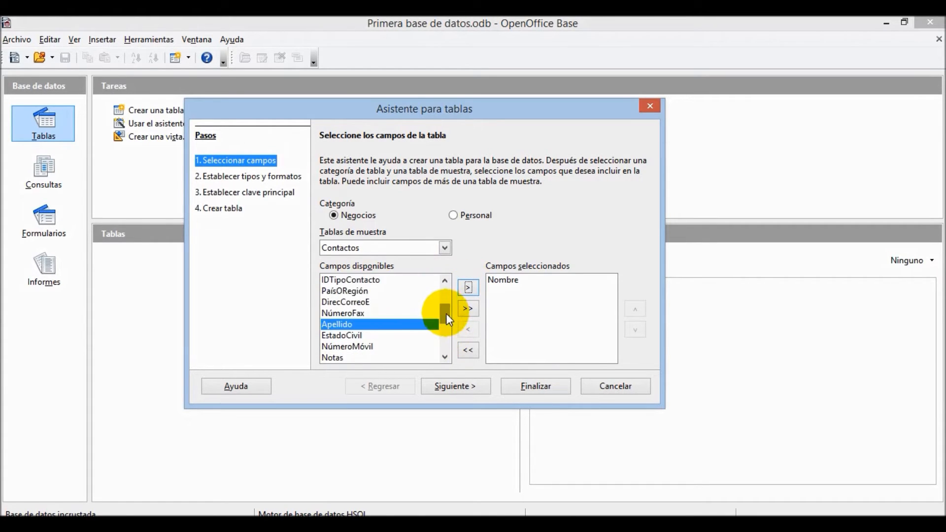
{"action": "double_click", "coordinate": [412, 325]}
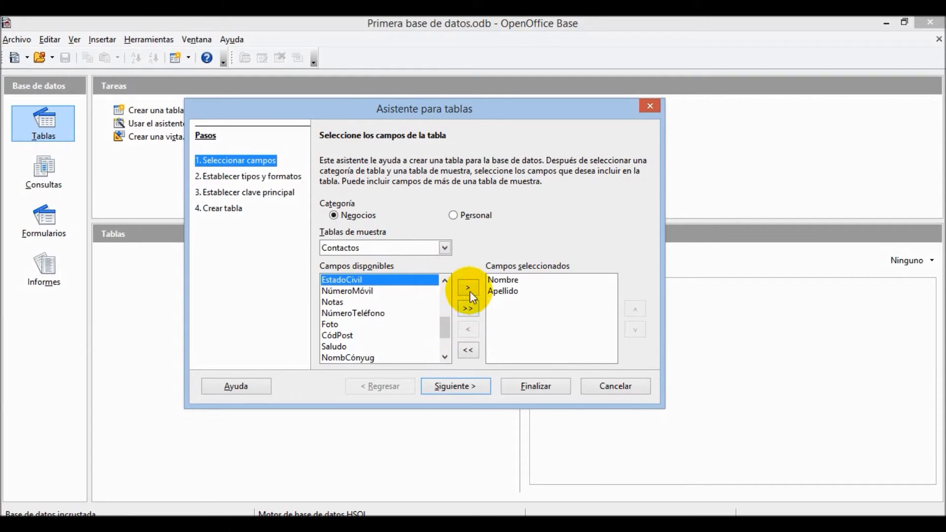
{"action": "left_click_drag", "start_coordinate": [446, 327], "coordinate": [445, 331]}
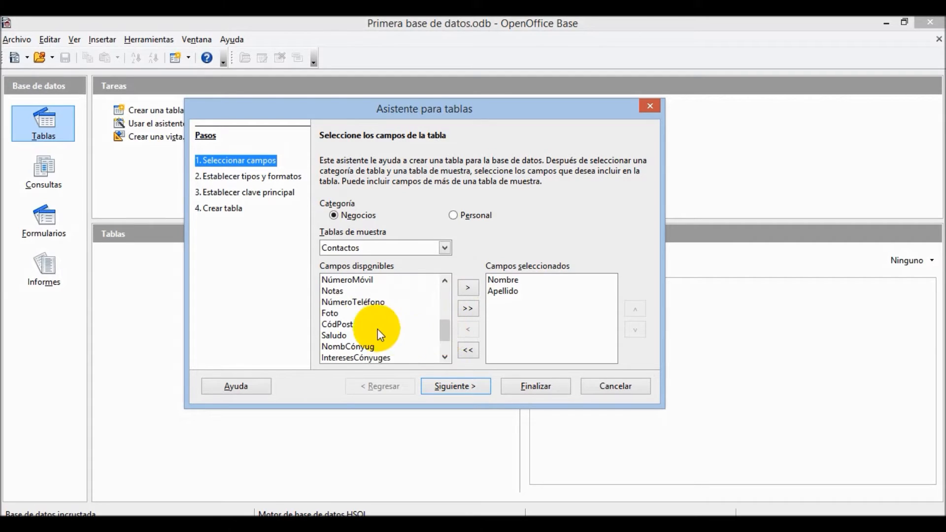
{"action": "left_click_drag", "start_coordinate": [445, 330], "coordinate": [445, 341]}
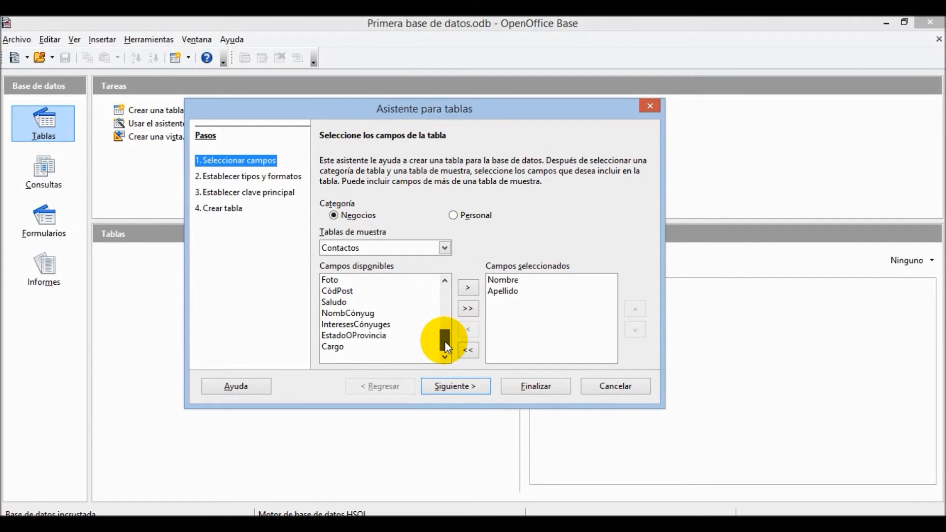
{"action": "double_click", "coordinate": [386, 337]}
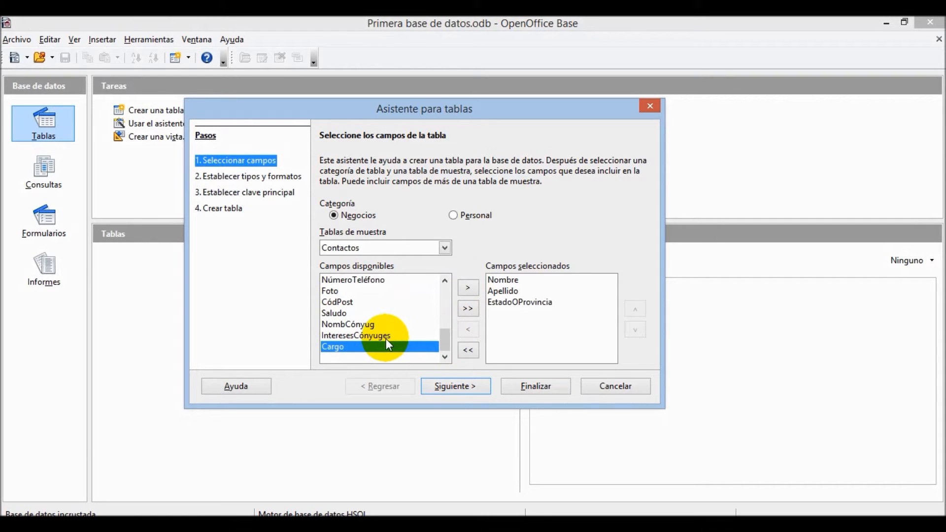
{"action": "double_click", "coordinate": [401, 346]}
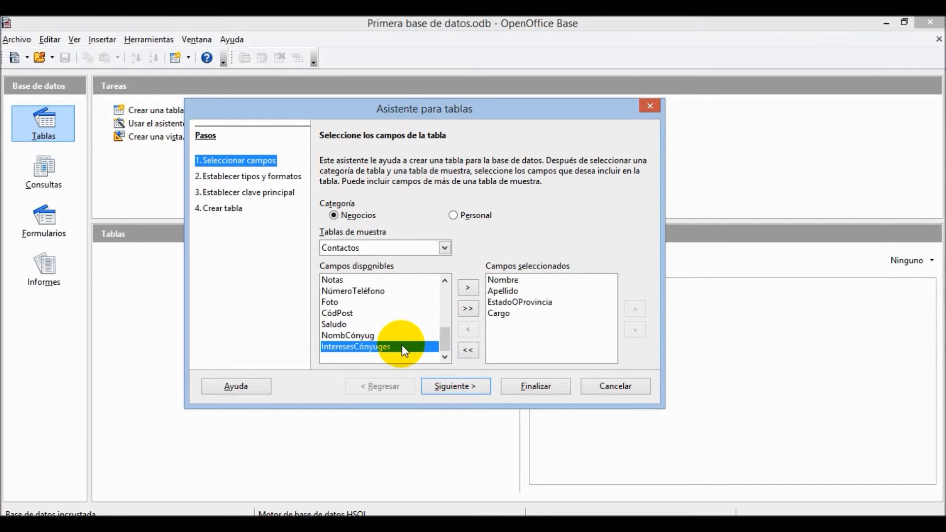
{"action": "left_click_drag", "start_coordinate": [443, 336], "coordinate": [446, 297]}
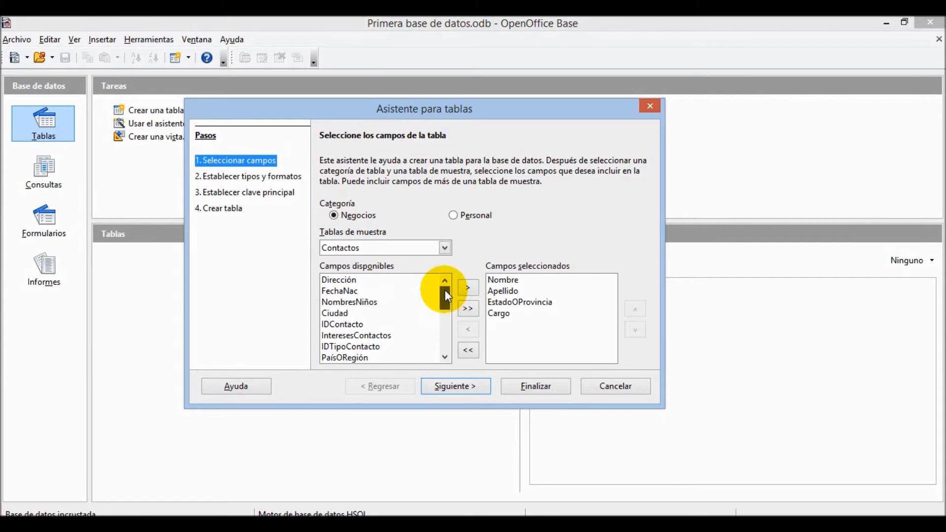
{"action": "left_click_drag", "start_coordinate": [447, 297], "coordinate": [446, 308]}
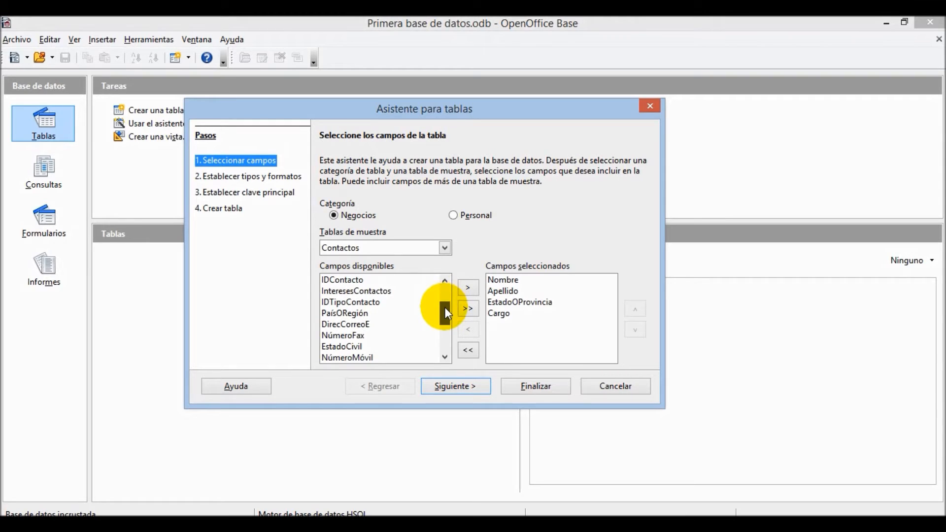
{"action": "left_click_drag", "start_coordinate": [446, 310], "coordinate": [446, 315]}
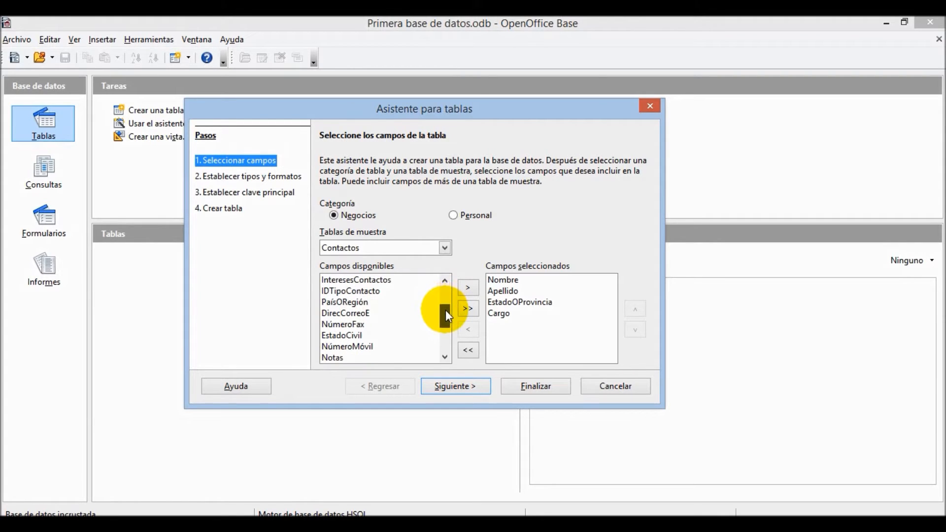
{"action": "double_click", "coordinate": [375, 349]}
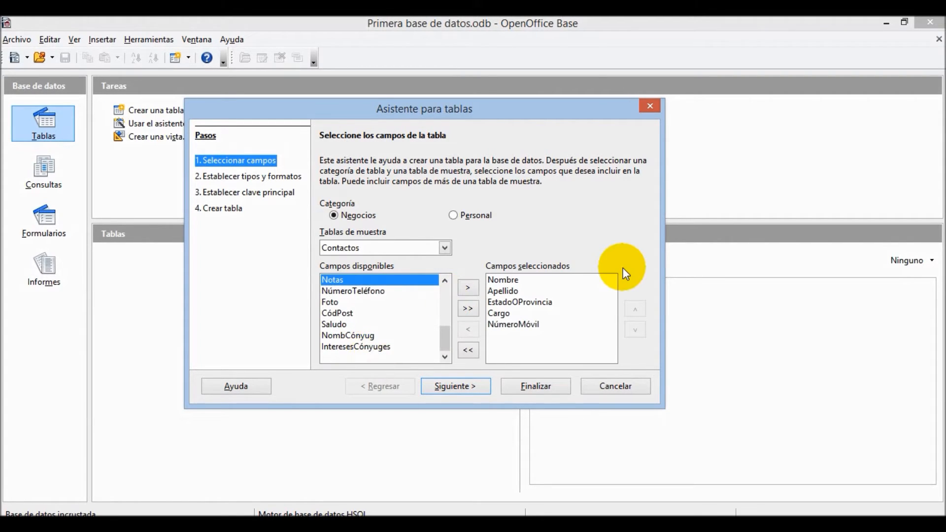
- Switch the sample table to Pagos and add NombreTarjCrédito
{"action": "left_click", "coordinate": [445, 247]}
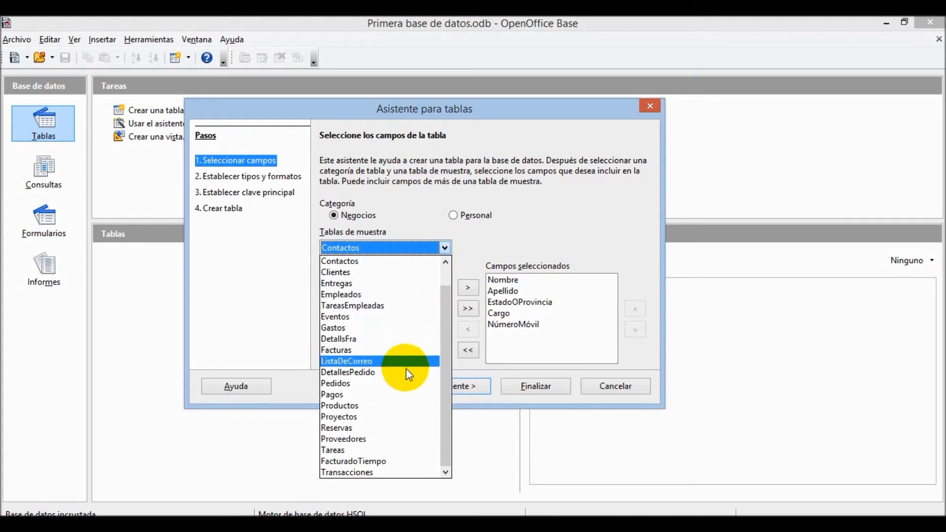
{"action": "left_click", "coordinate": [398, 395]}
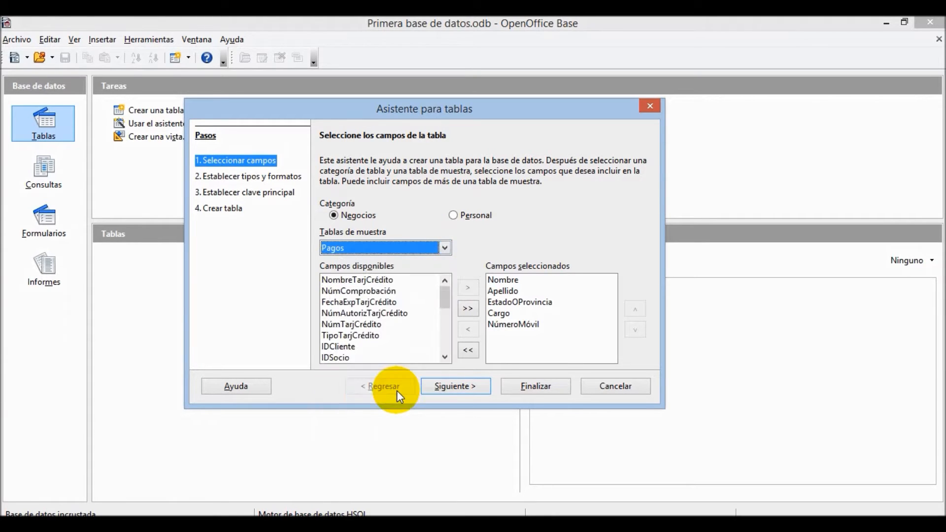
{"action": "double_click", "coordinate": [385, 280]}
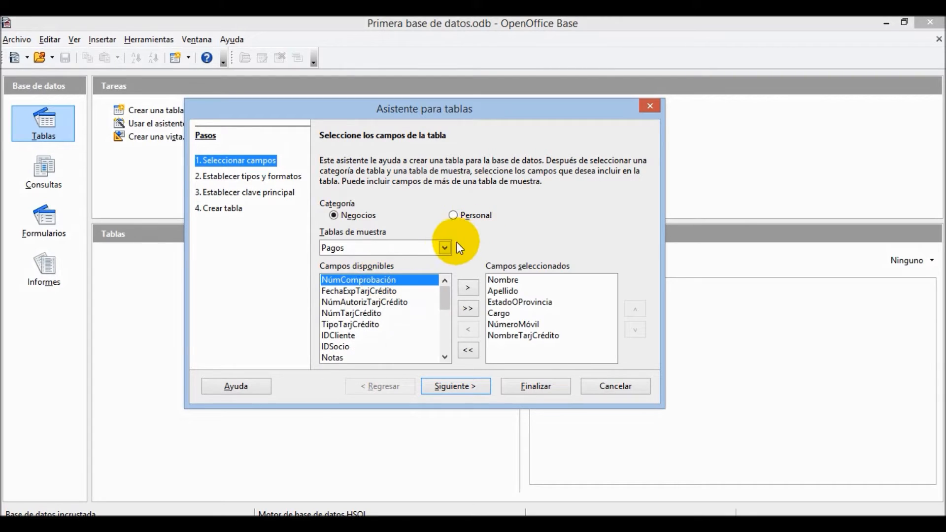
- Return to the Contactos sample, add FechaNac, and continue to field types
{"action": "left_click", "coordinate": [456, 215]}
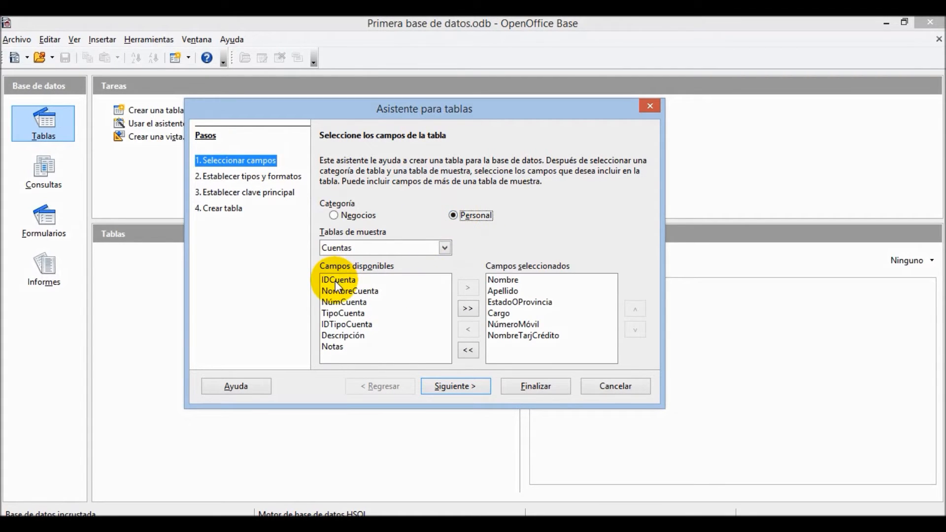
{"action": "left_click", "coordinate": [444, 247]}
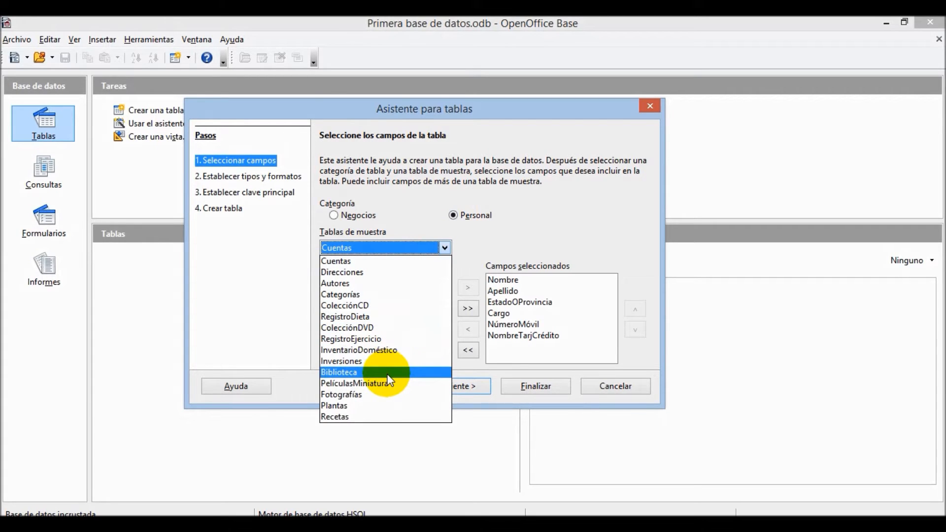
{"action": "left_click", "coordinate": [383, 406]}
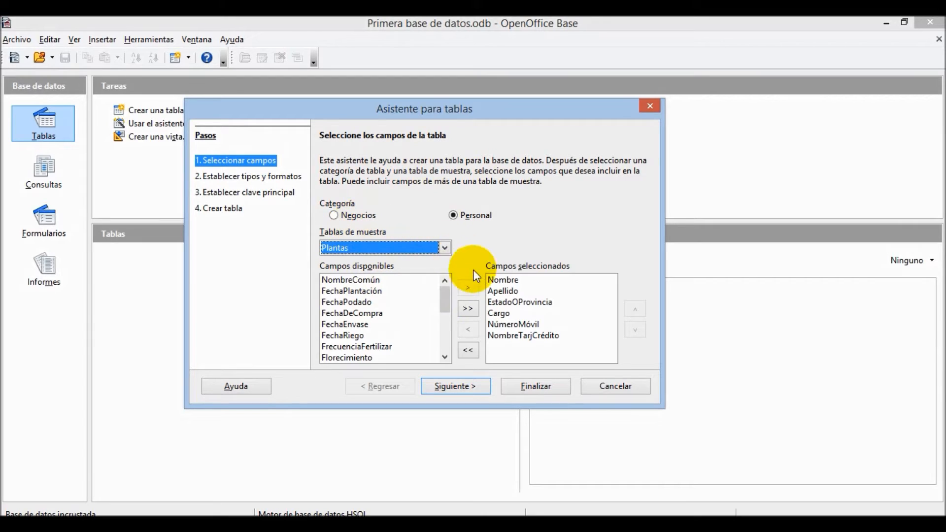
{"action": "left_click", "coordinate": [512, 280]}
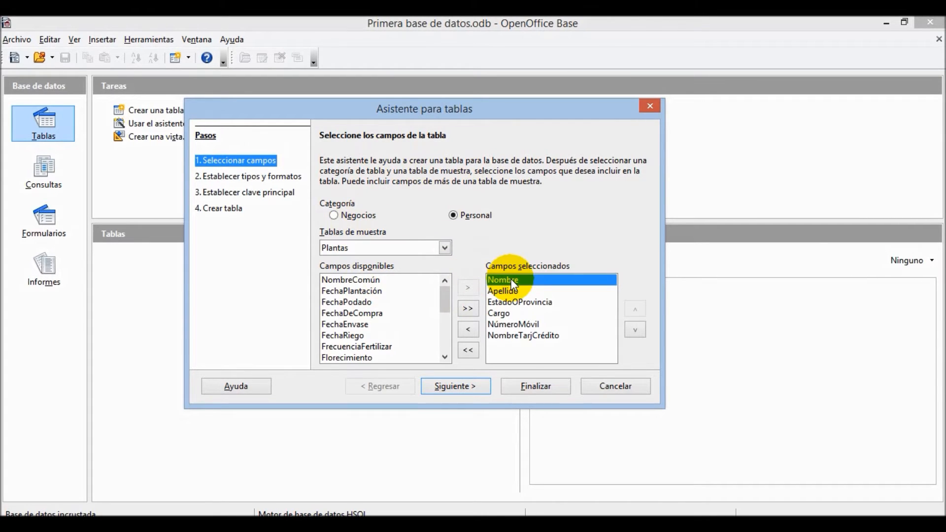
{"action": "left_click", "coordinate": [335, 215]}
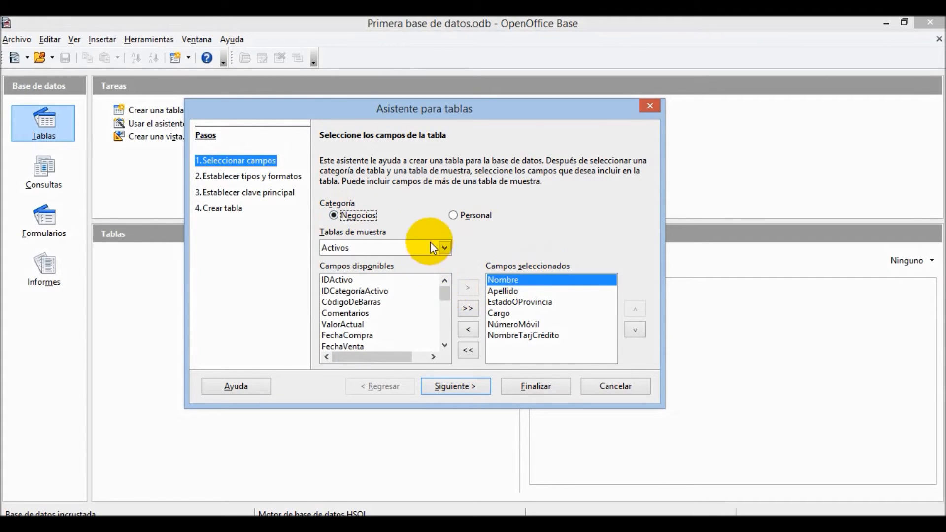
{"action": "left_click_drag", "start_coordinate": [442, 297], "coordinate": [442, 289]}
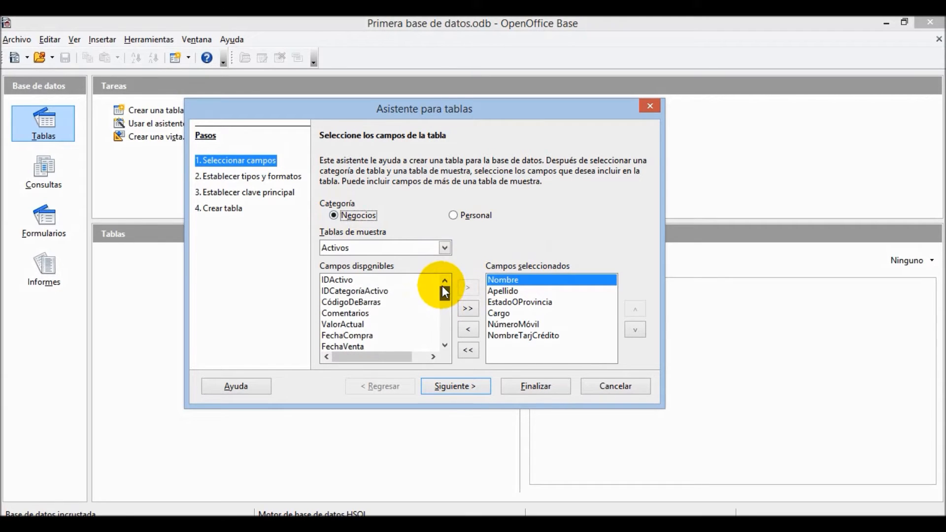
{"action": "left_click", "coordinate": [445, 249]}
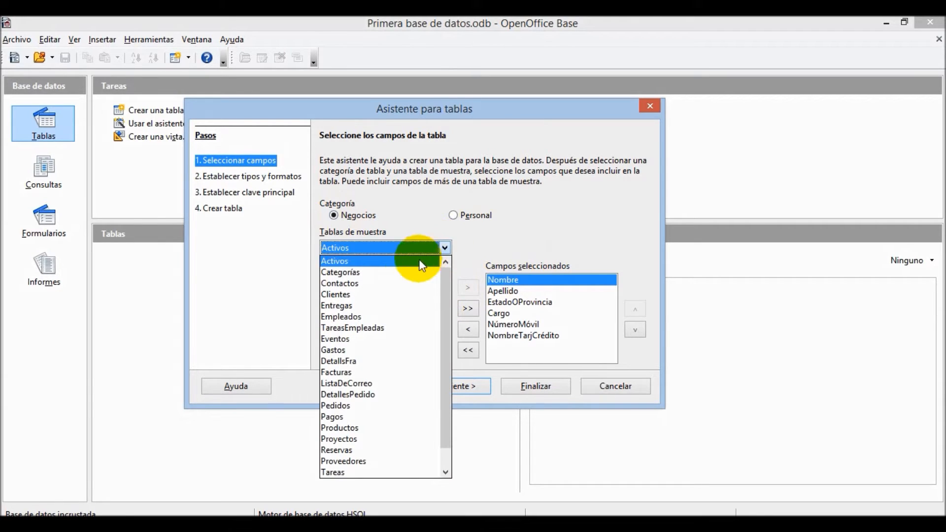
{"action": "left_click", "coordinate": [407, 284]}
{"action": "double_click", "coordinate": [392, 292]}
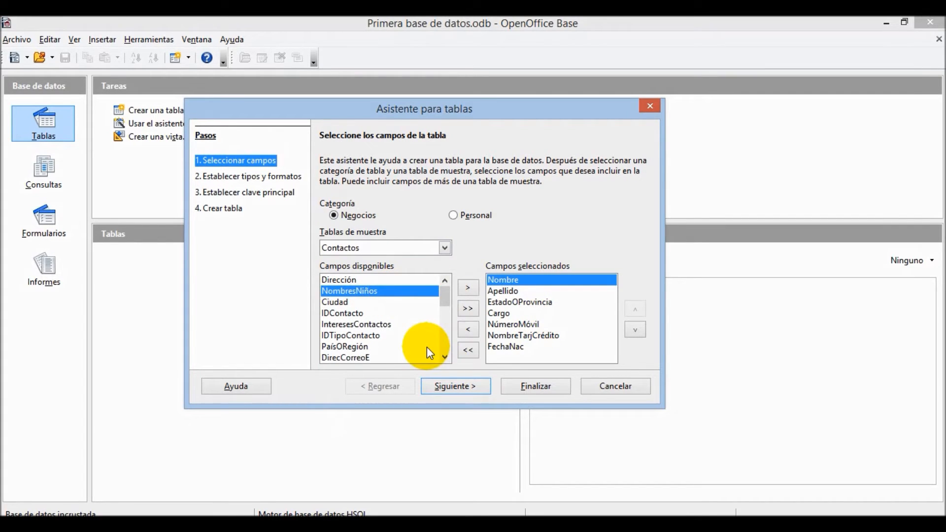
{"action": "left_click", "coordinate": [463, 386]}
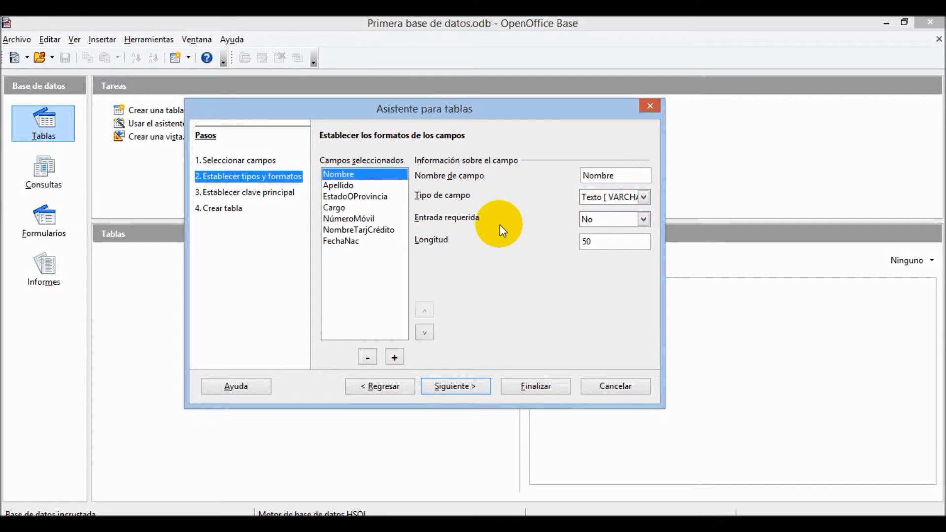
{"action": "left_click", "coordinate": [645, 220]}
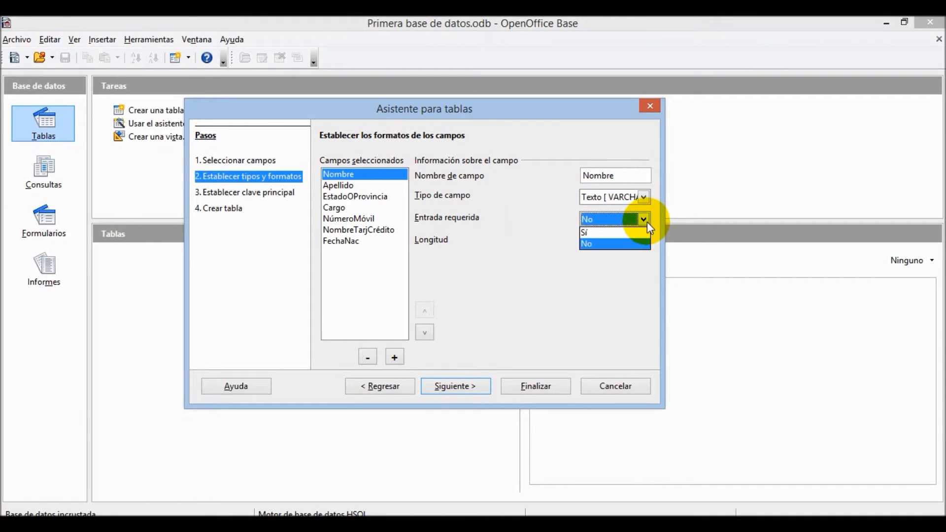
{"action": "left_click", "coordinate": [645, 221]}
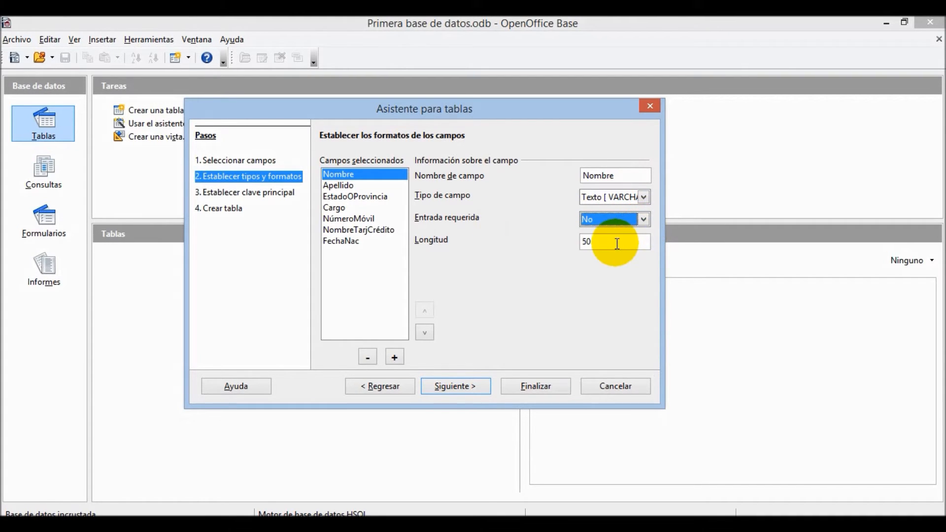
{"action": "left_click", "coordinate": [338, 188]}
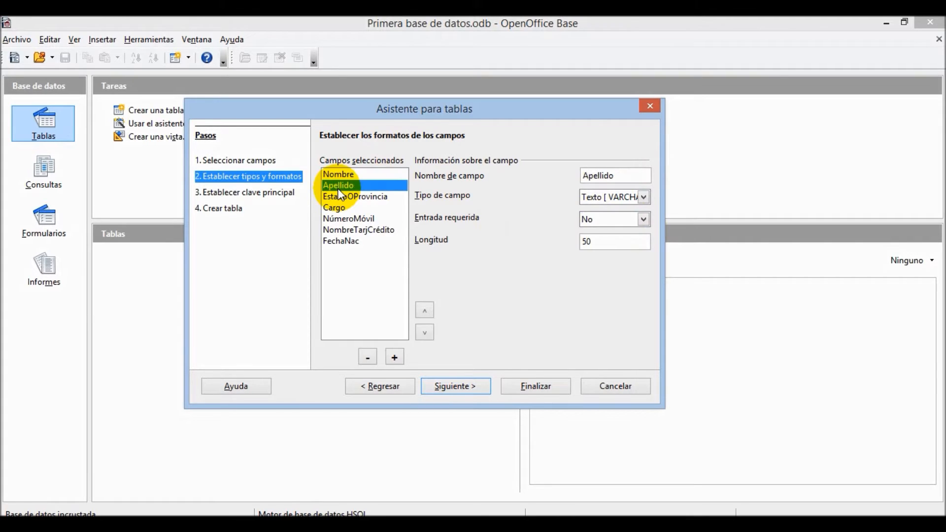
{"action": "left_click", "coordinate": [340, 198]}
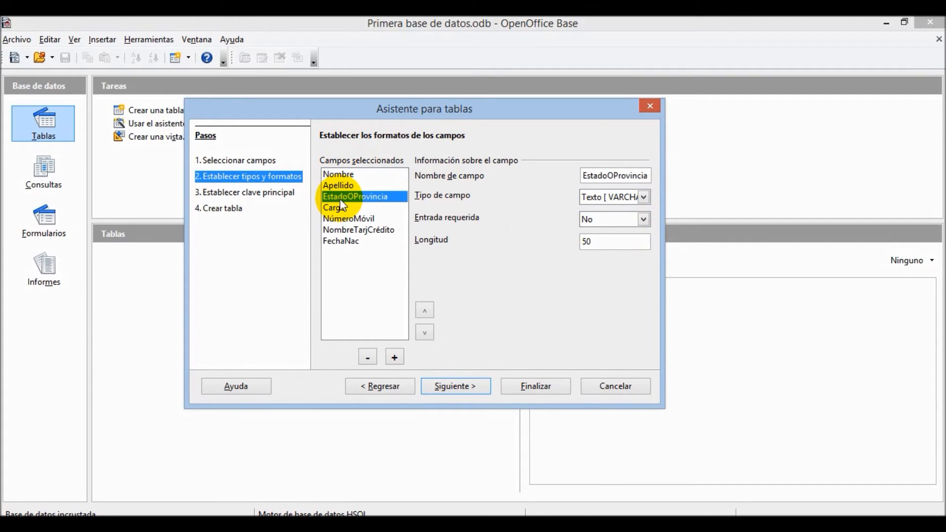
{"action": "left_click", "coordinate": [341, 207]}
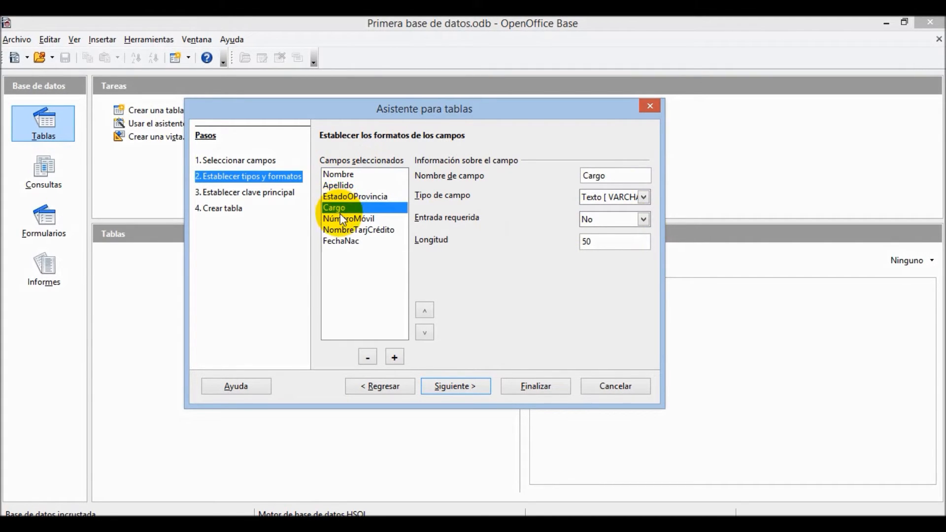
{"action": "left_click", "coordinate": [344, 219]}
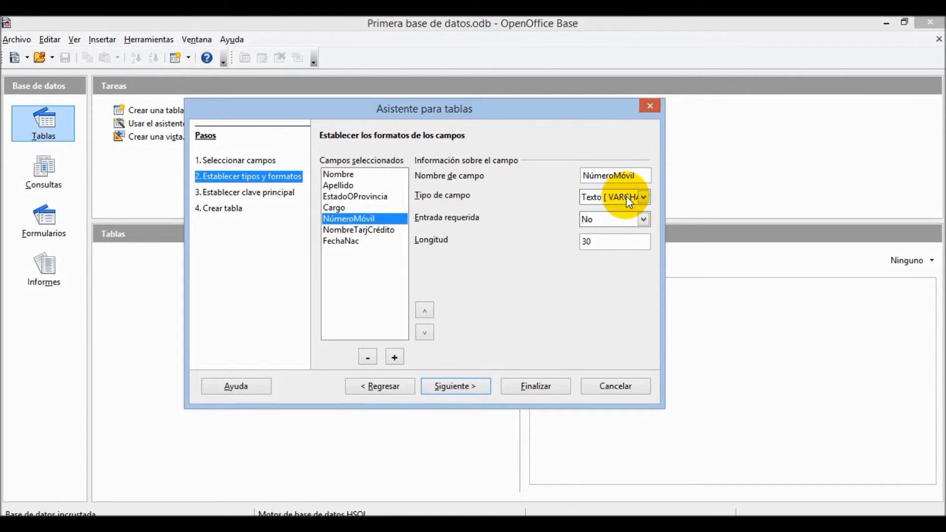
{"action": "left_click", "coordinate": [643, 197]}
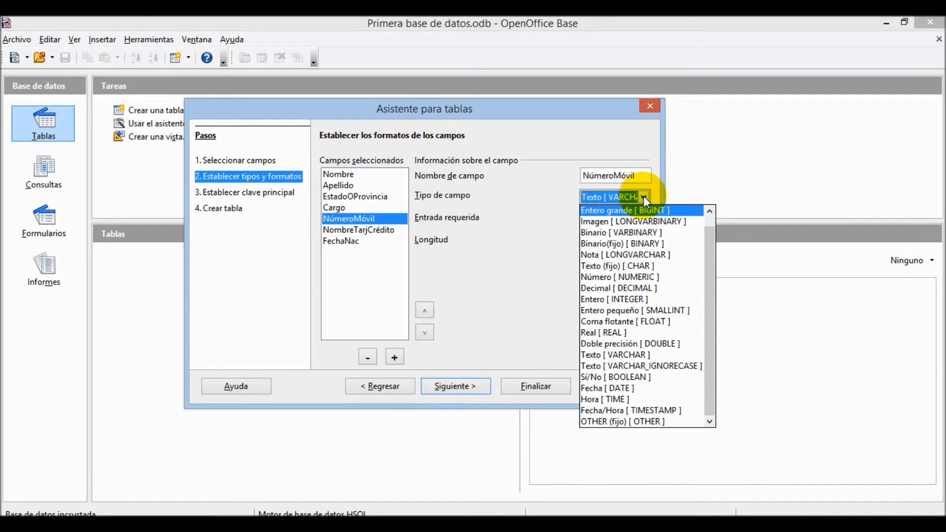
{"action": "left_click", "coordinate": [644, 196]}
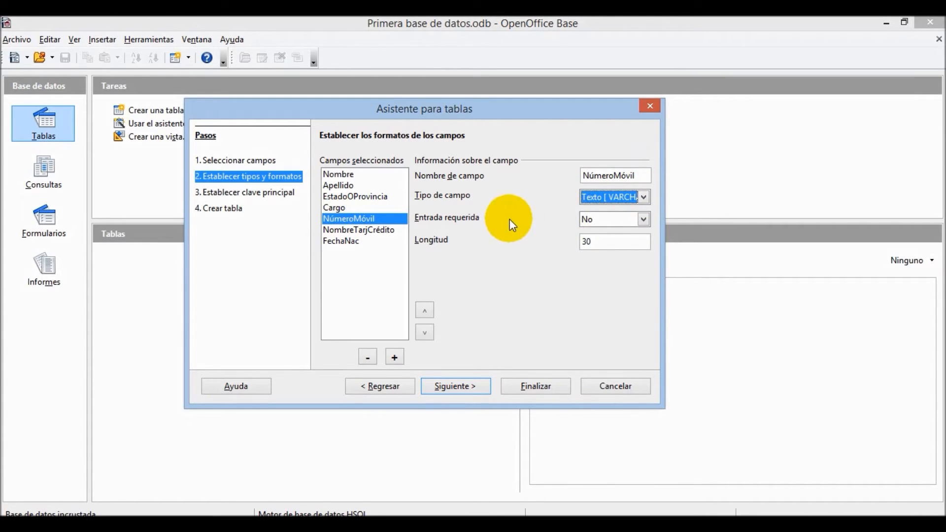
{"action": "left_click", "coordinate": [369, 231]}
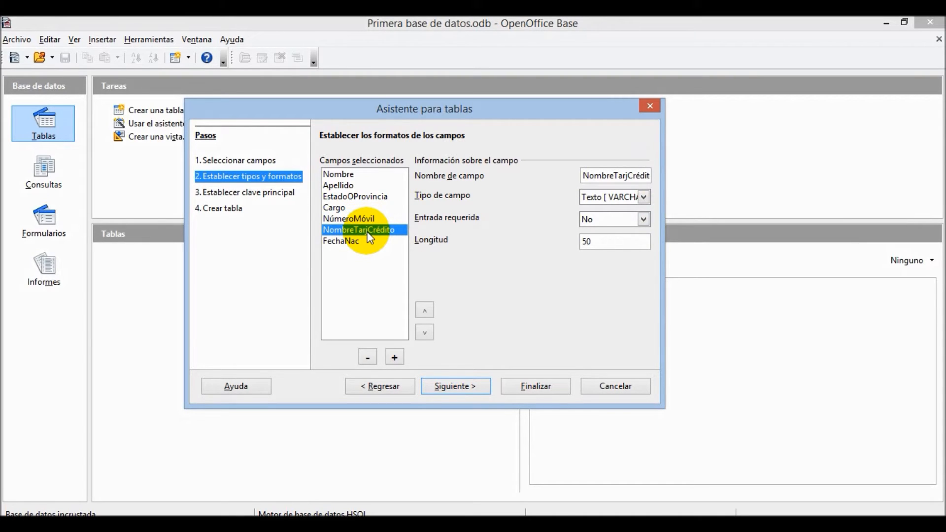
{"action": "left_click", "coordinate": [359, 240]}
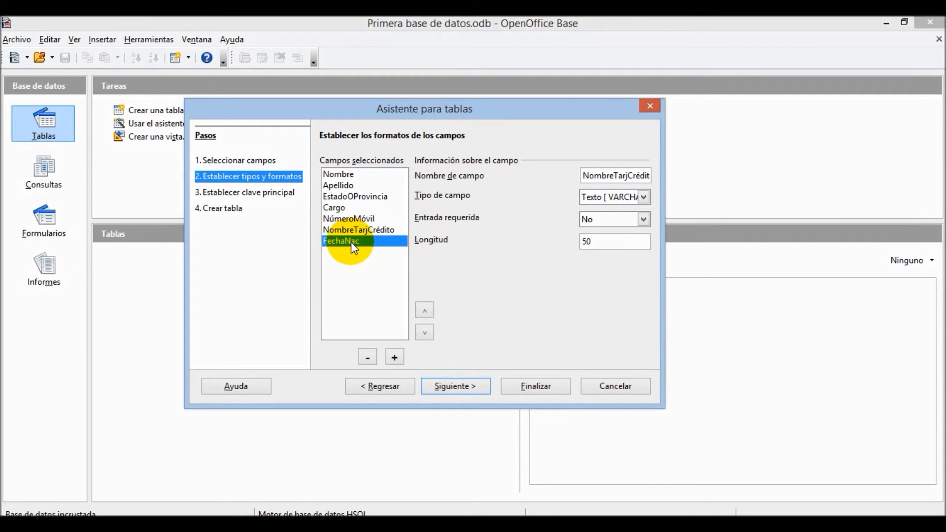
{"action": "left_click", "coordinate": [610, 195]}
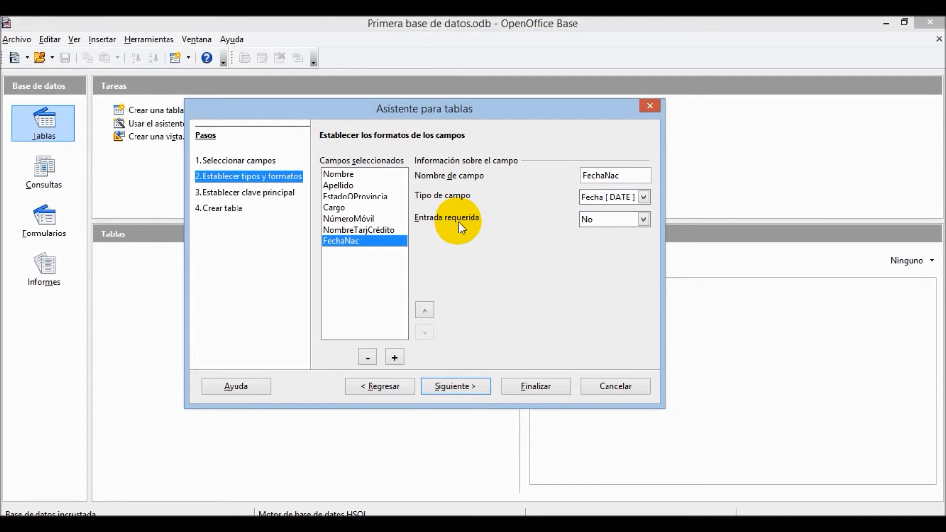
{"action": "left_click", "coordinate": [361, 178]}
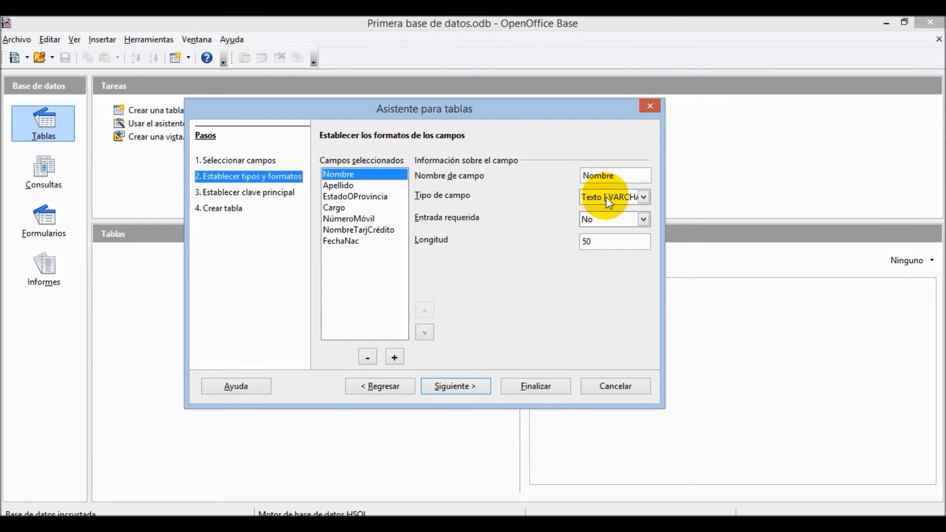
- Add two new fields and rename the first one from Campo to 'Dirección'
{"action": "left_click", "coordinate": [395, 357]}
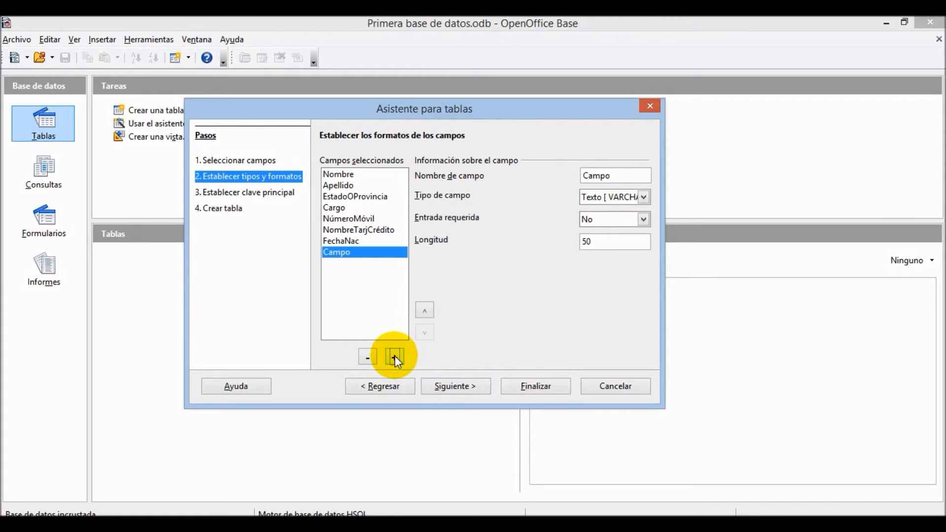
{"action": "left_click", "coordinate": [394, 356]}
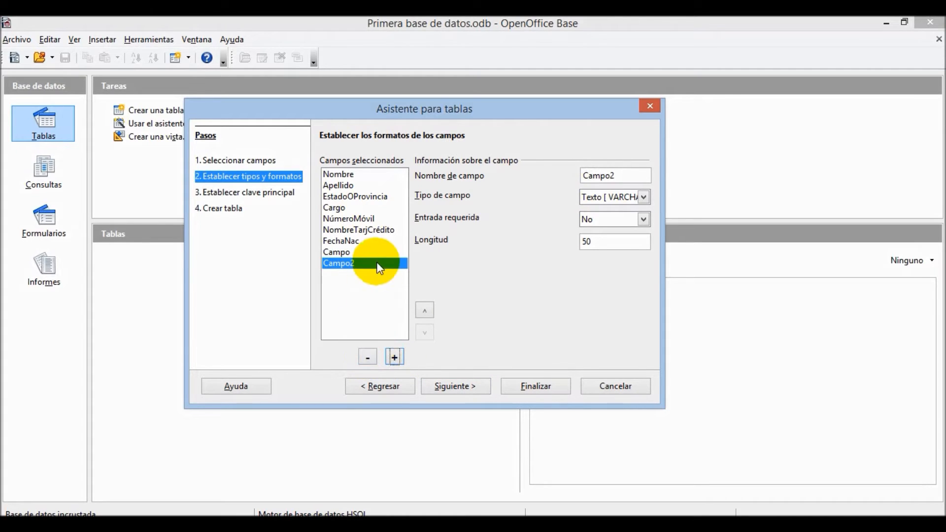
{"action": "left_click", "coordinate": [366, 254]}
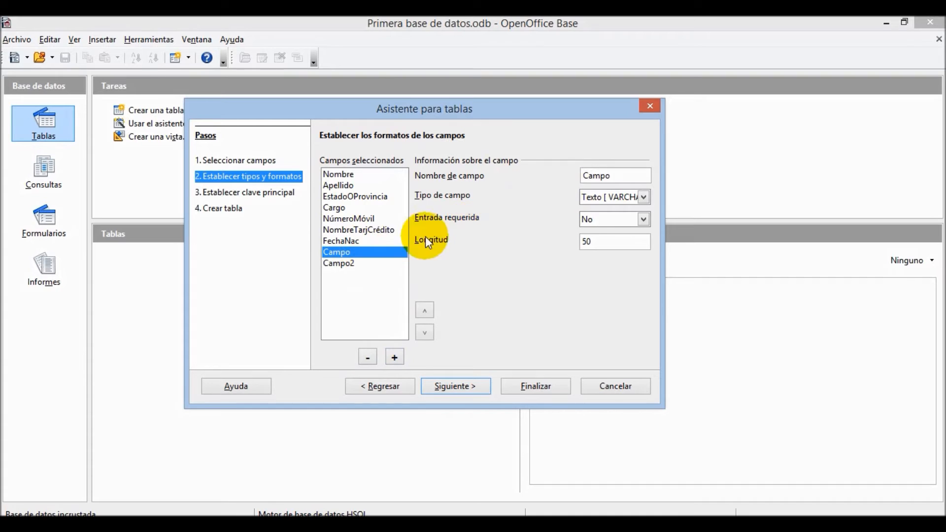
{"action": "double_click", "coordinate": [623, 173]}
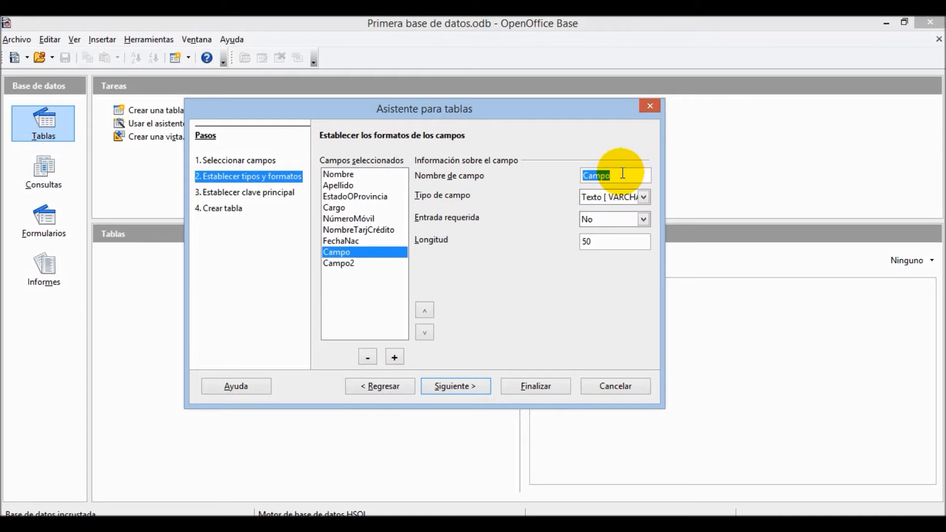
{"action": "type", "text": "Direcc"}
{"action": "type", "text": "ion"}
{"action": "key", "text": "BackSpace"}
{"action": "key", "text": "BackSpace"}
{"action": "key", "text": "BackSpace"}
{"action": "type", "text": "ión"}
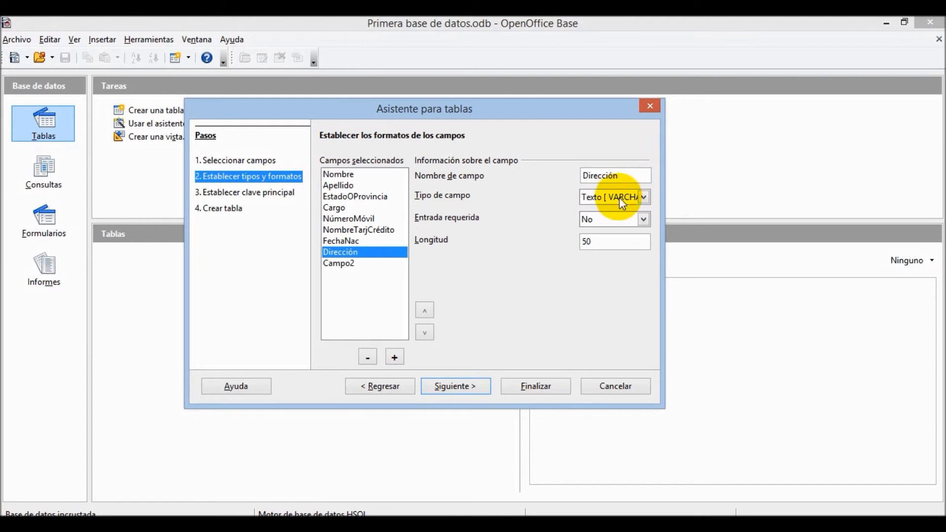
{"action": "left_click", "coordinate": [607, 244]}
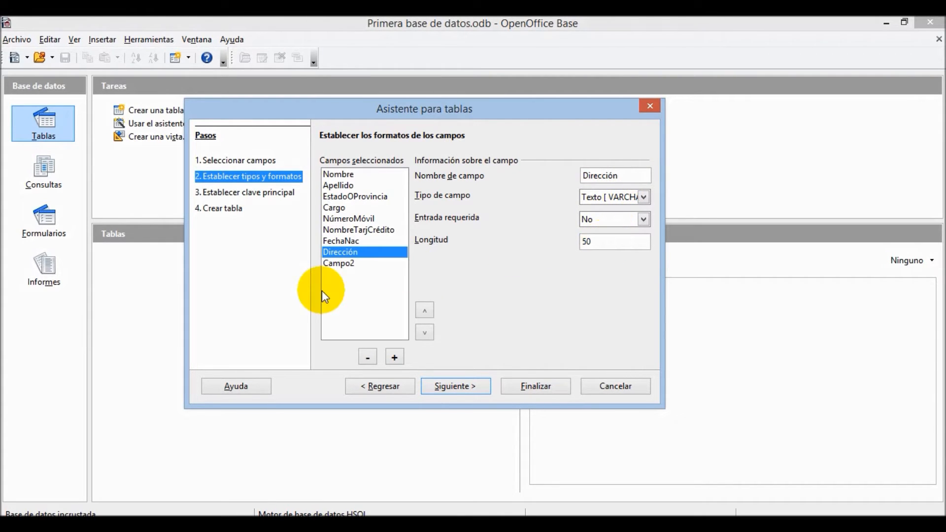
- Rename Campo2 to 'Pais' and advance to the primary key step
{"action": "left_click", "coordinate": [345, 264]}
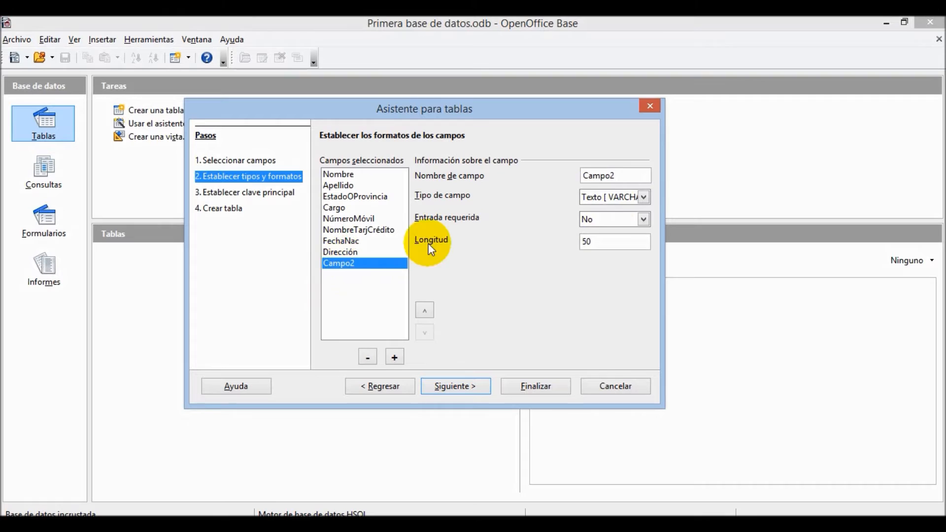
{"action": "left_click", "coordinate": [623, 174]}
{"action": "double_click", "coordinate": [623, 173]}
{"action": "type", "text": "Pais"}
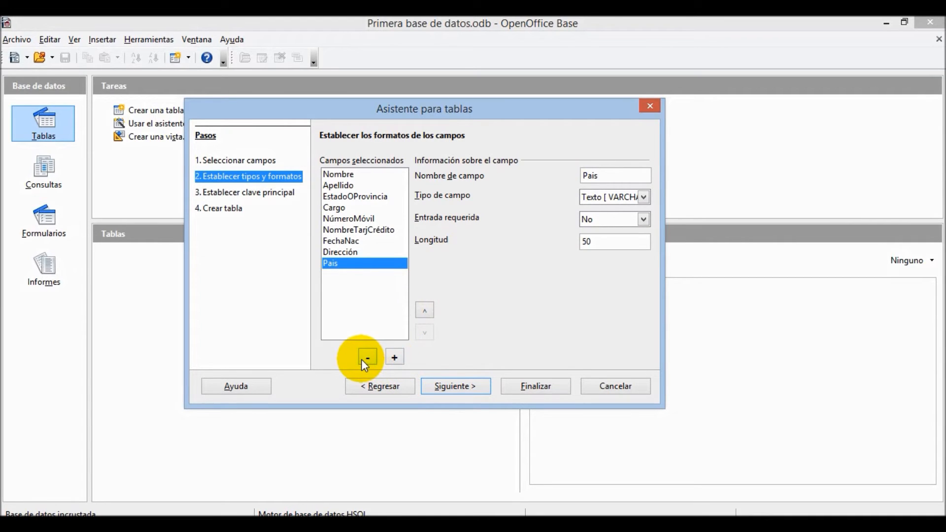
{"action": "left_click", "coordinate": [467, 383]}
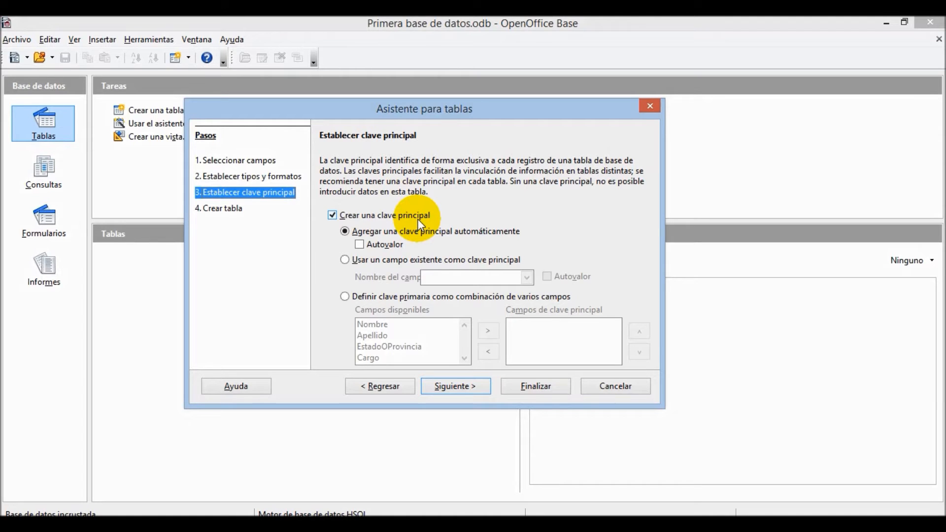
- Define a combined primary key from Nombre and Apellido, then proceed to table naming
{"action": "left_click", "coordinate": [358, 246]}
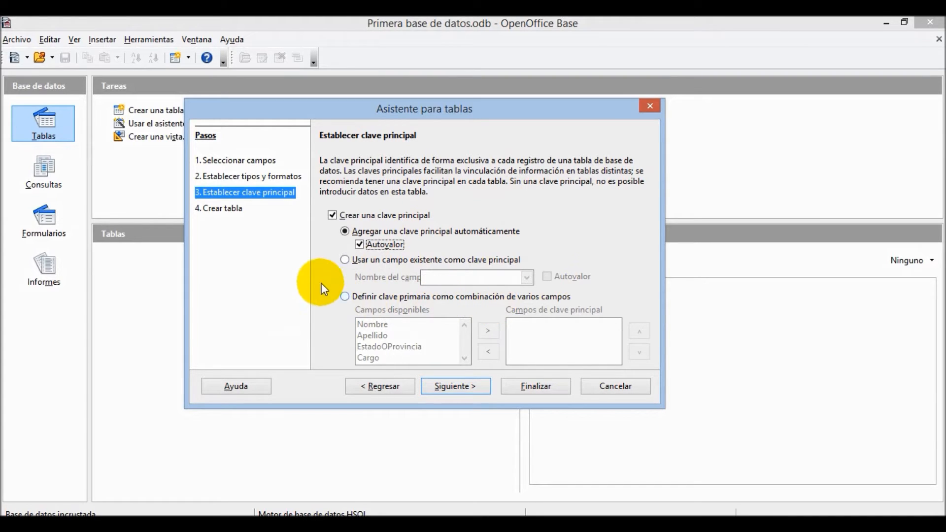
{"action": "left_click", "coordinate": [344, 296]}
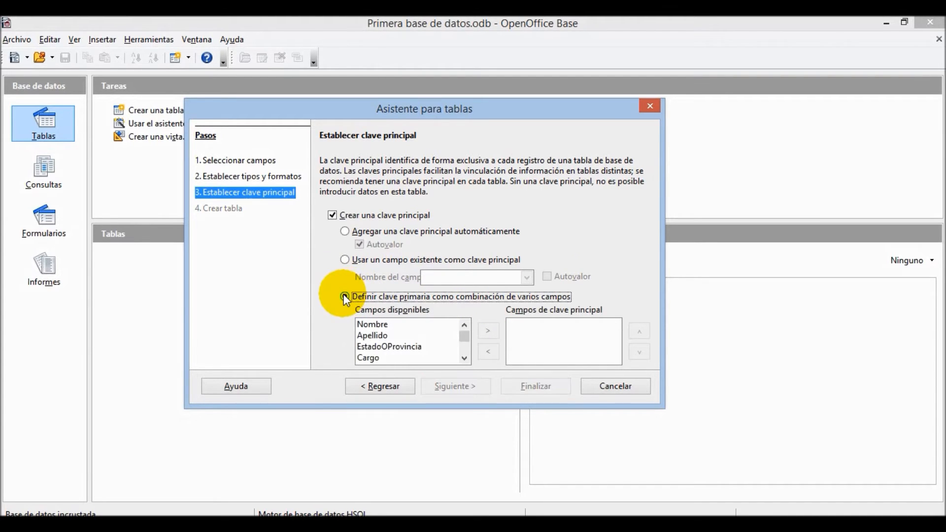
{"action": "double_click", "coordinate": [383, 326]}
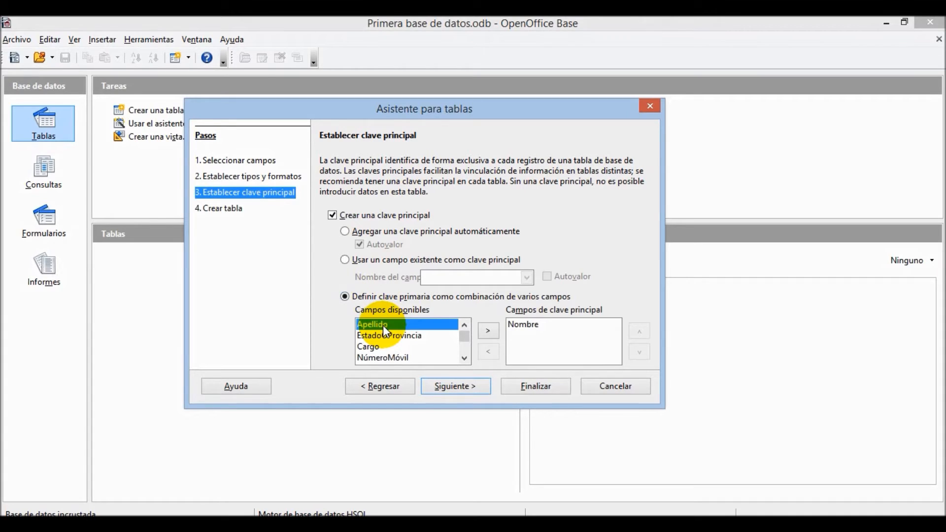
{"action": "double_click", "coordinate": [385, 328]}
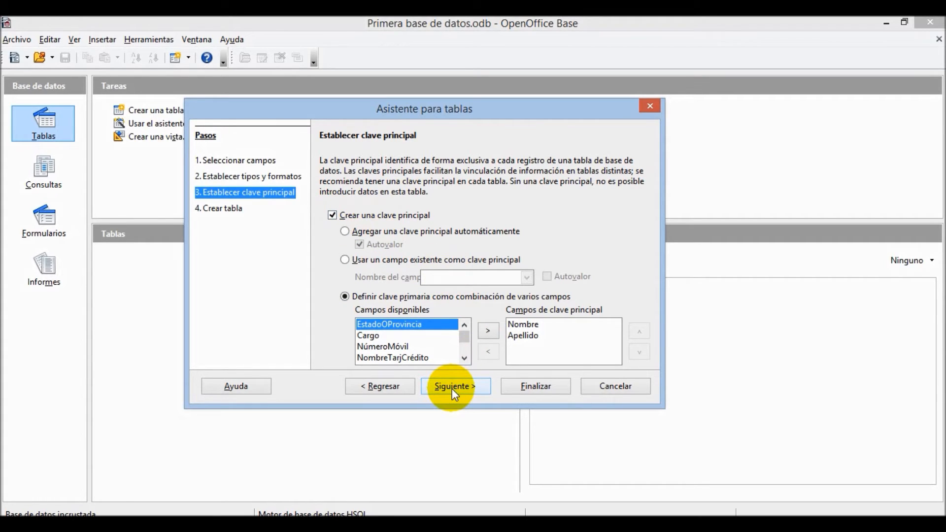
{"action": "left_click", "coordinate": [467, 386]}
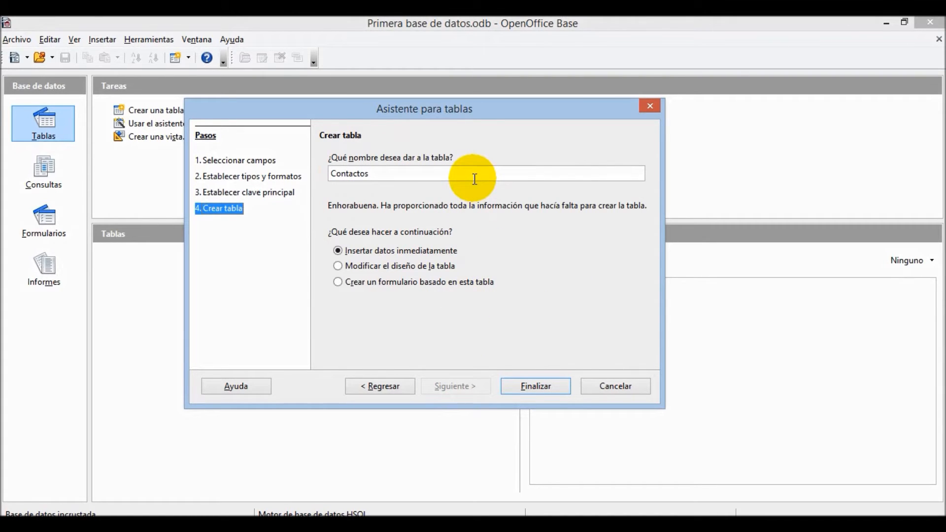
- Append ' Principales' to the table name to make it 'Contactos Principales'
{"action": "left_click", "coordinate": [412, 174]}
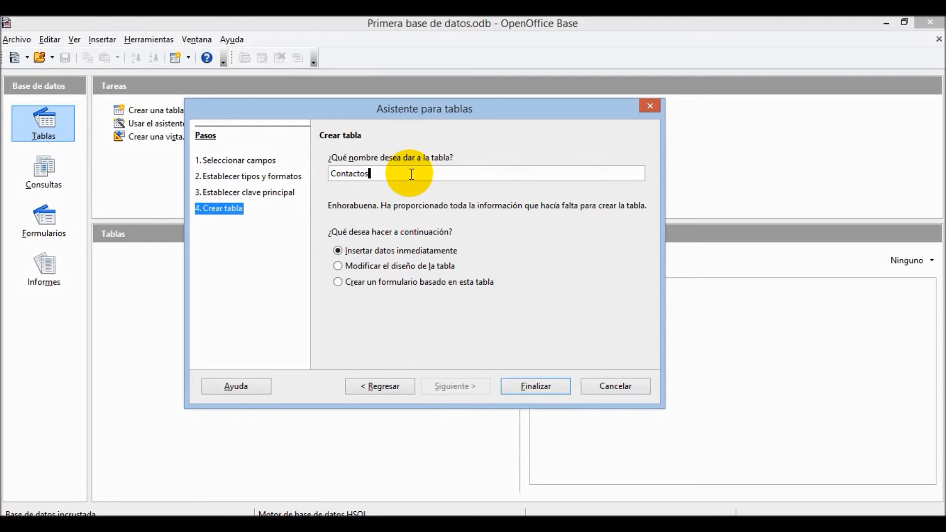
{"action": "type", "text": "Principales"}
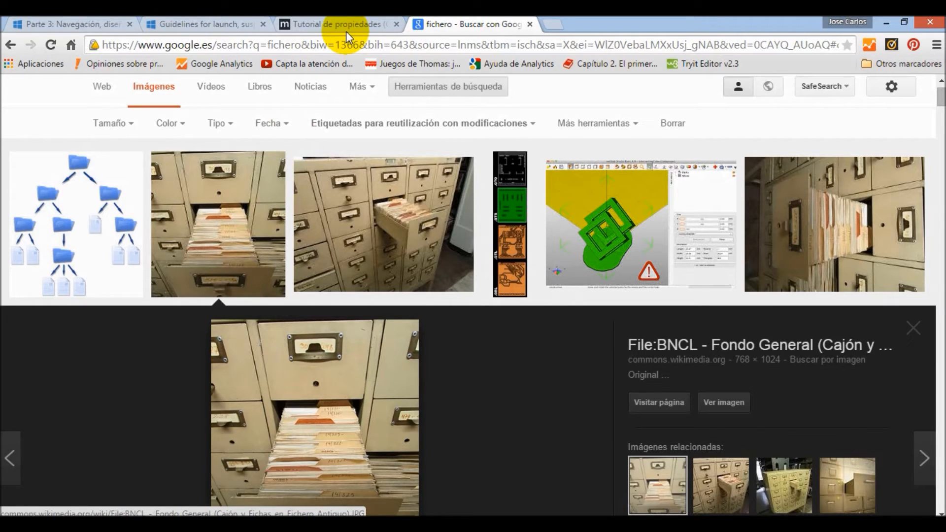
- Bring the OpenOffice Base table wizard back to the front from the taskbar
{"action": "mouse_move", "coordinate": [306, 433]}
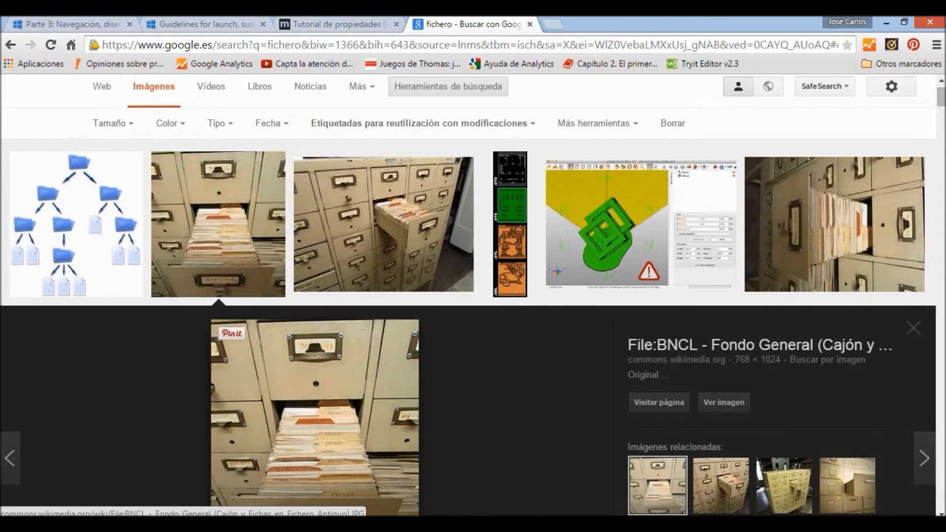
{"action": "mouse_move", "coordinate": [368, 525]}
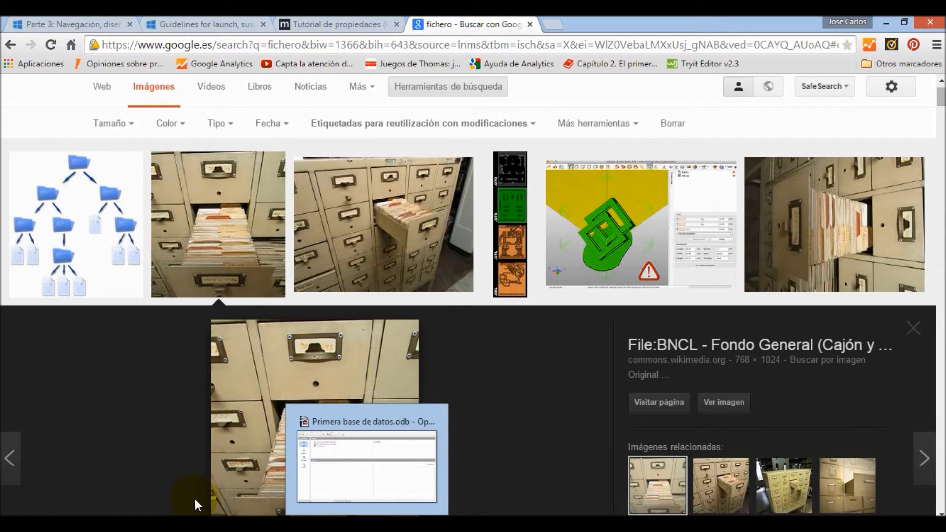
{"action": "left_click", "coordinate": [345, 525]}
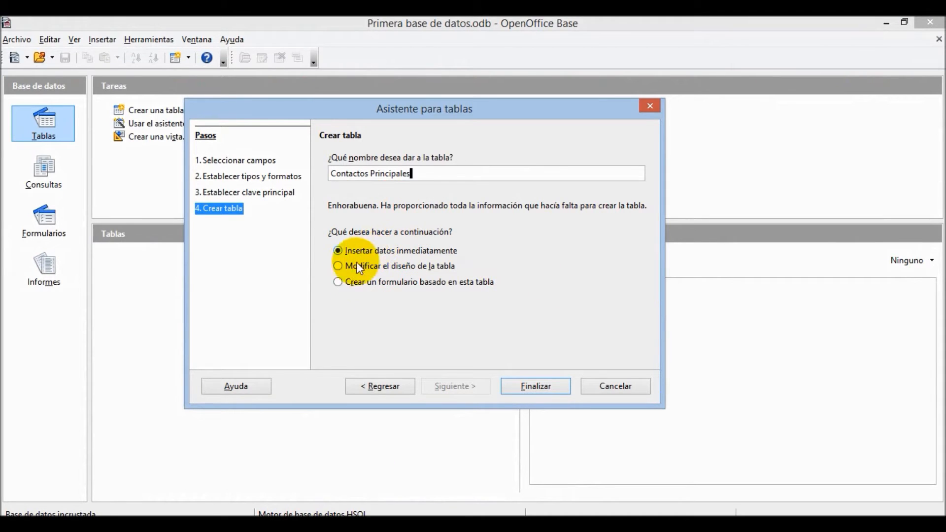
- Finish the Contactos Principales table, choosing to build a form from it next
{"action": "left_click", "coordinate": [339, 282]}
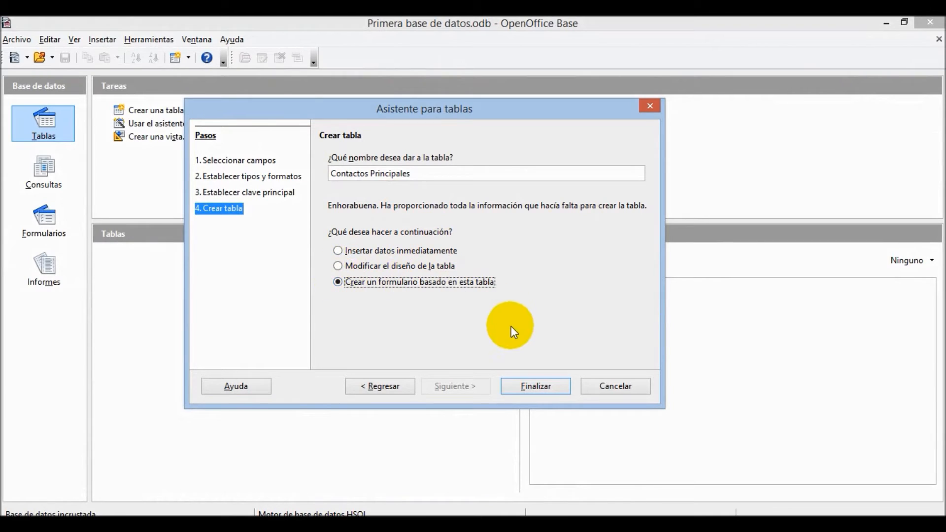
{"action": "left_click", "coordinate": [539, 389]}
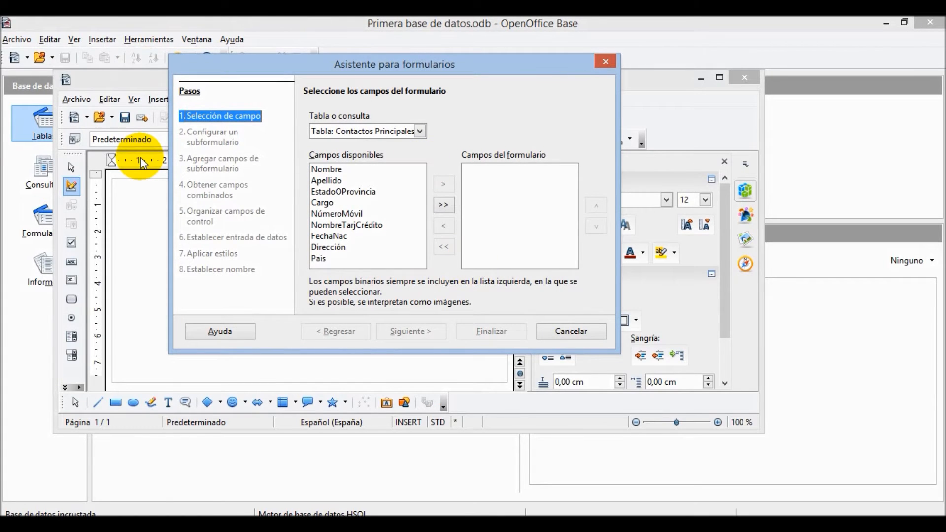
- Put all nine Contactos Principales fields on the form and continue without adding a subform
{"action": "left_click", "coordinate": [444, 206]}
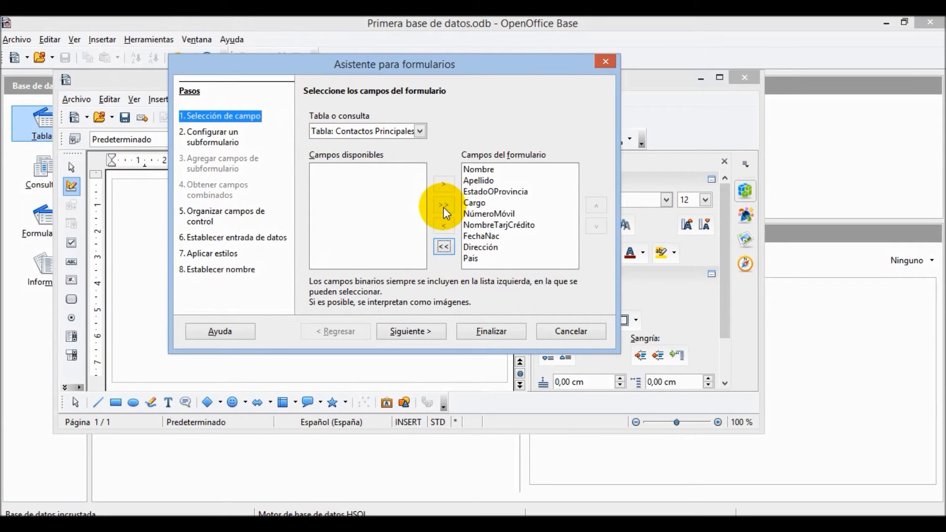
{"action": "left_click", "coordinate": [425, 332]}
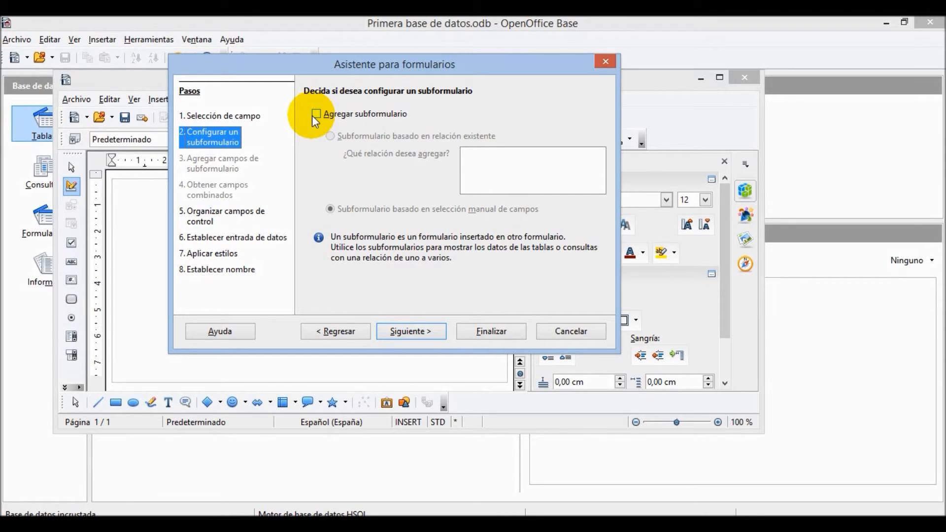
{"action": "left_click", "coordinate": [408, 337]}
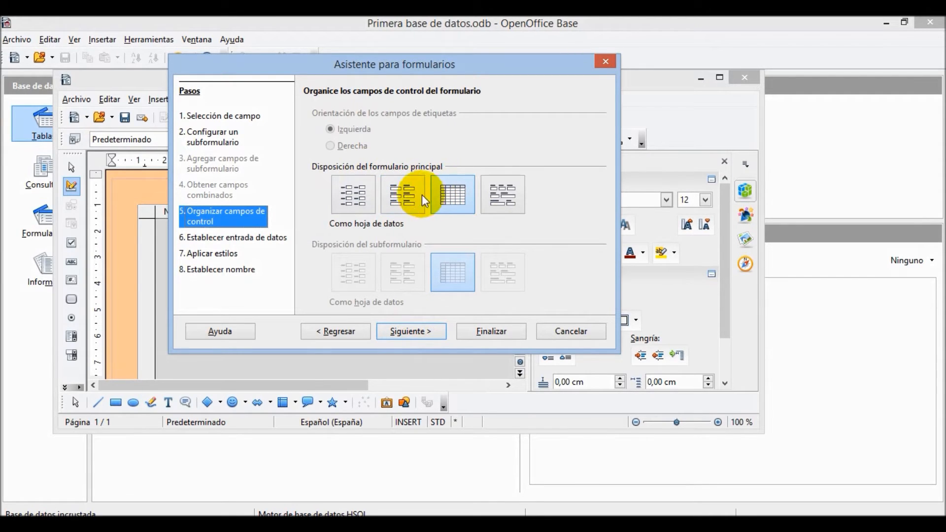
- Use the 'En columnas - Etiquetas arriba' layout and keep the show-all-data entry mode
{"action": "left_click", "coordinate": [403, 193]}
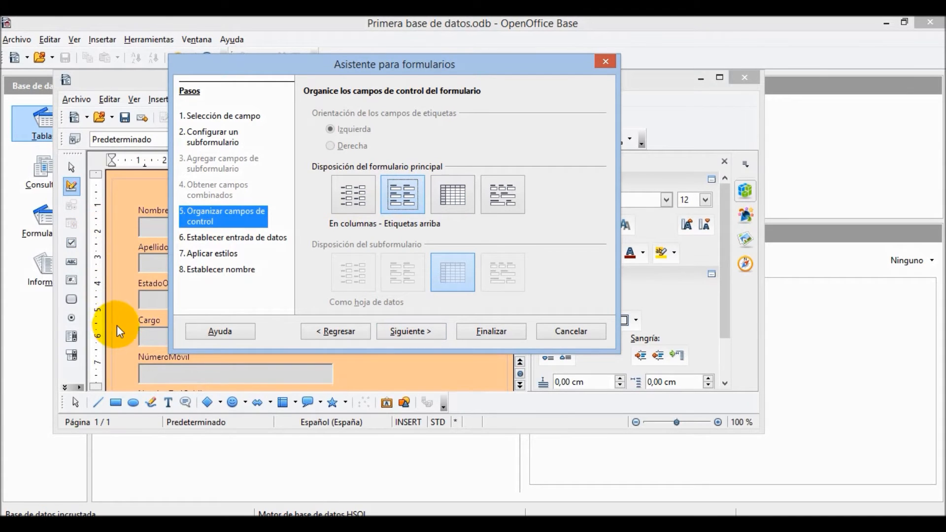
{"action": "left_click", "coordinate": [412, 333]}
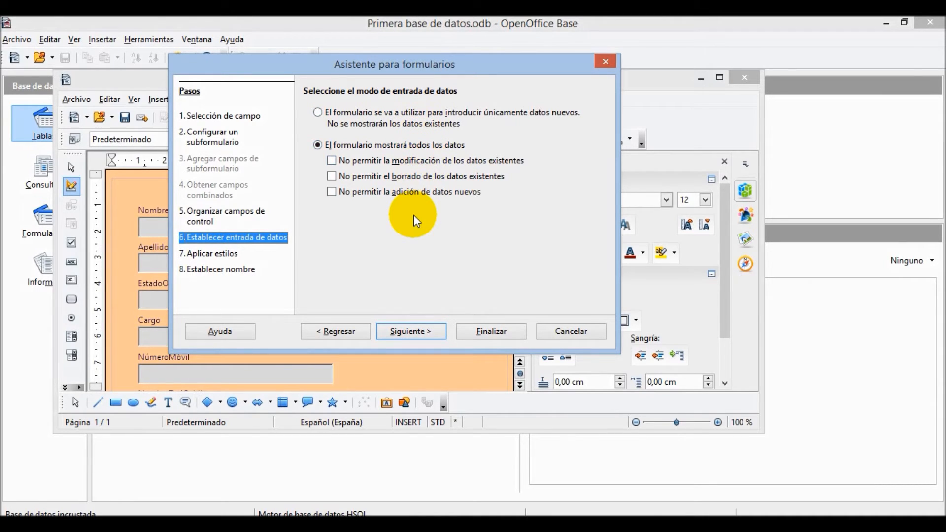
{"action": "left_click", "coordinate": [413, 335]}
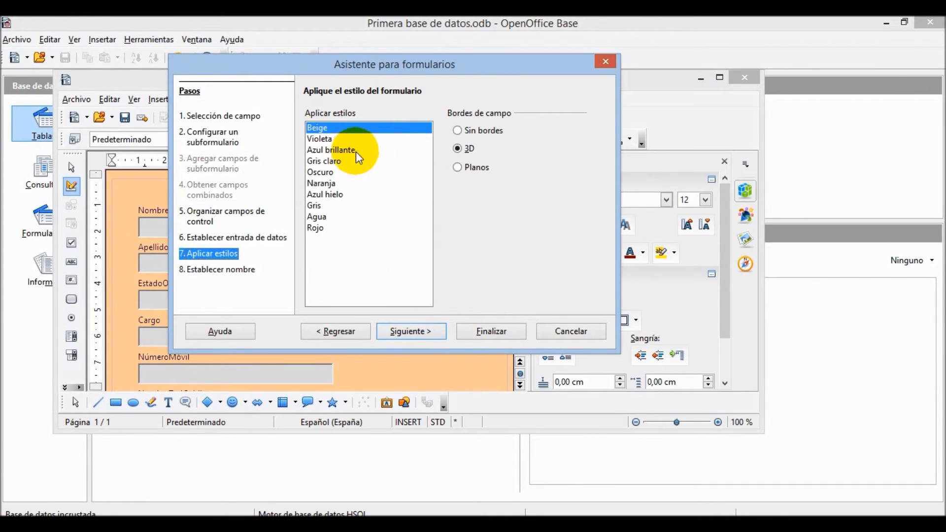
- Compare flat and 3D borders and the Agua, Azul hielo and Azul brillante styles, keeping Azul hielo with 3D
{"action": "left_click", "coordinate": [458, 169]}
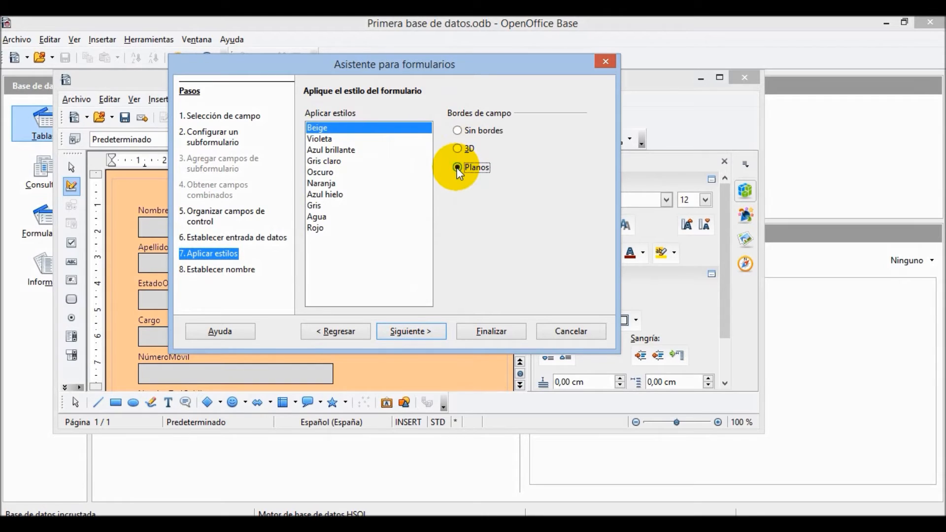
{"action": "left_click", "coordinate": [457, 148]}
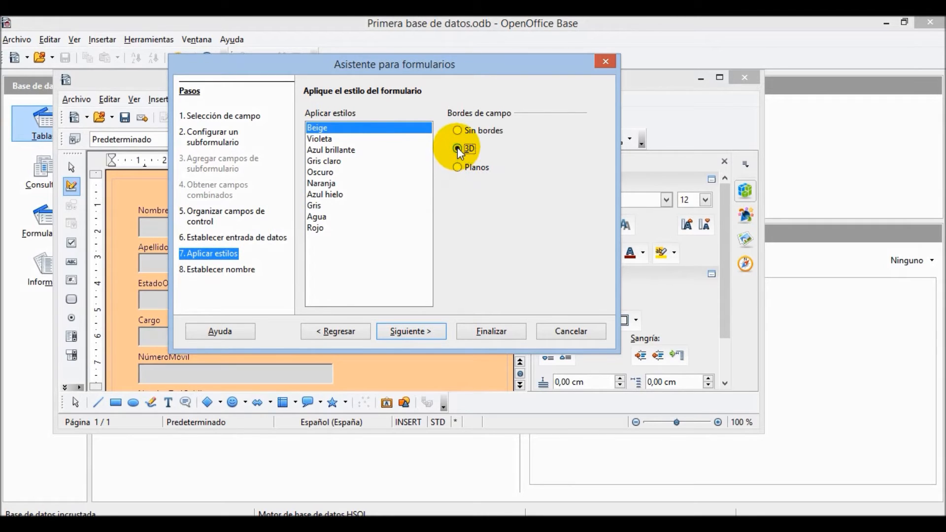
{"action": "left_click", "coordinate": [321, 219]}
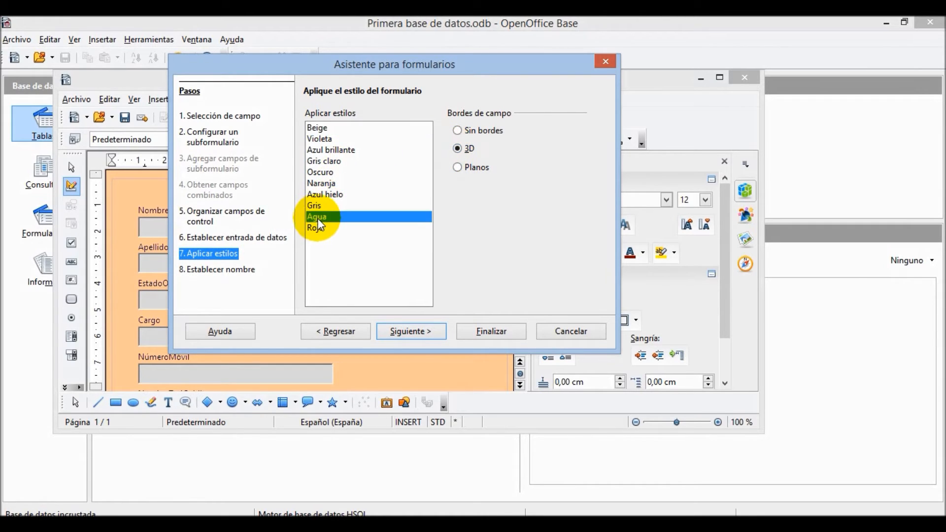
{"action": "left_click", "coordinate": [330, 192]}
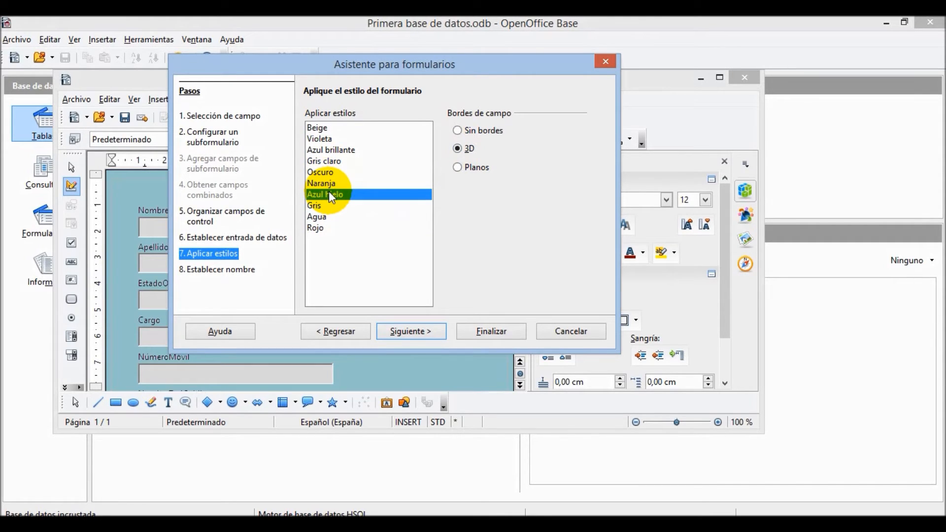
{"action": "left_click", "coordinate": [340, 152]}
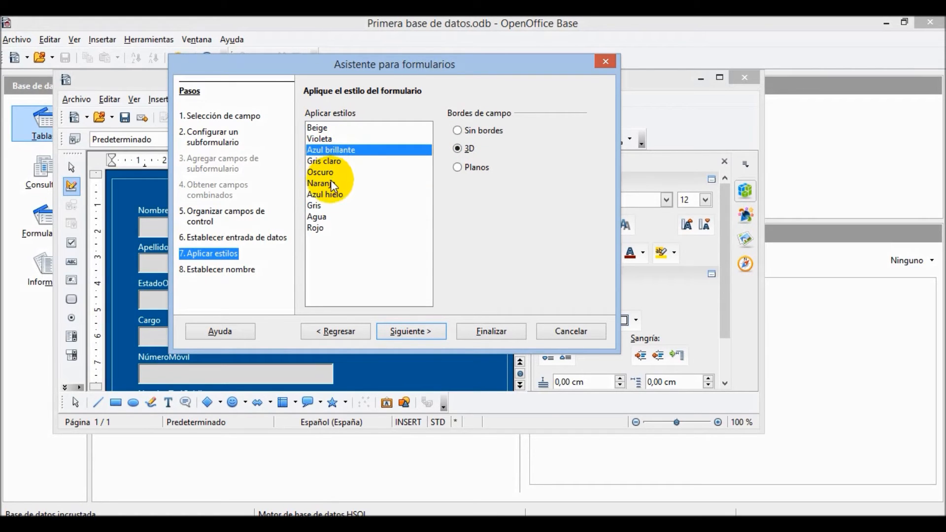
{"action": "left_click", "coordinate": [337, 193]}
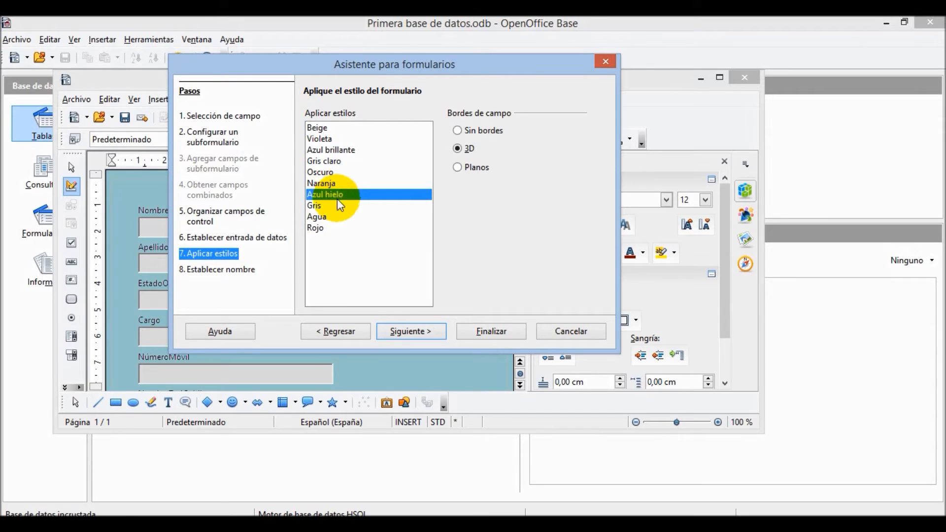
{"action": "left_click", "coordinate": [415, 327]}
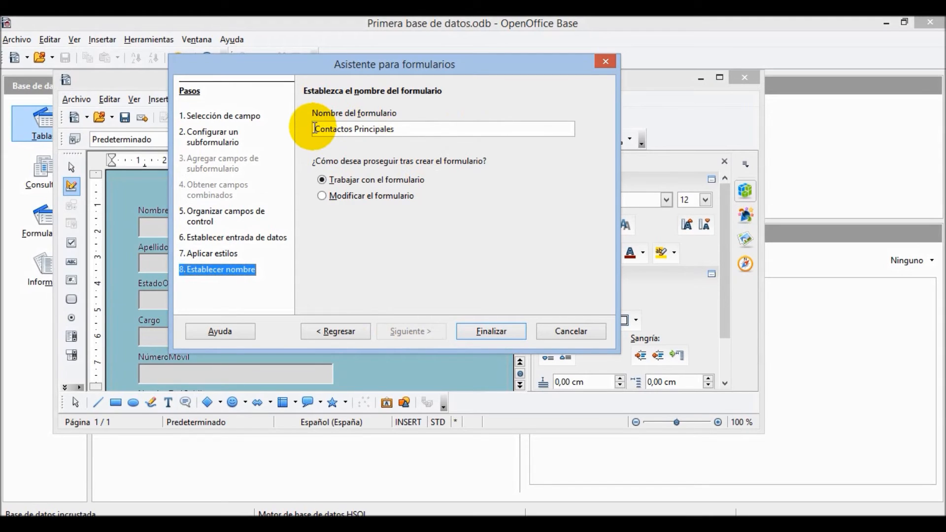
- Name the form 'Entrada Contactos Principales' and finish the wizard
{"action": "type", "text": "ENt"}
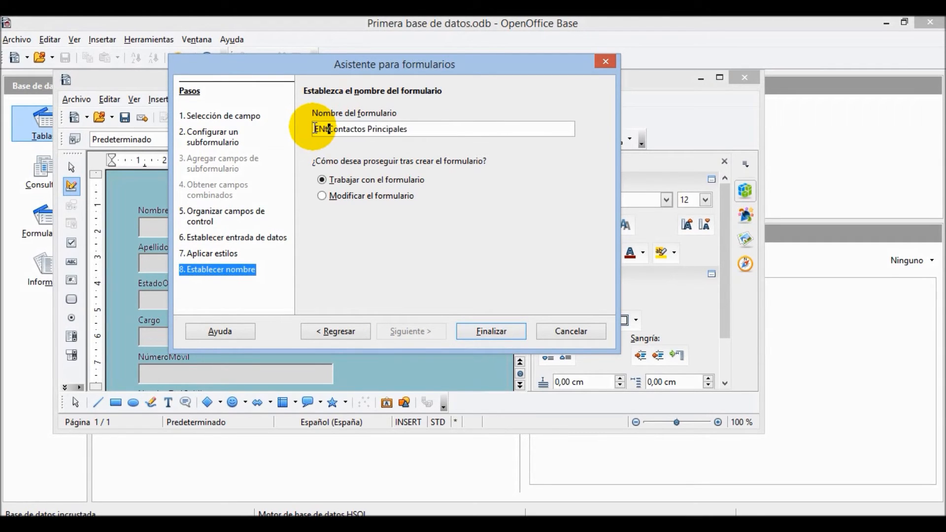
{"action": "key", "text": "BackSpace"}
{"action": "key", "text": "BackSpace"}
{"action": "type", "text": "nttr"}
{"action": "key", "text": "BackSpace"}
{"action": "key", "text": "BackSpace"}
{"action": "type", "text": "rada"}
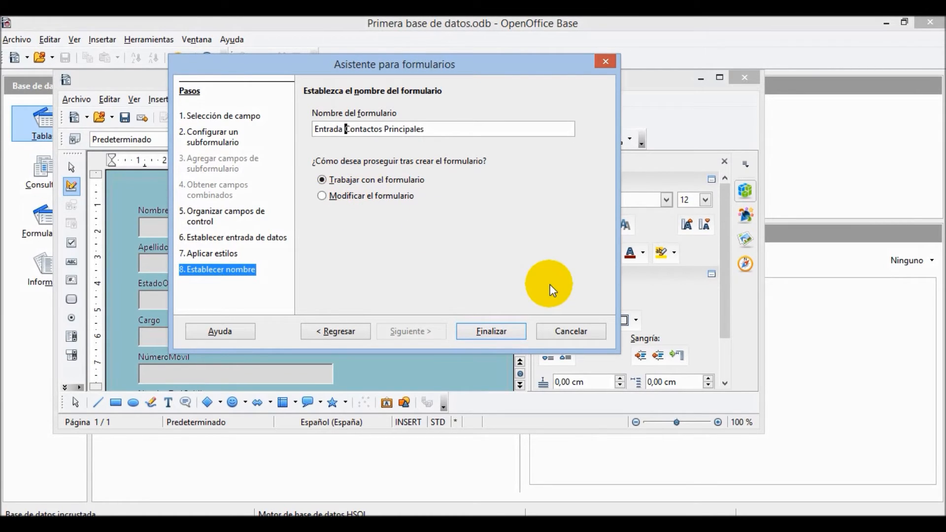
{"action": "left_click", "coordinate": [503, 331]}
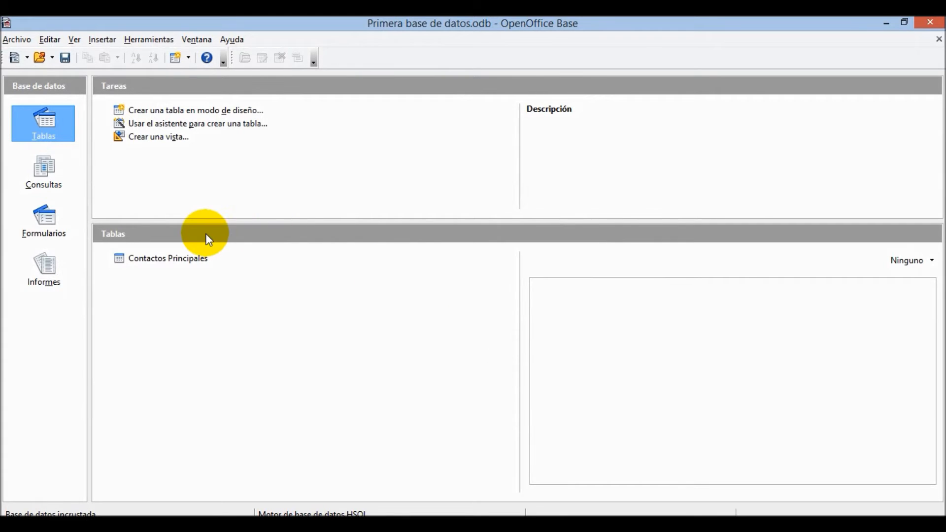
- Open the Entrada Contactos Principales form from the Formularios list
{"action": "left_click", "coordinate": [163, 258]}
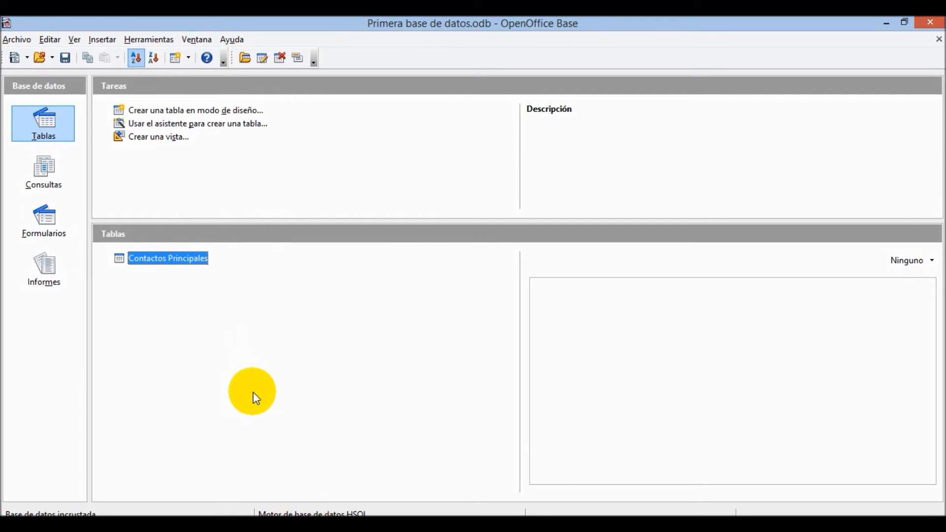
{"action": "left_click", "coordinate": [47, 233]}
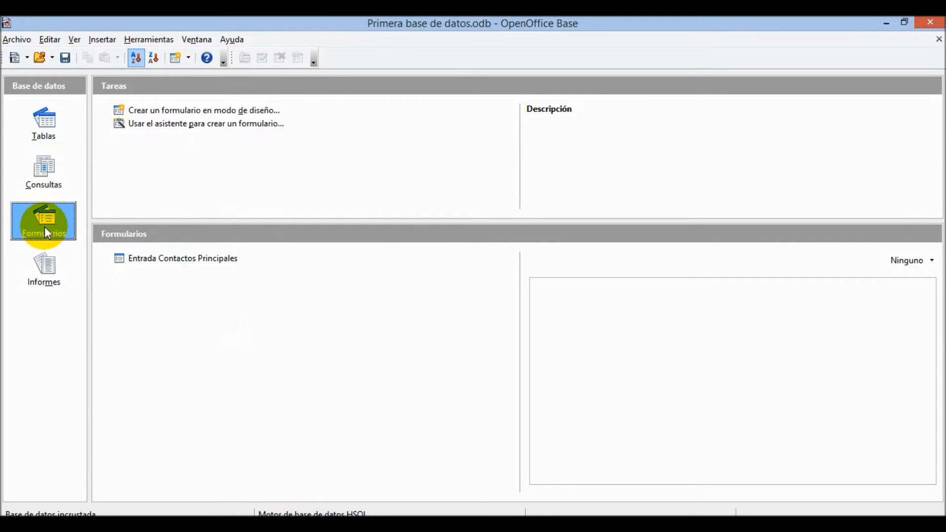
{"action": "double_click", "coordinate": [175, 259]}
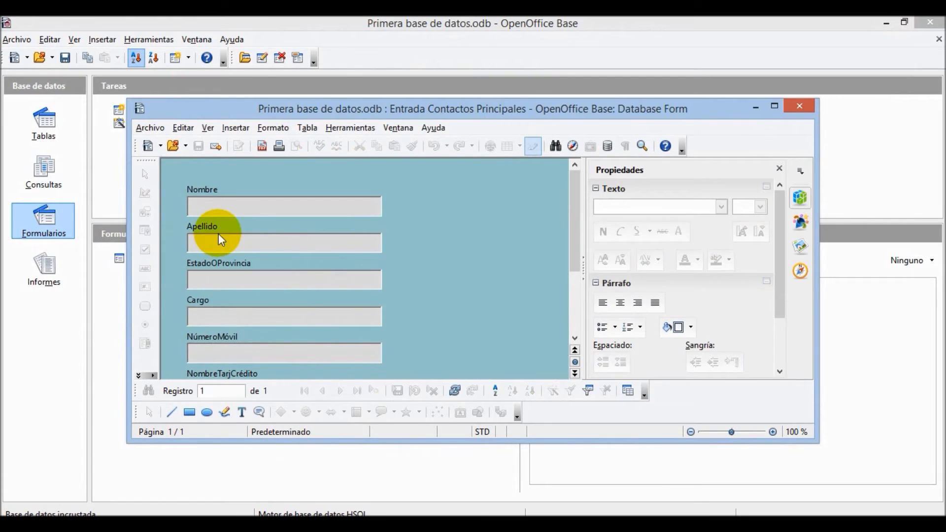
- Enter the first contact's first name and surname in Nombre and Apellido
{"action": "left_click", "coordinate": [242, 207]}
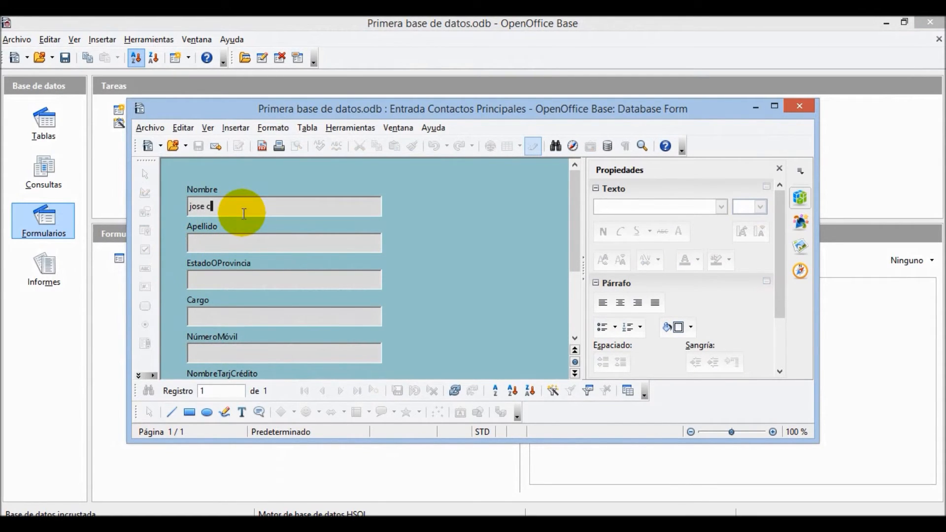
{"action": "key", "text": "Tab"}
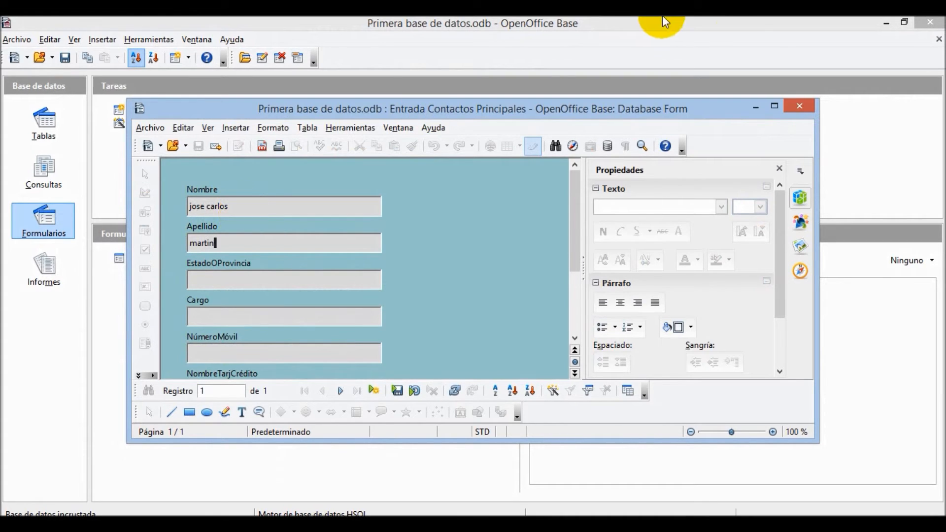
- Maximize the form and fill province madrid, Cargo x, a placeholder mobile number and card name master
{"action": "left_click", "coordinate": [776, 112]}
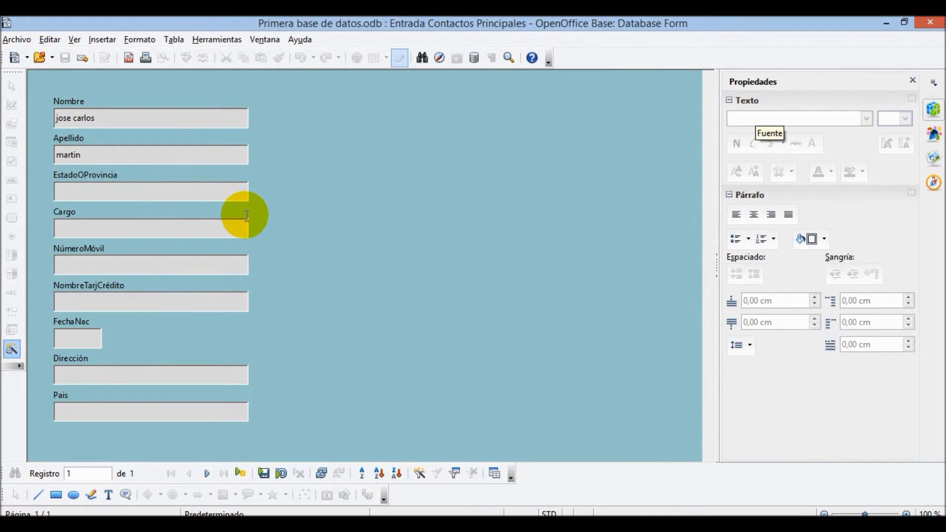
{"action": "key", "text": "Tab"}
{"action": "type", "text": "m"}
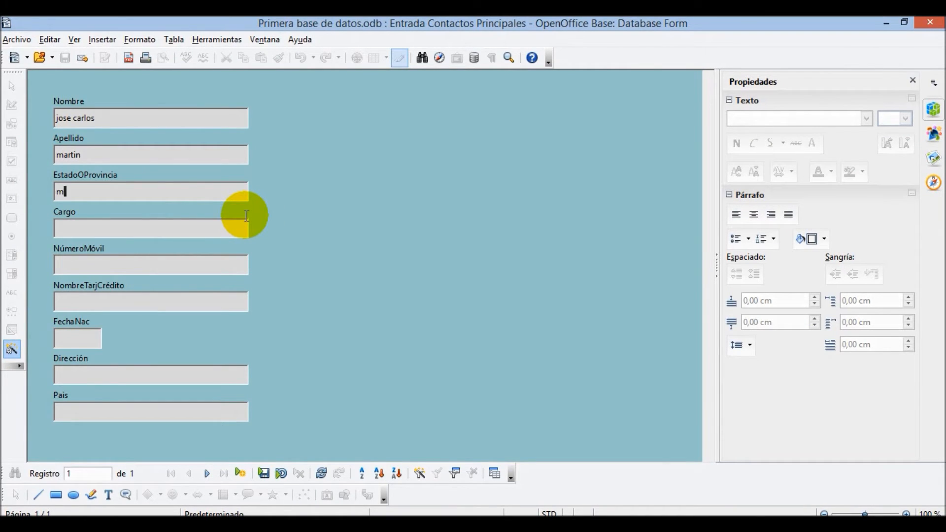
{"action": "type", "text": "adrid"}
{"action": "key", "text": "Tab"}
{"action": "type", "text": "x"}
{"action": "key", "text": "Tab"}
{"action": "type", "text": "xxxxxxxxx"}
{"action": "key", "text": "Tab"}
{"action": "type", "text": "master"}
- Enter the birth date, correcting it to 07/06/80
{"action": "key", "text": "Tab"}
{"action": "type", "text": "010101"}
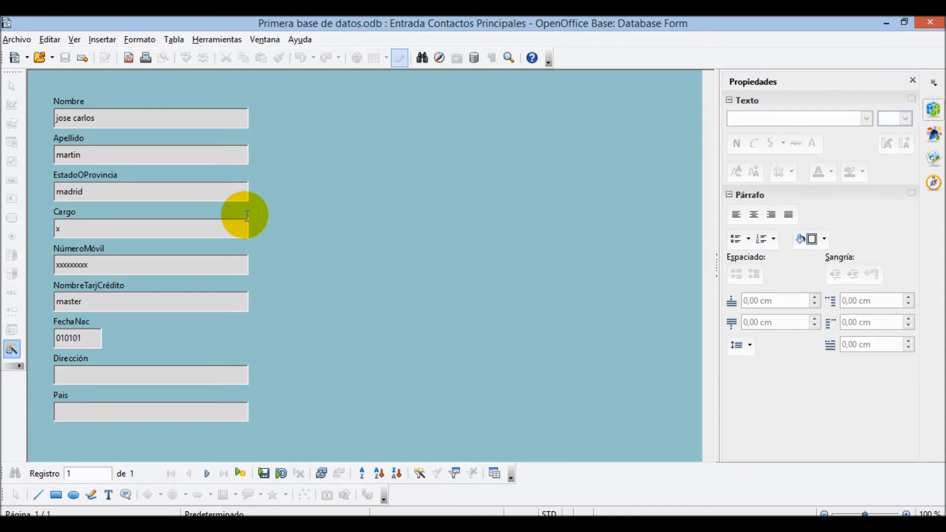
{"action": "key", "text": "BackSpace"}
{"action": "type", "text": "80"}
{"action": "key", "text": "Tab"}
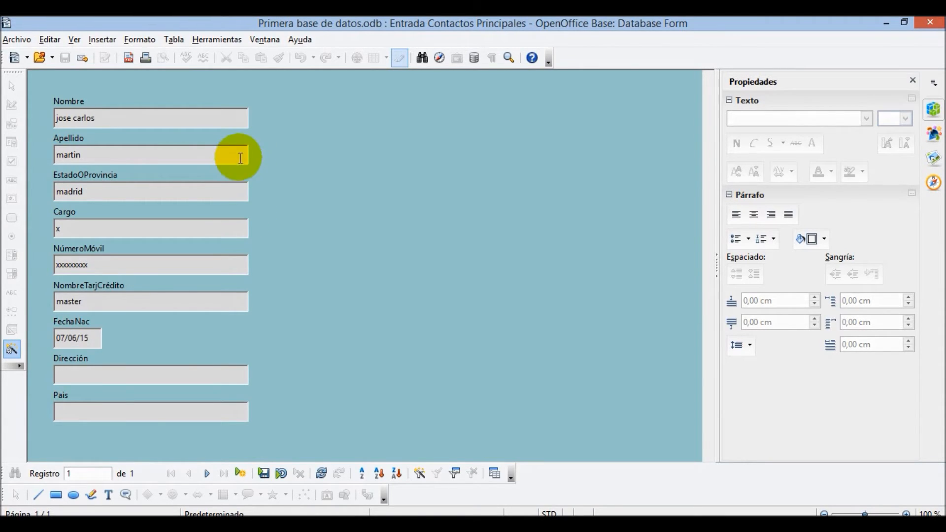
{"action": "left_click", "coordinate": [92, 337]}
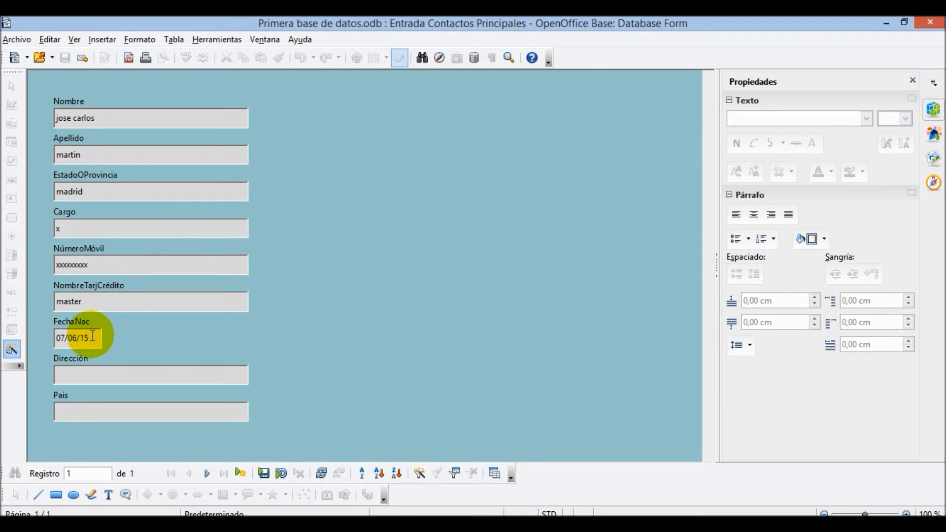
{"action": "key", "text": "BackSpace"}
{"action": "key", "text": "BackSpace"}
{"action": "type", "text": "80"}
{"action": "key", "text": "Tab"}
- Enter a placeholder address and country españa, then save the record
{"action": "type", "text": "calle x"}
{"action": "key", "text": "Tab"}
{"action": "type", "text": "españa"}
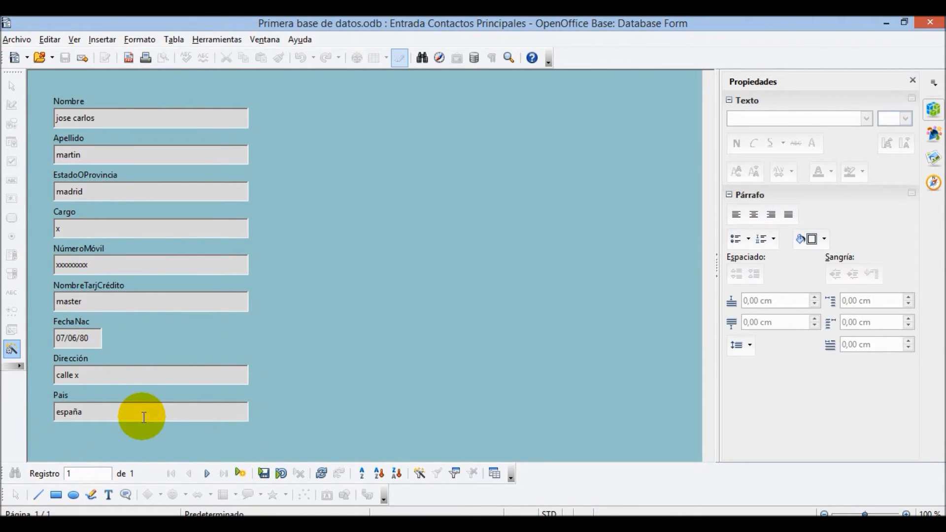
{"action": "left_click", "coordinate": [264, 477]}
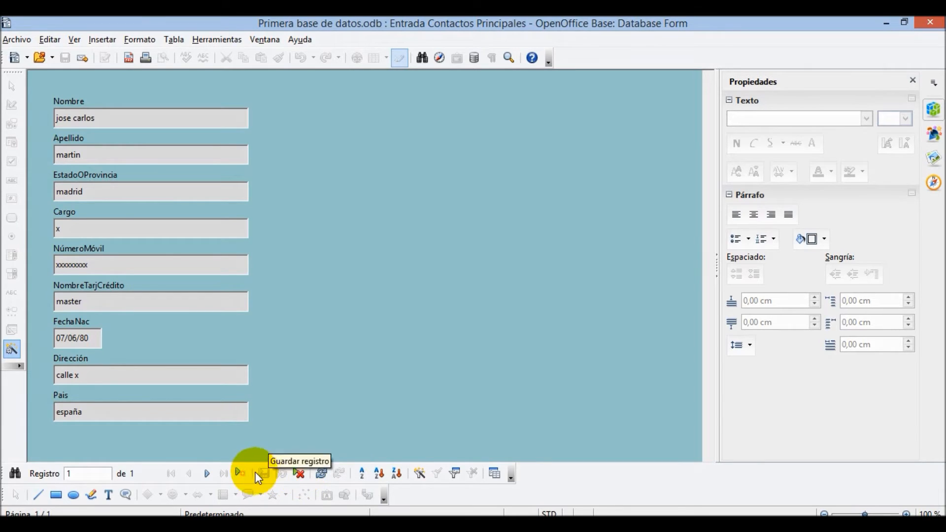
- Start a new record and enter the second contact's first name and surname
{"action": "left_click", "coordinate": [241, 472]}
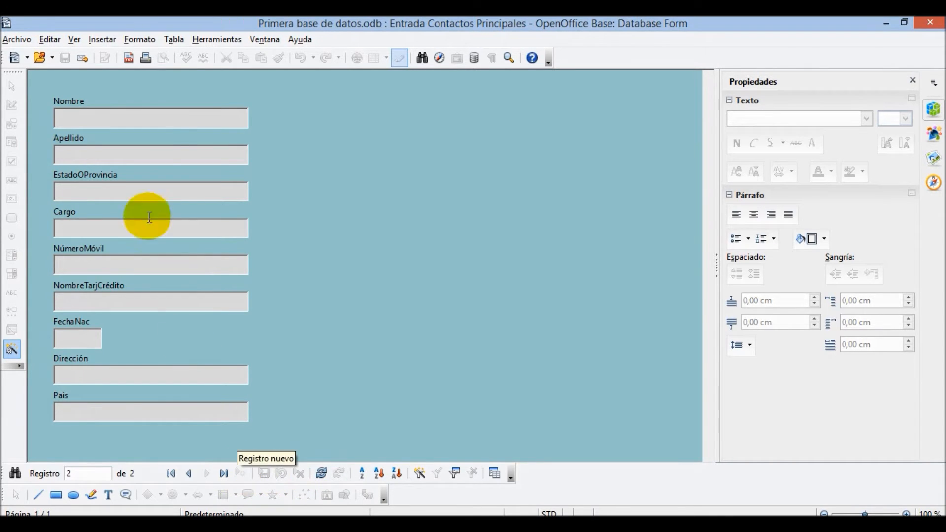
{"action": "left_click", "coordinate": [130, 121]}
{"action": "type", "text": "pedro"}
{"action": "key", "text": "Tab"}
{"action": "type", "text": "pedro"}
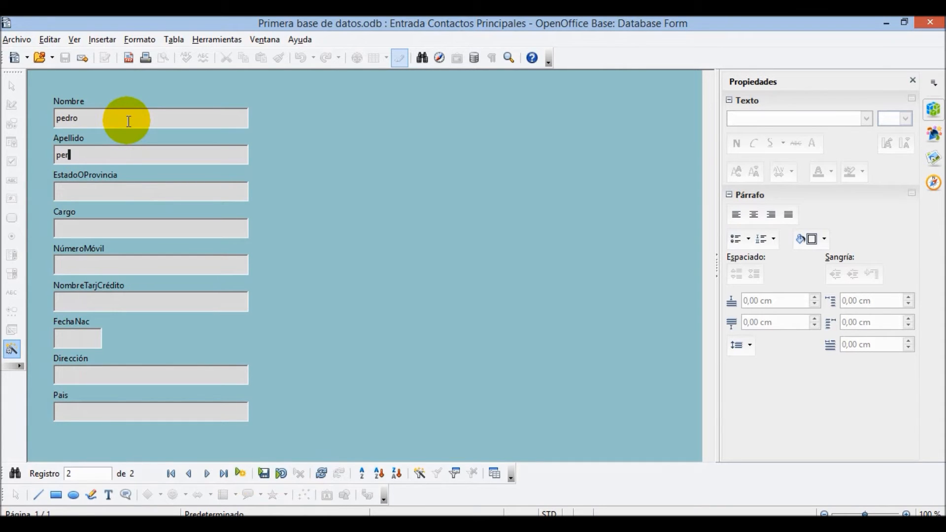
- Fill province huelva and placeholder Cargo, mobile and card name, then save the record
{"action": "key", "text": "Tab"}
{"action": "type", "text": "huelva"}
{"action": "key", "text": "Tab"}
{"action": "type", "text": "x"}
{"action": "key", "text": "Tab"}
{"action": "type", "text": "x"}
{"action": "key", "text": "Tab"}
{"action": "type", "text": "c"}
{"action": "key", "text": "Tab"}
{"action": "key", "text": "Tab"}
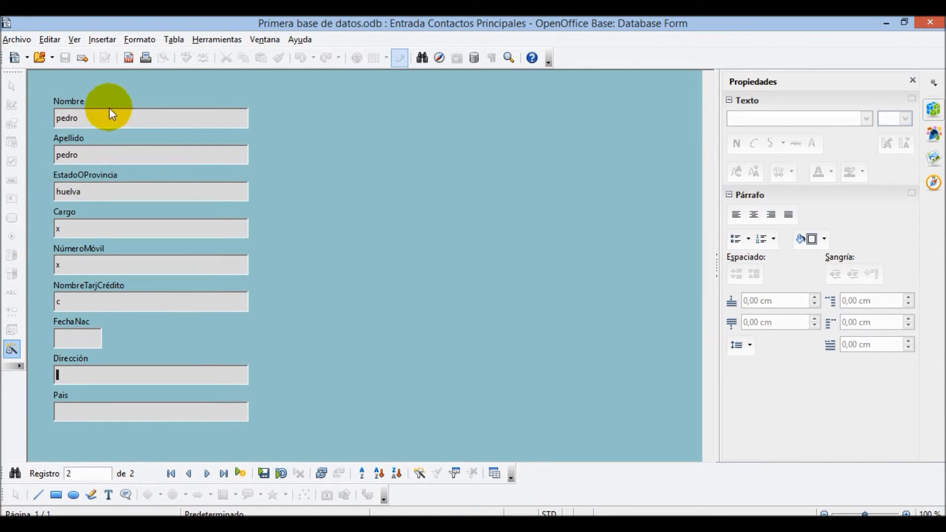
{"action": "key", "text": "Tab"}
{"action": "key", "text": "Tab"}
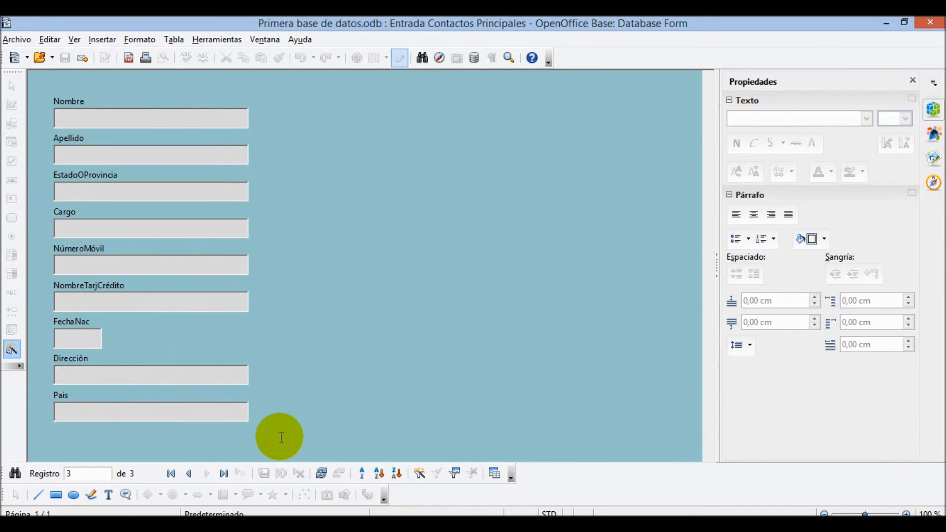
- Enter a first name for the third contact and dismiss the missing-surname error on saving
{"action": "left_click", "coordinate": [191, 410]}
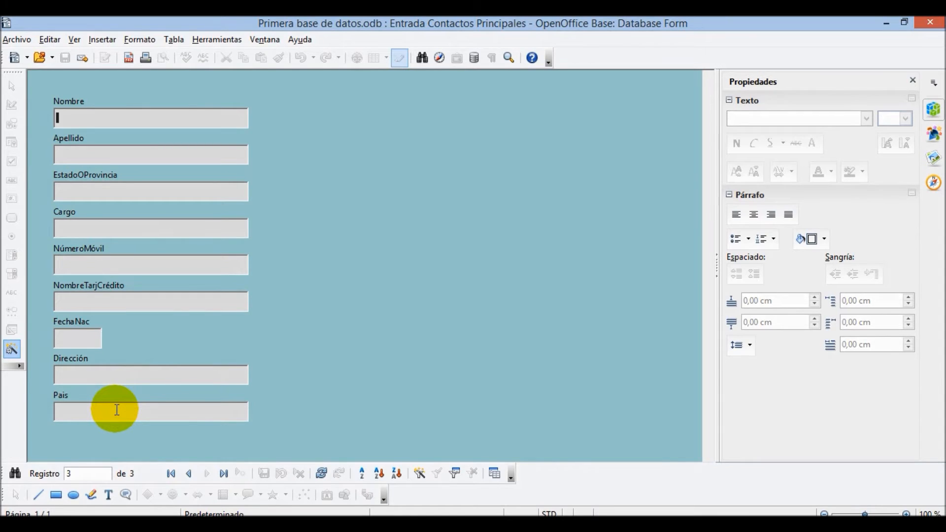
{"action": "type", "text": "f"}
{"action": "key", "text": "Tab"}
{"action": "left_click", "coordinate": [169, 417]}
{"action": "key", "text": "Tab"}
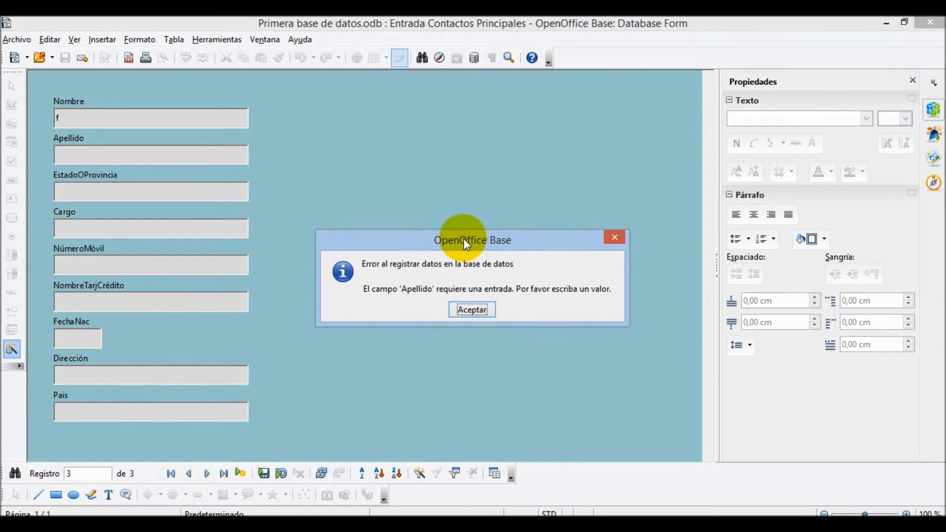
{"action": "left_click", "coordinate": [476, 310]}
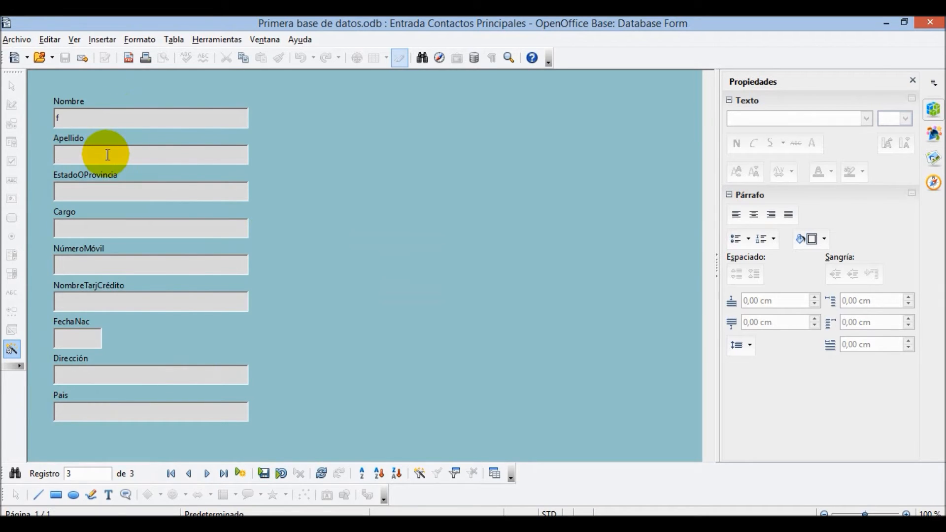
- Retry saving until the error returns focus to Apellido, then type the contact's surname
{"action": "type", "text": "g"}
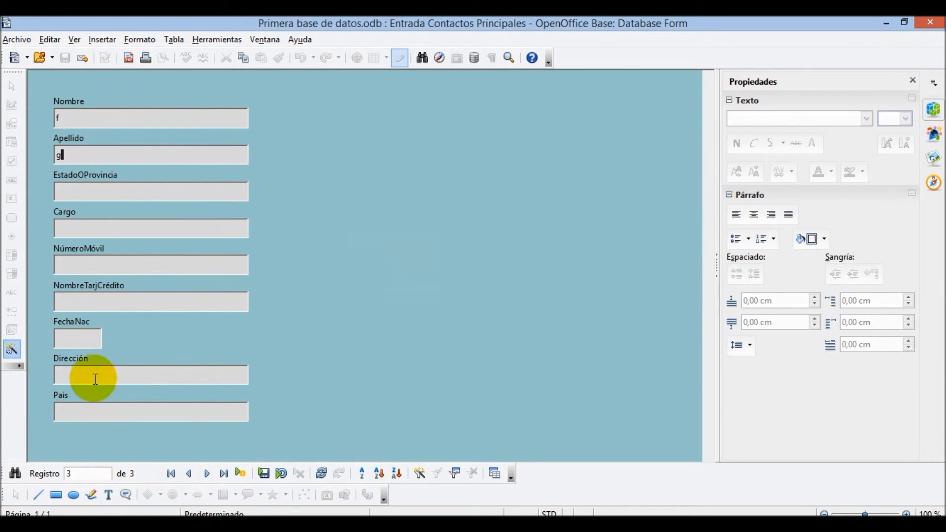
{"action": "left_click", "coordinate": [241, 475]}
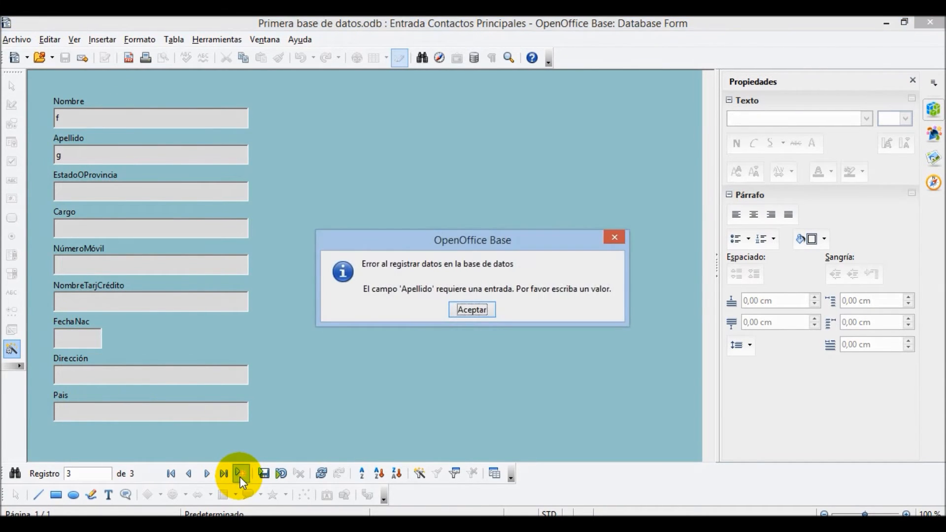
{"action": "left_click", "coordinate": [479, 310]}
{"action": "key", "text": "Tab"}
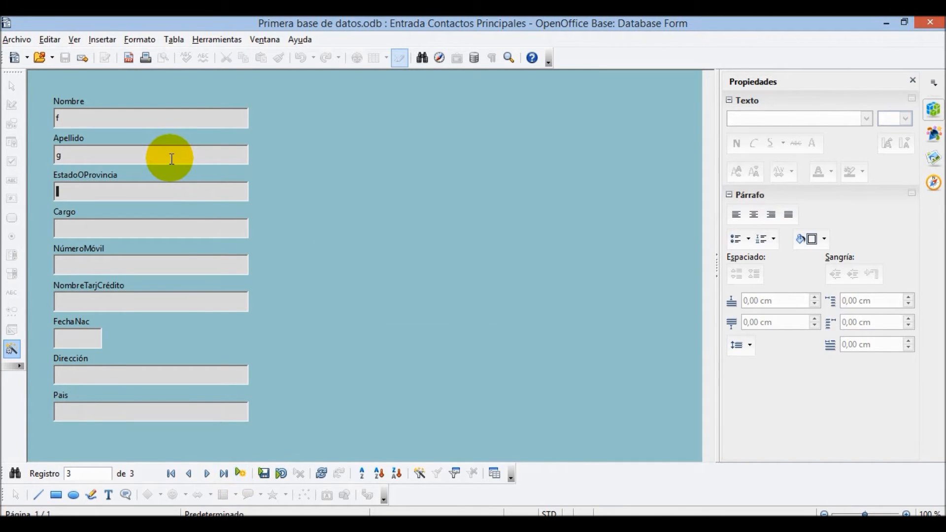
{"action": "left_click", "coordinate": [242, 474]}
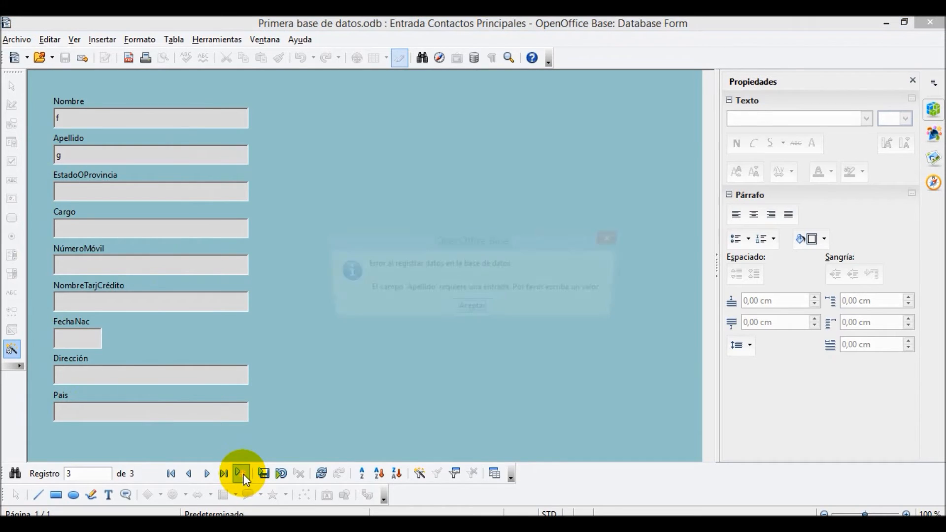
{"action": "left_click", "coordinate": [472, 310]}
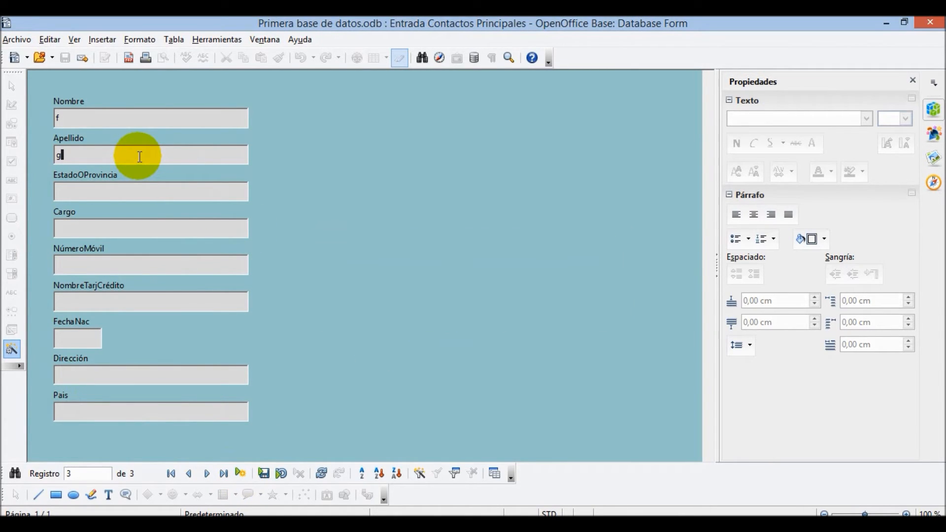
{"action": "type", "text": "kfds df"}
- Save the third contact, enter a fourth contact's first name and surname, and start record 5
{"action": "left_click", "coordinate": [245, 473]}
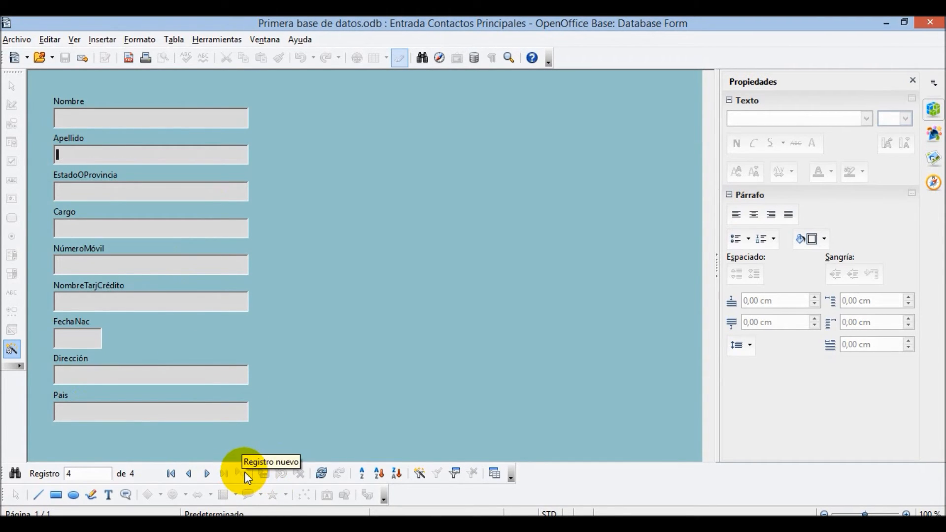
{"action": "left_click", "coordinate": [187, 117]}
{"action": "type", "text": "fdfd sd"}
{"action": "key", "text": "Tab"}
{"action": "type", "text": "sd"}
{"action": "key", "text": "Tab"}
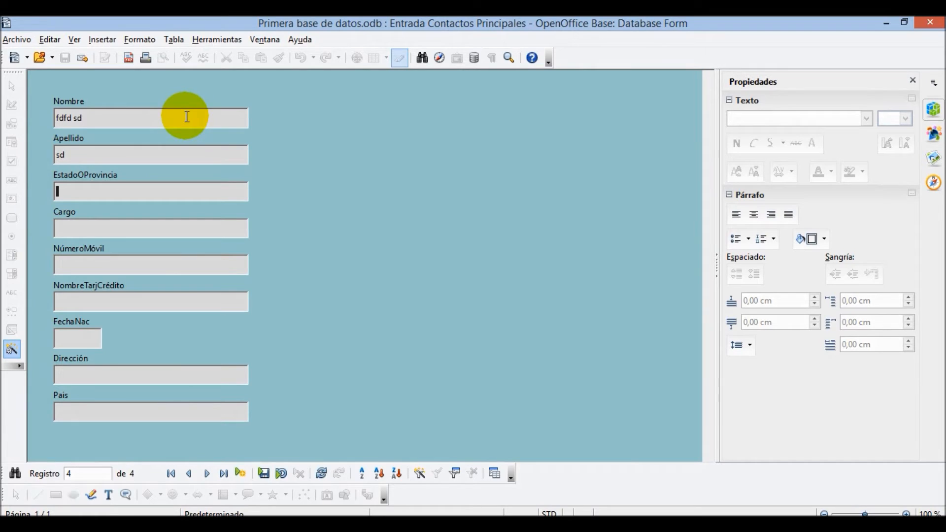
{"action": "left_click", "coordinate": [241, 474]}
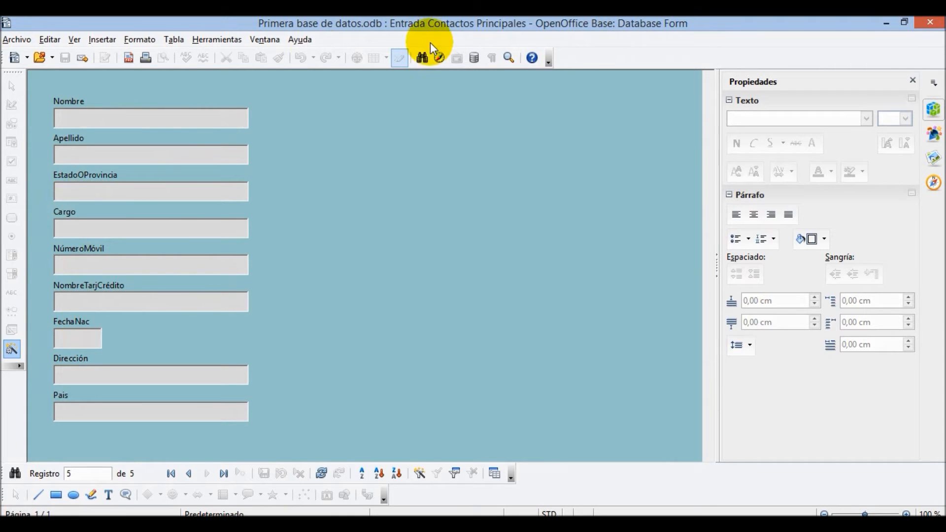
- Close the contact entry form, then briefly open and minimize the Contactos Principales table
{"action": "left_click", "coordinate": [939, 23]}
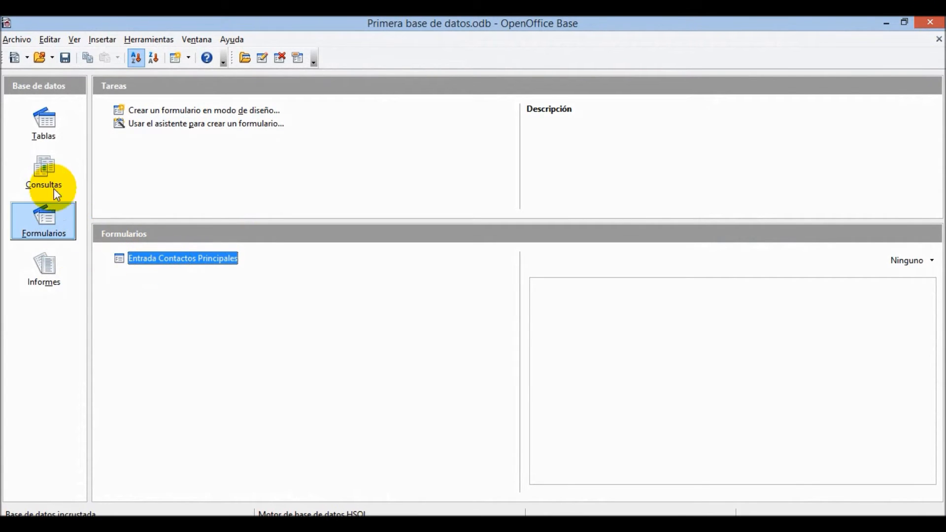
{"action": "left_click", "coordinate": [50, 123]}
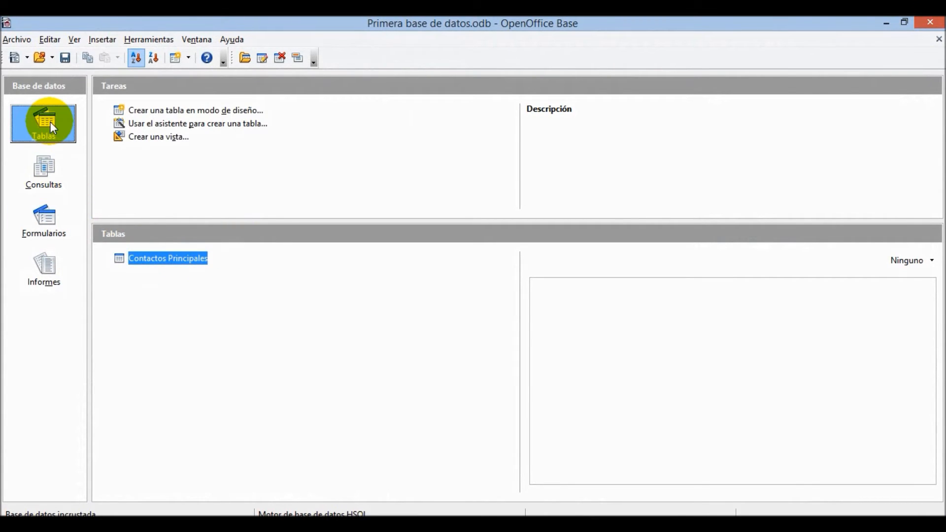
{"action": "left_click", "coordinate": [167, 266]}
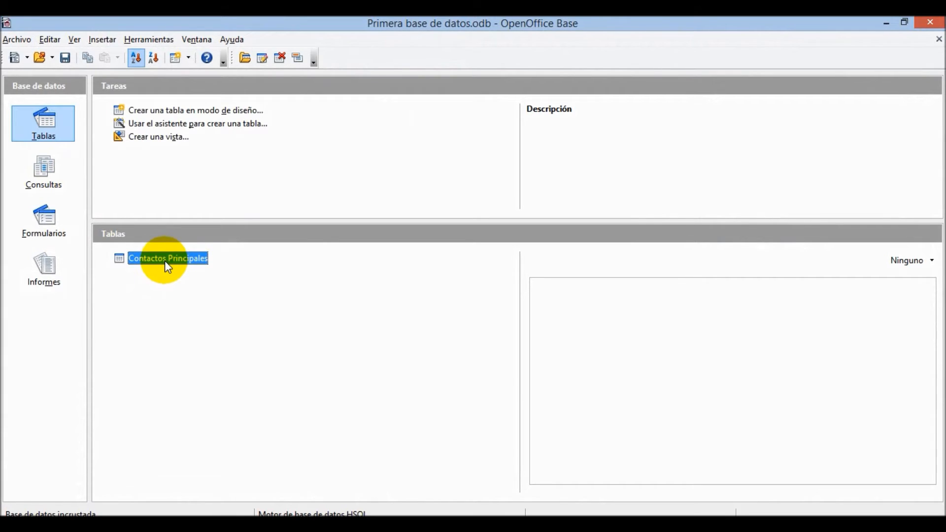
{"action": "double_click", "coordinate": [165, 262]}
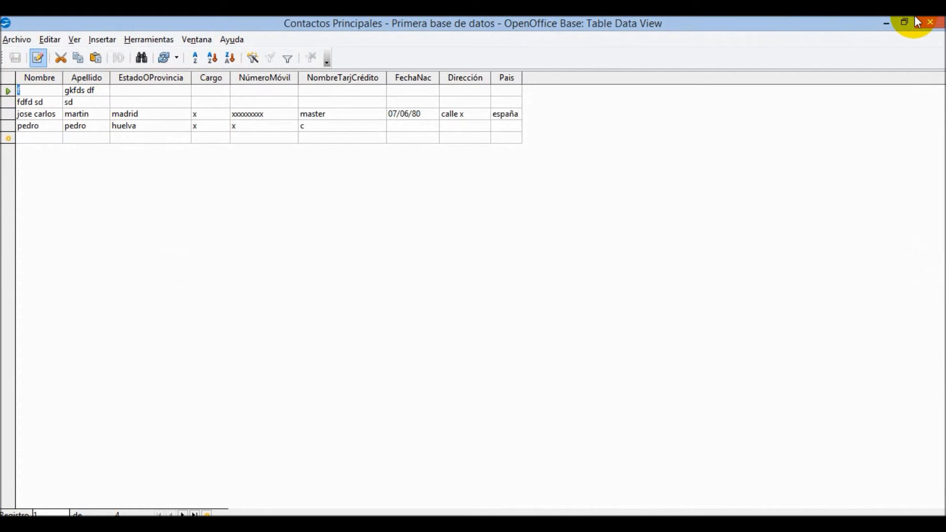
{"action": "left_click", "coordinate": [888, 22]}
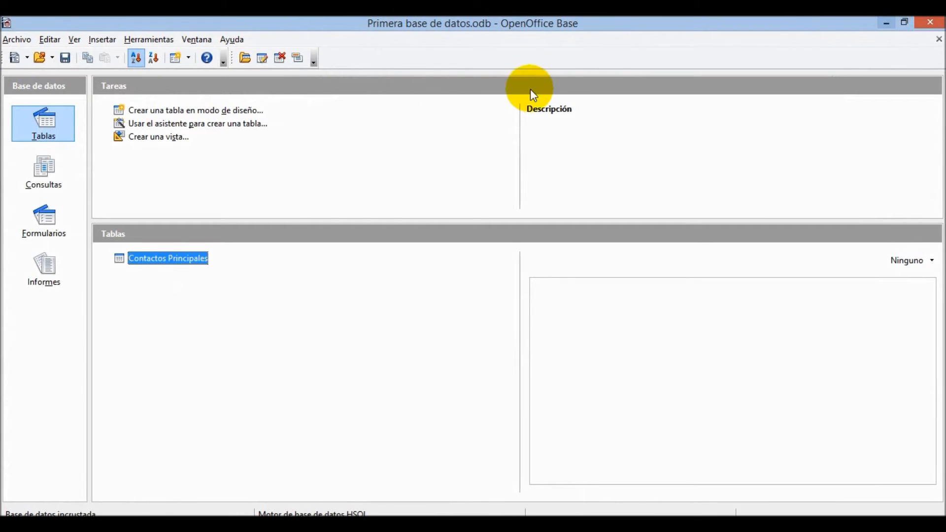
- Visit Formularios, then return to Tablas with Contactos Principales selected
{"action": "left_click", "coordinate": [58, 226]}
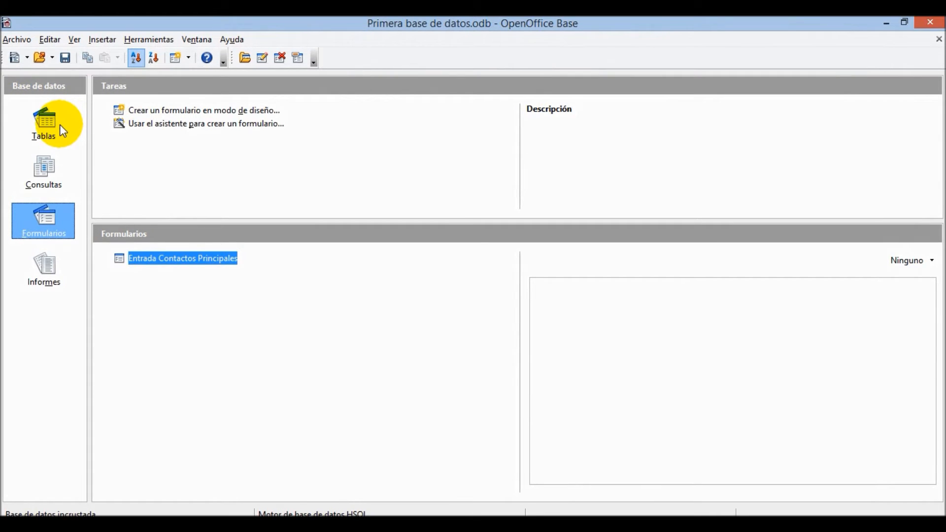
{"action": "left_click", "coordinate": [45, 125]}
{"action": "left_click", "coordinate": [161, 259]}
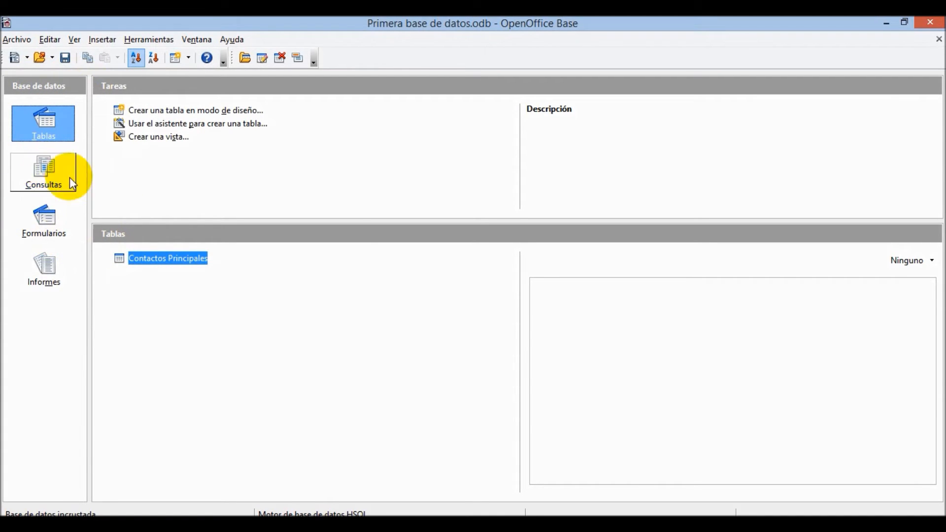
- Add a contact row with Nombre 'pedro' and Apellido 'ad', sort ascending, and save it
{"action": "double_click", "coordinate": [155, 261]}
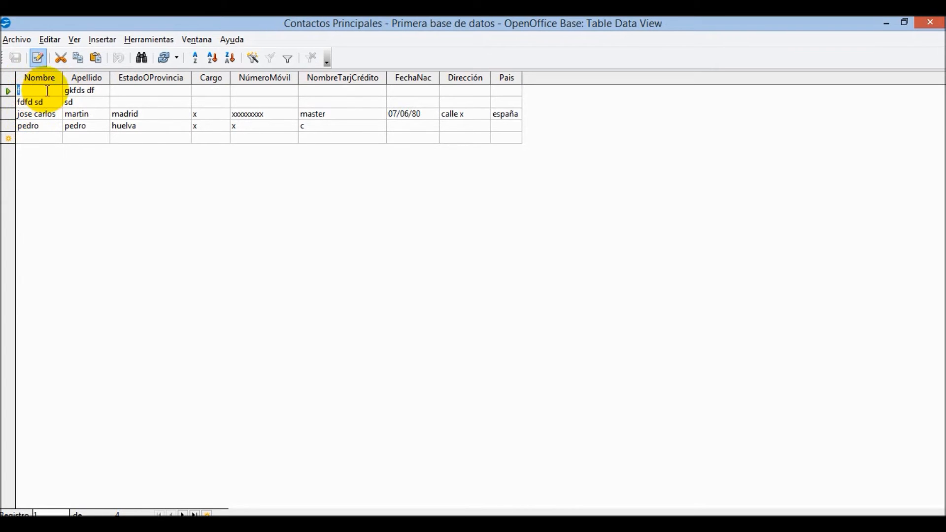
{"action": "left_click", "coordinate": [34, 140]}
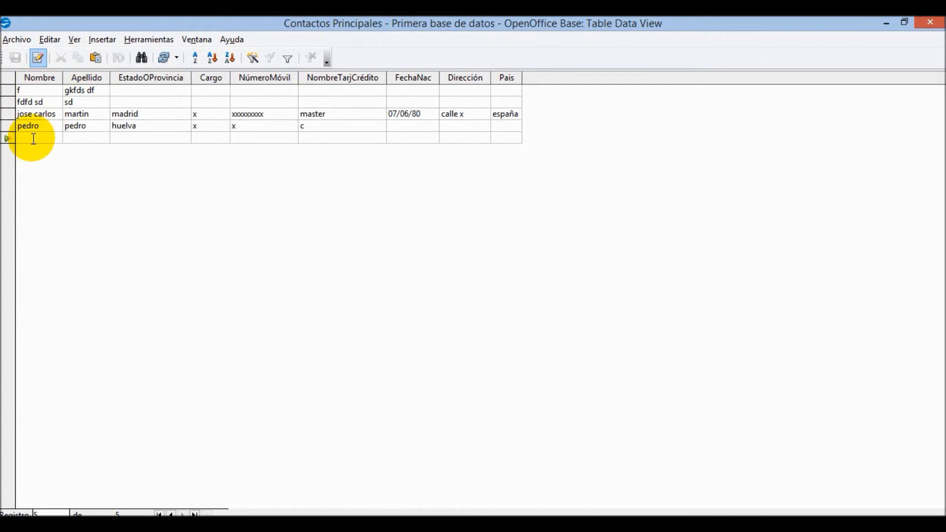
{"action": "type", "text": "p"}
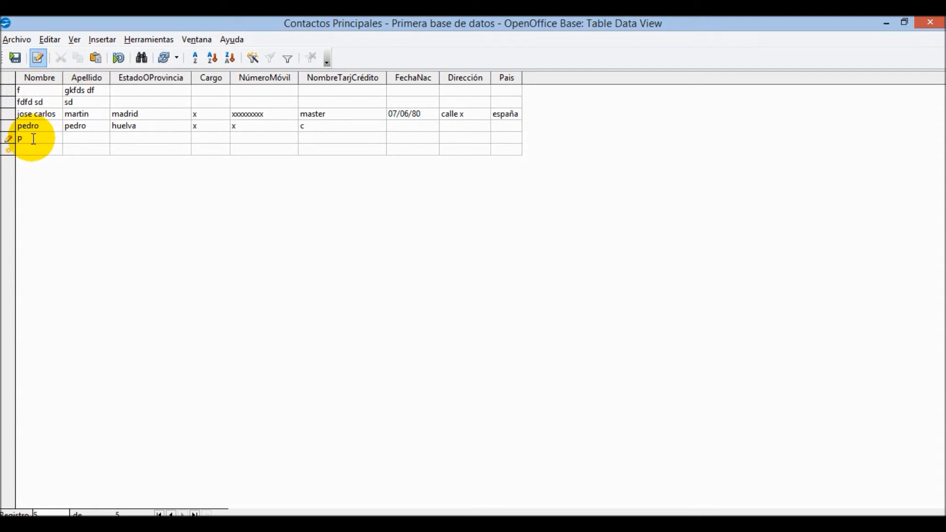
{"action": "type", "text": "edro"}
{"action": "key", "text": "Tab"}
{"action": "type", "text": "ad"}
{"action": "left_click", "coordinate": [247, 136]}
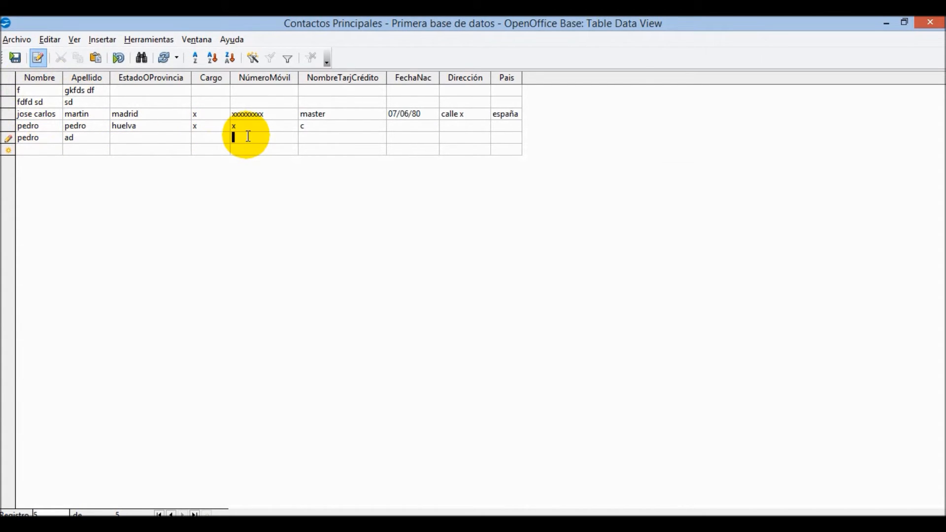
{"action": "key", "text": "Tab"}
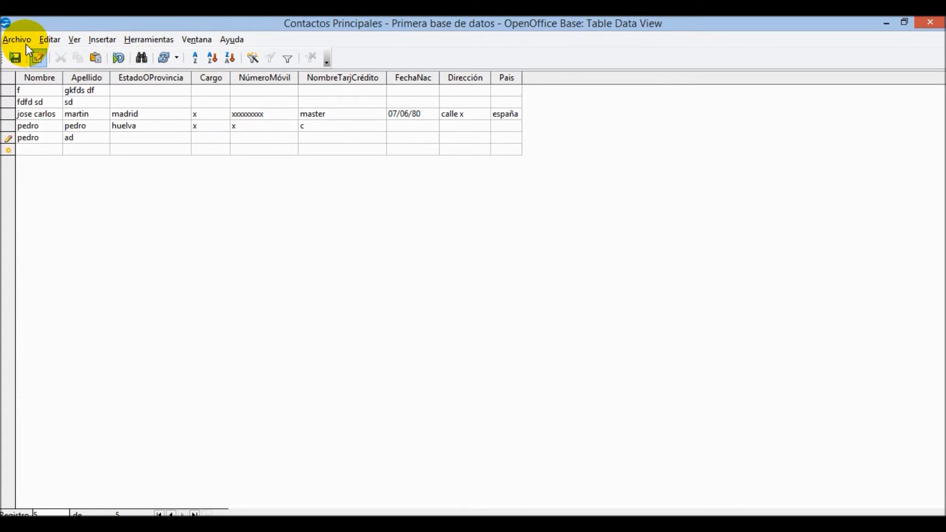
{"action": "left_click", "coordinate": [214, 59]}
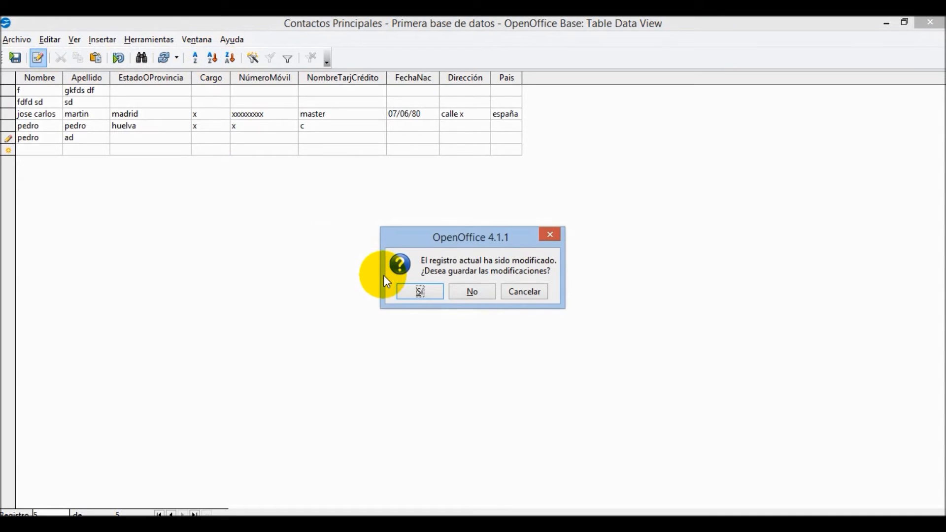
{"action": "left_click", "coordinate": [415, 289]}
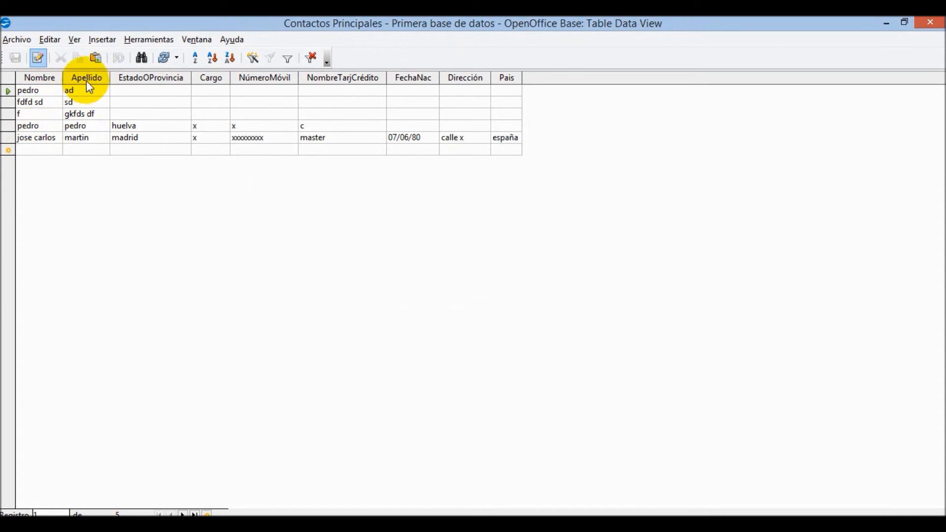
- Try descending and ascending sorts, then sort the records ascending by Nombre
{"action": "left_click", "coordinate": [236, 58]}
{"action": "left_click", "coordinate": [212, 58]}
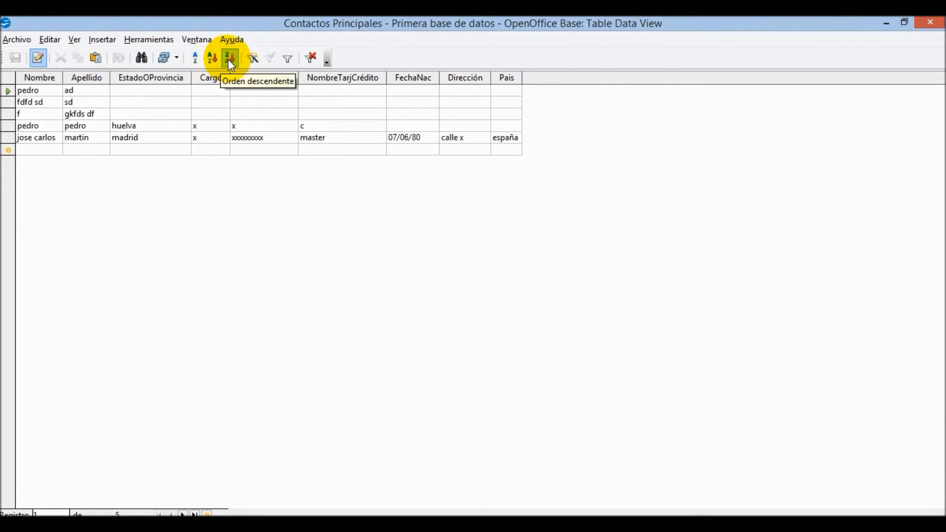
{"action": "left_click", "coordinate": [230, 59]}
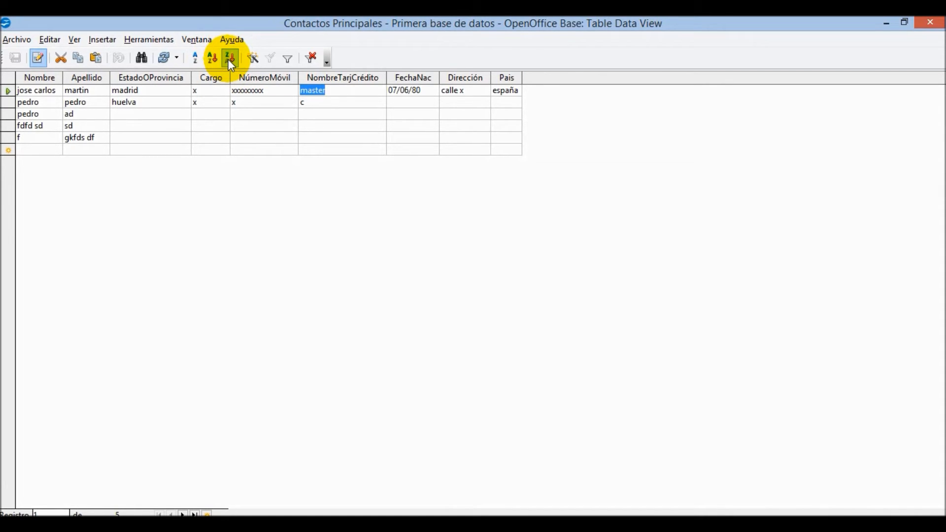
{"action": "left_click", "coordinate": [42, 92]}
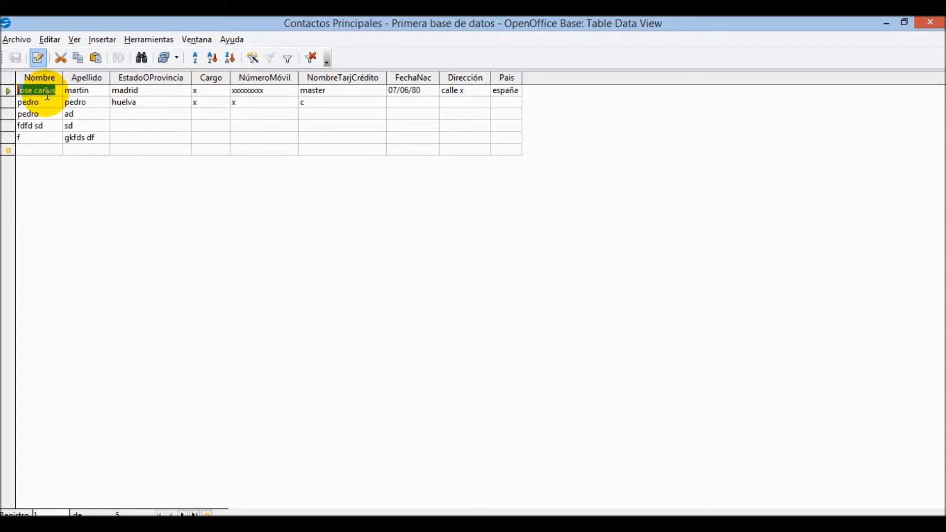
{"action": "left_click", "coordinate": [211, 58]}
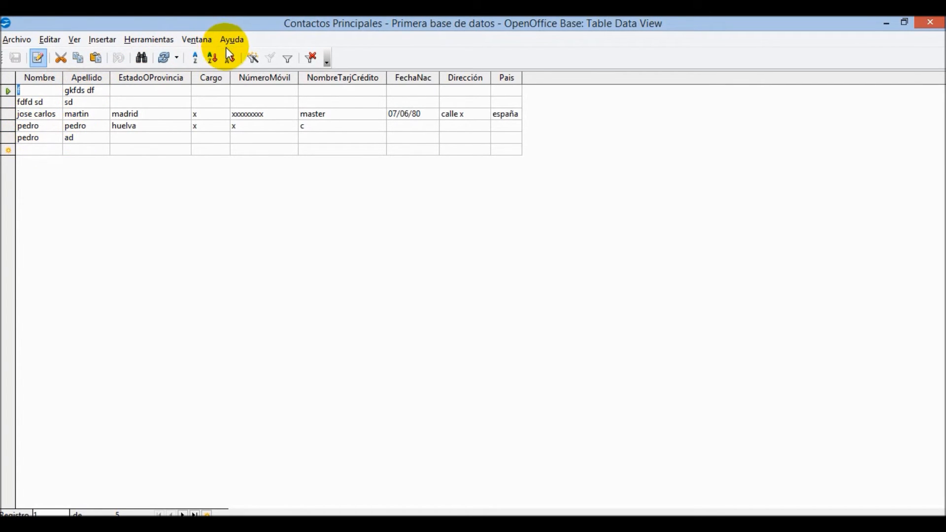
- Sort the records descending by Nombre, opening and dismissing the Ordenar dialog twice
{"action": "left_click", "coordinate": [197, 57]}
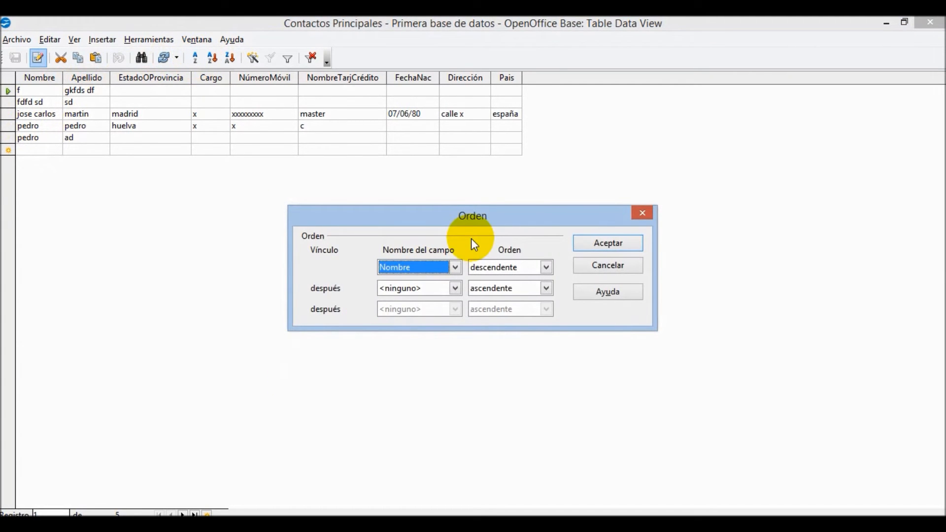
{"action": "left_click", "coordinate": [604, 272]}
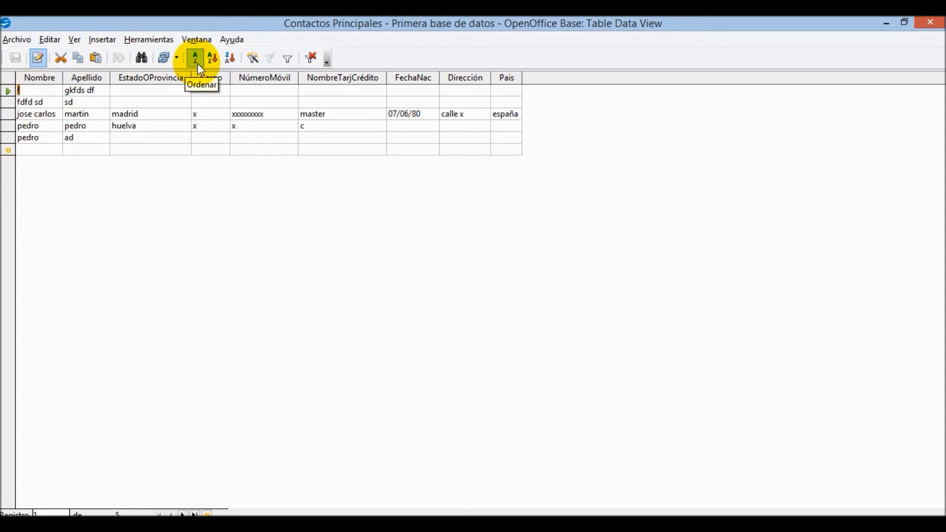
{"action": "left_click", "coordinate": [229, 57]}
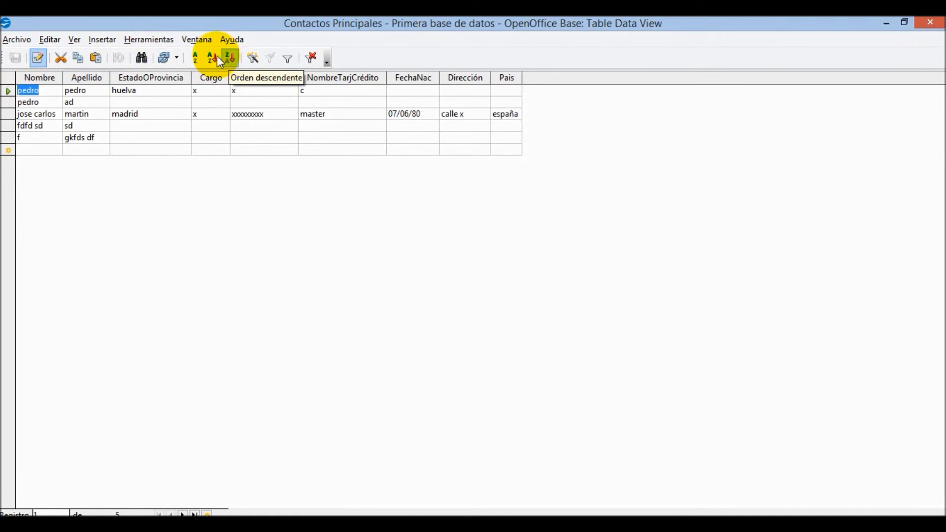
{"action": "left_click", "coordinate": [196, 57]}
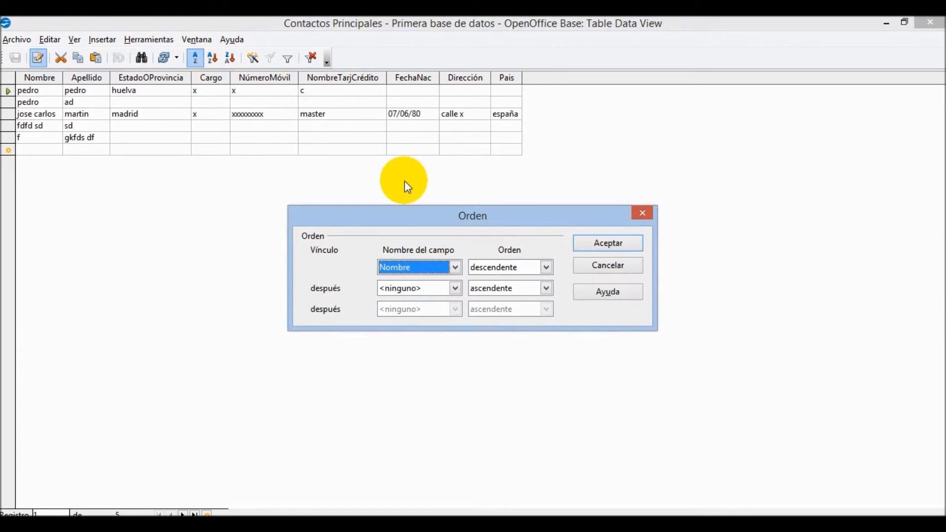
{"action": "left_click", "coordinate": [585, 268]}
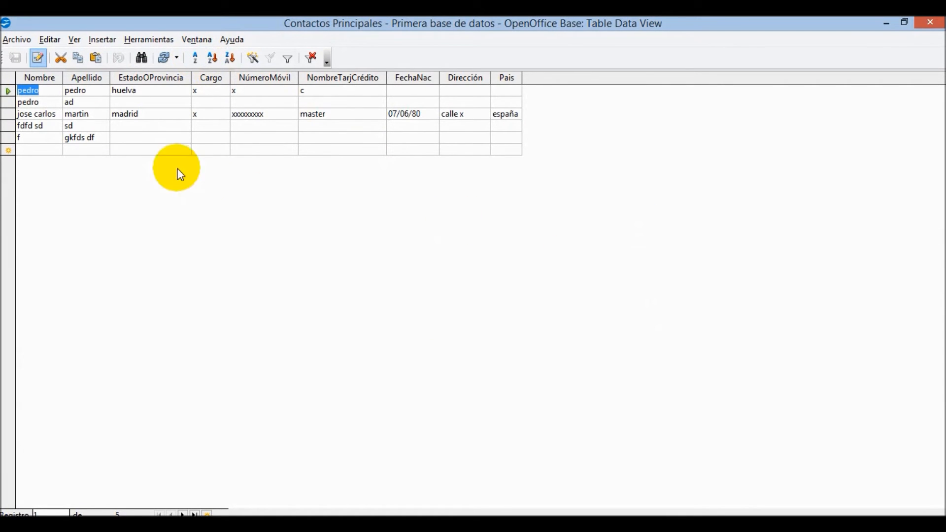
- Sort the records ascending by EstadoOProvincia, then ascending by FechaNac
{"action": "left_click", "coordinate": [122, 91]}
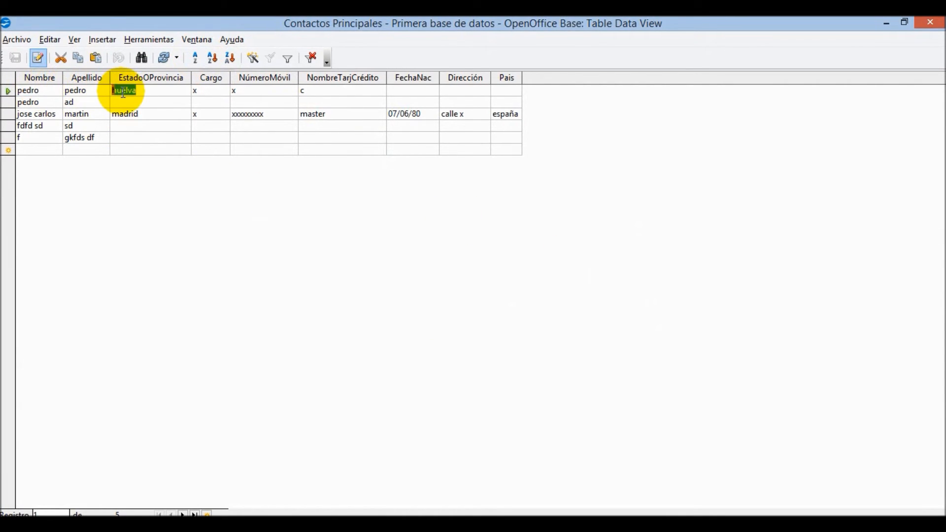
{"action": "left_click", "coordinate": [212, 58]}
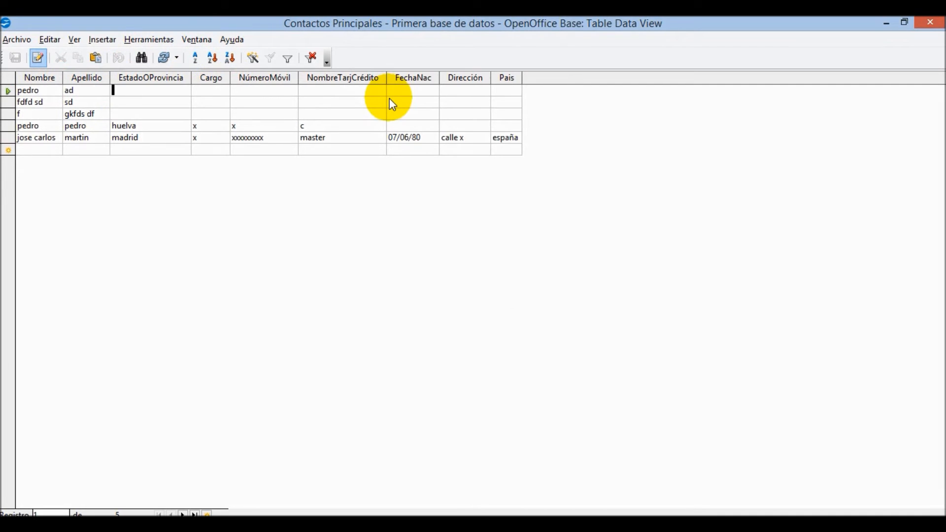
{"action": "left_click", "coordinate": [400, 89]}
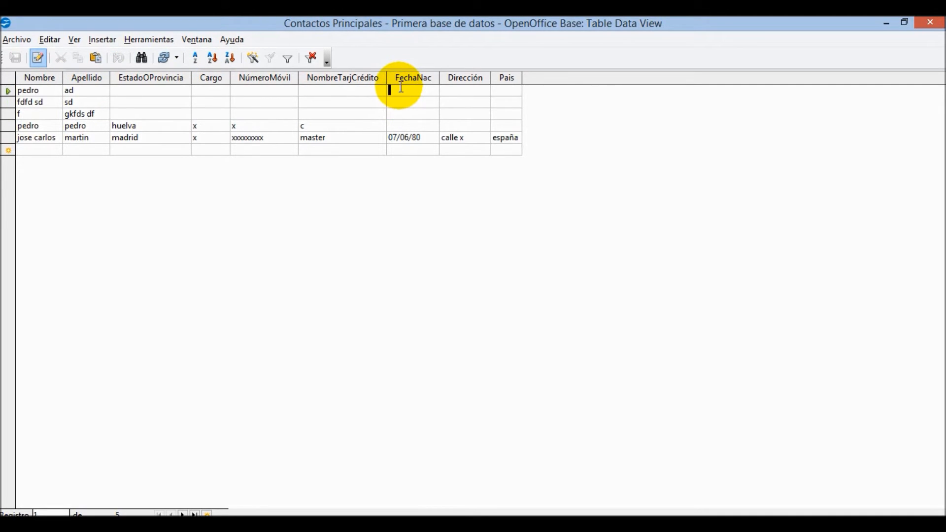
{"action": "left_click", "coordinate": [213, 58]}
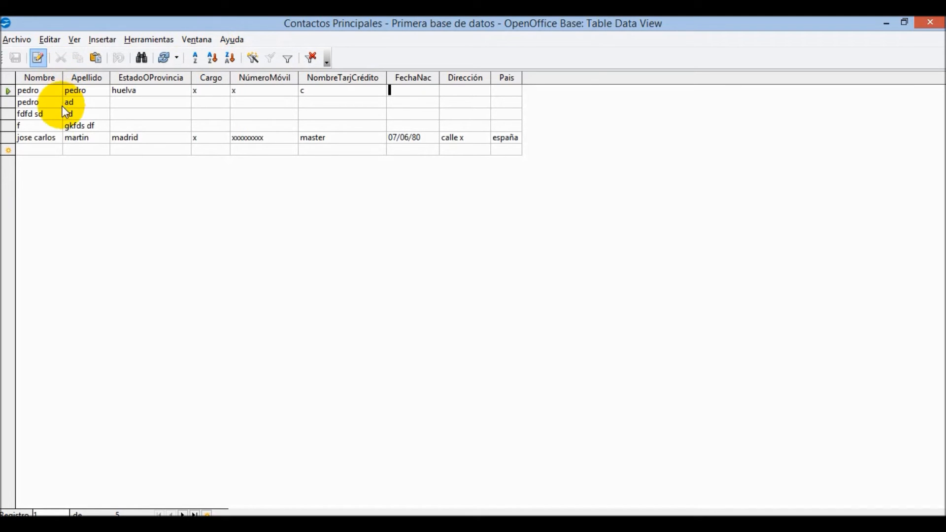
- In Ordenar, sort ascending by Nombre, then by Apellido
{"action": "left_click", "coordinate": [196, 63]}
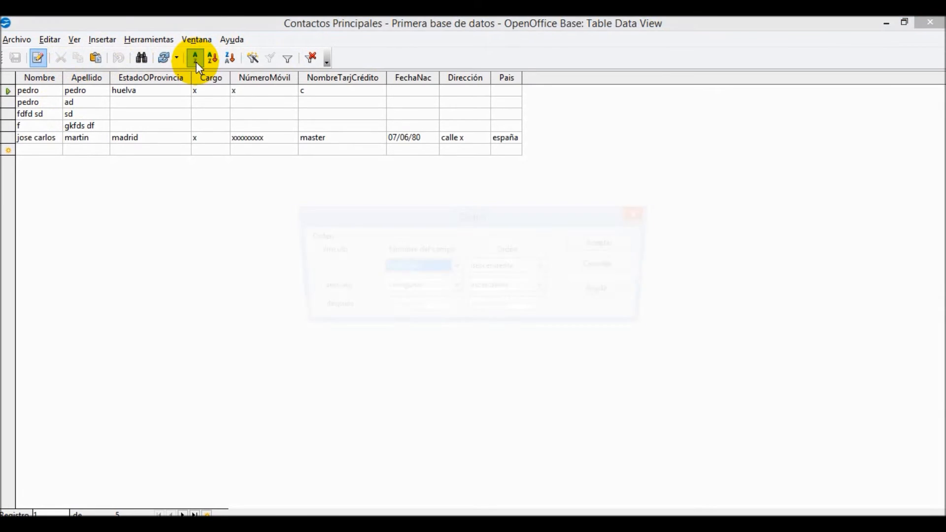
{"action": "left_click", "coordinate": [454, 270]}
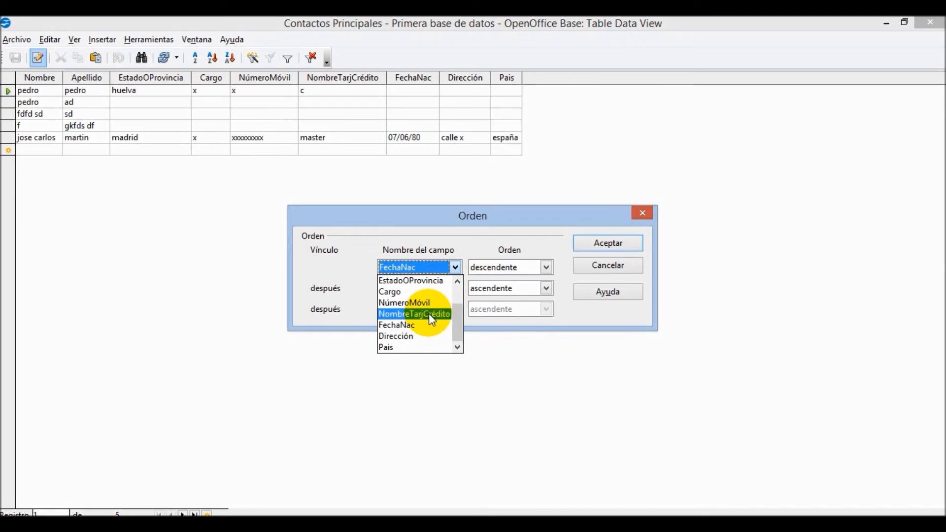
{"action": "left_click_drag", "start_coordinate": [460, 310], "coordinate": [458, 280]}
{"action": "left_click", "coordinate": [441, 293]}
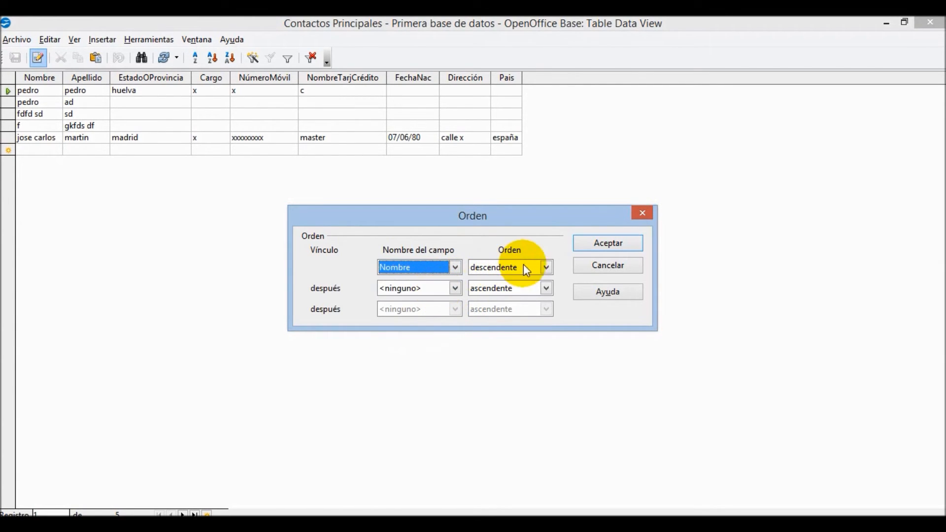
{"action": "left_click", "coordinate": [547, 267]}
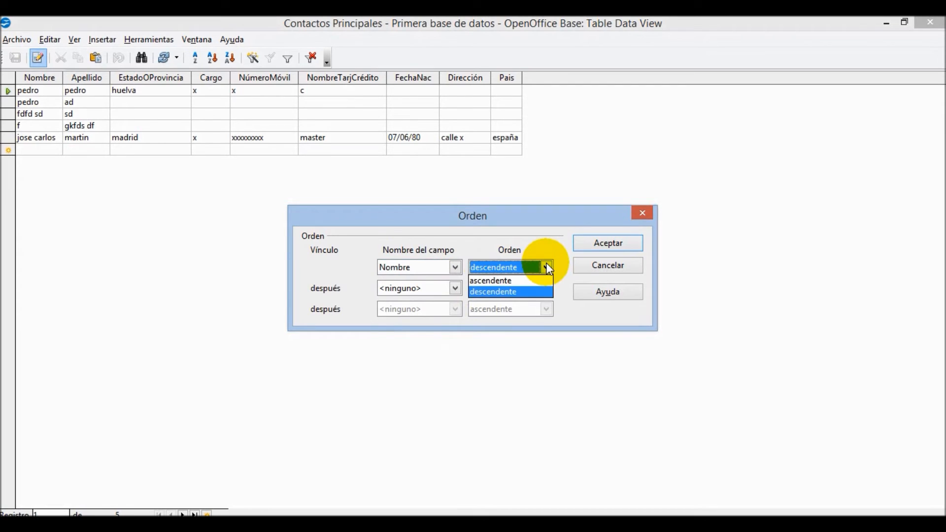
{"action": "left_click", "coordinate": [525, 279]}
{"action": "left_click", "coordinate": [454, 288]}
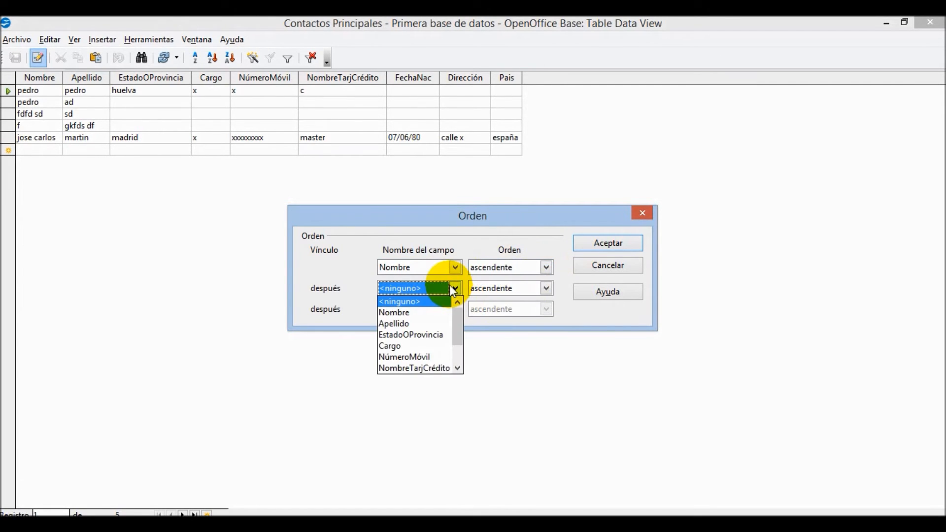
{"action": "left_click", "coordinate": [417, 325]}
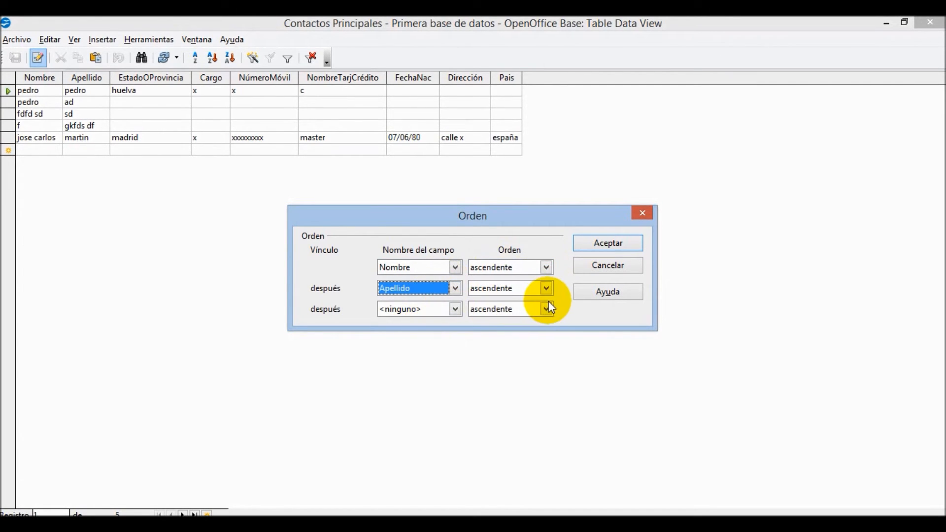
{"action": "left_click", "coordinate": [620, 243]}
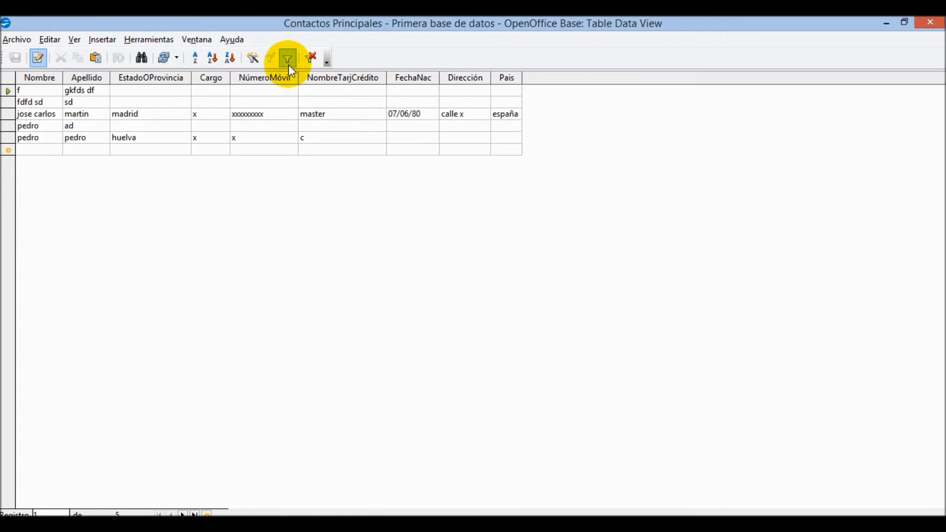
- Apply Filtro automático, turn the filter off, and remove all filters and sorting
{"action": "left_click", "coordinate": [252, 63]}
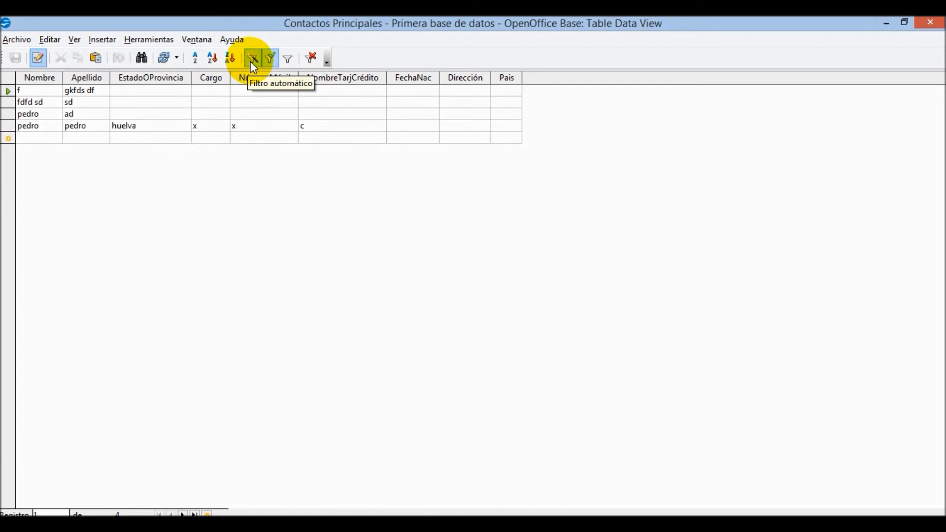
{"action": "left_click", "coordinate": [267, 61]}
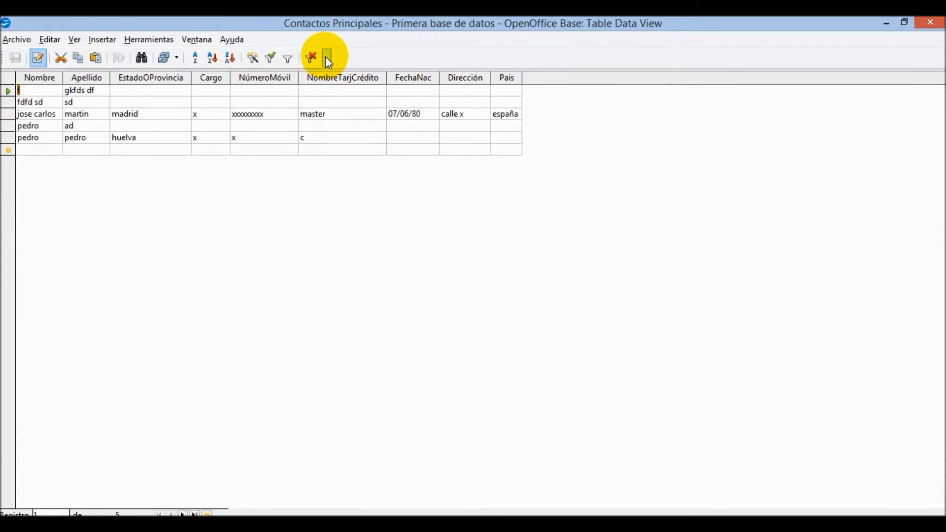
{"action": "left_click", "coordinate": [308, 59]}
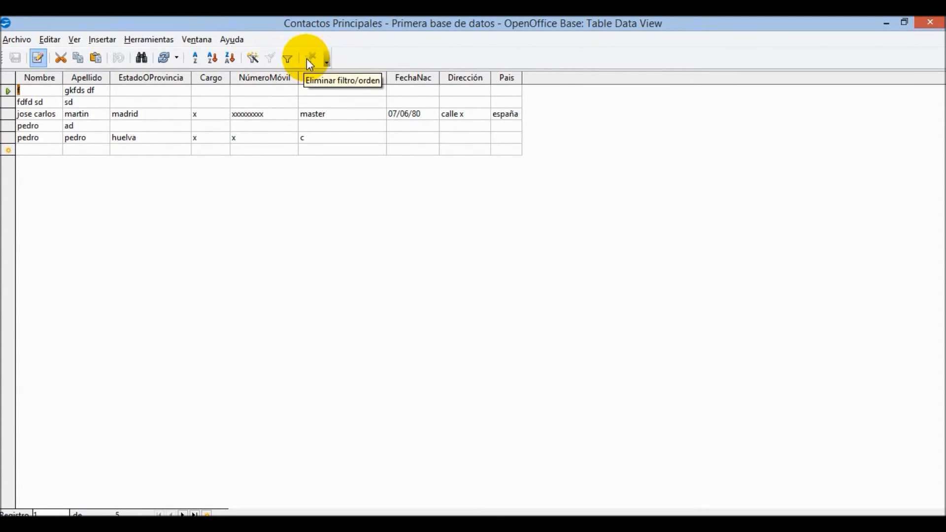
- Browse the Archivo and Ayuda menus and turn on ¿Qué es esto? help mode
{"action": "left_click", "coordinate": [16, 37]}
{"action": "mouse_move", "coordinate": [42, 40]}
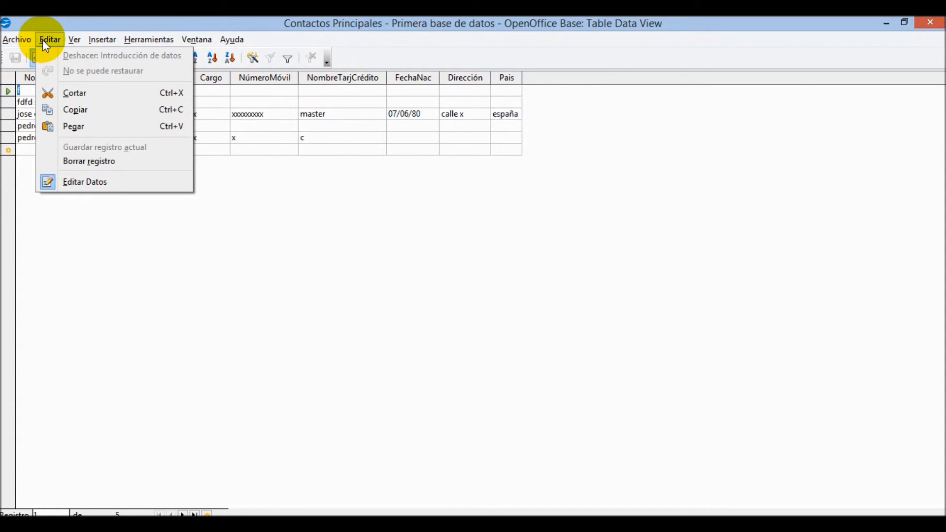
{"action": "mouse_move", "coordinate": [102, 41]}
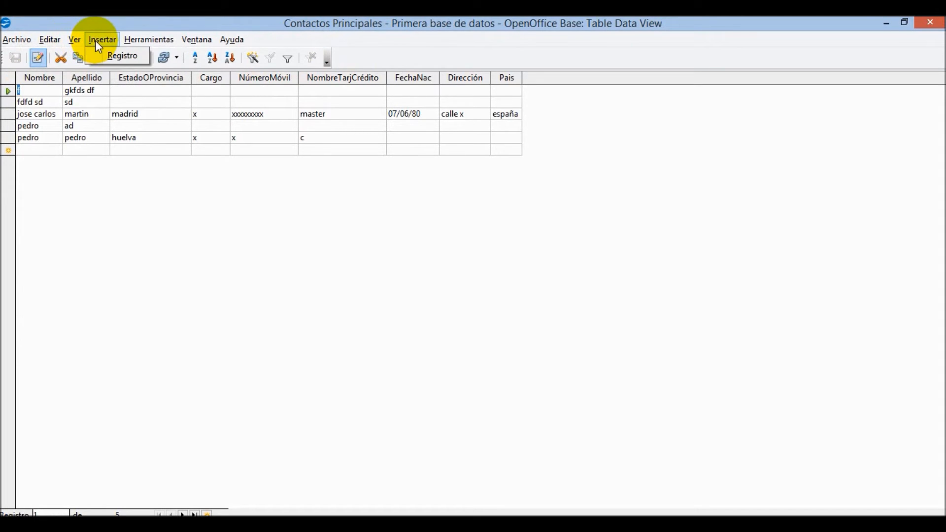
{"action": "mouse_move", "coordinate": [147, 43]}
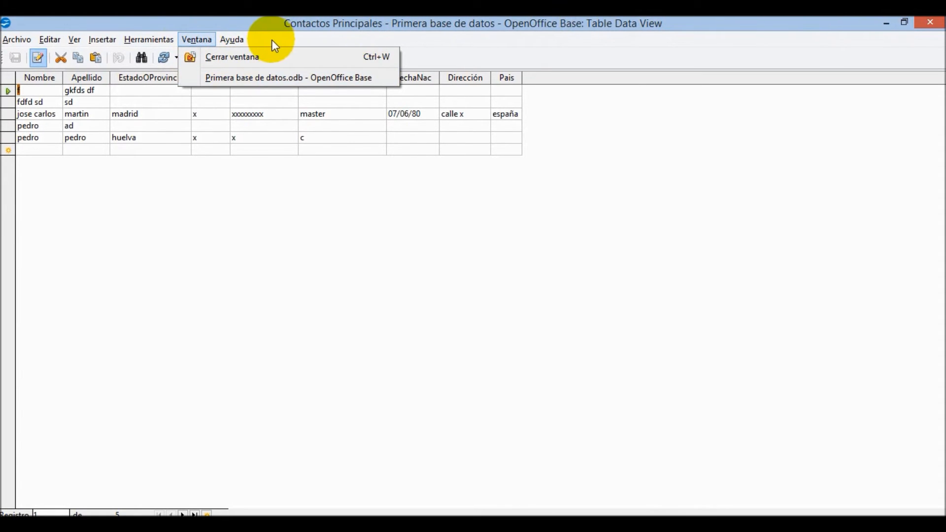
{"action": "left_click", "coordinate": [231, 39]}
{"action": "left_click", "coordinate": [231, 39]}
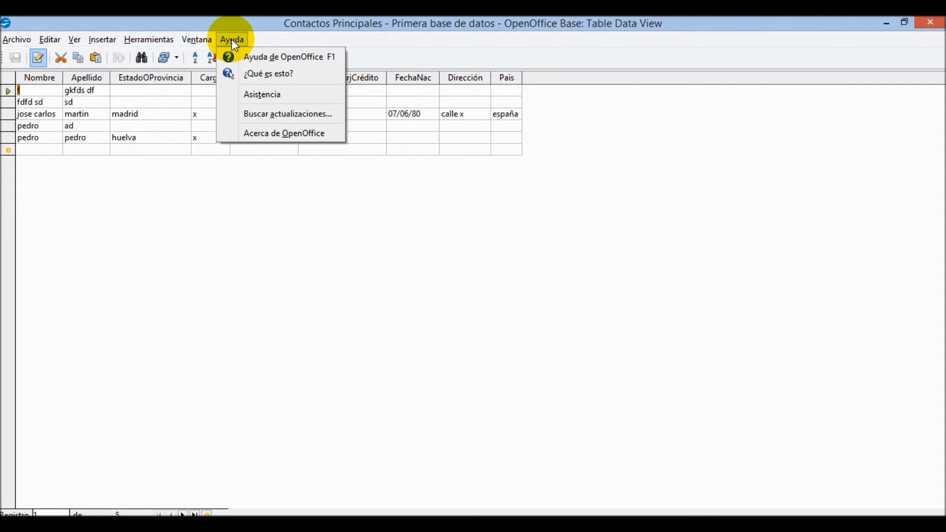
{"action": "left_click", "coordinate": [250, 74]}
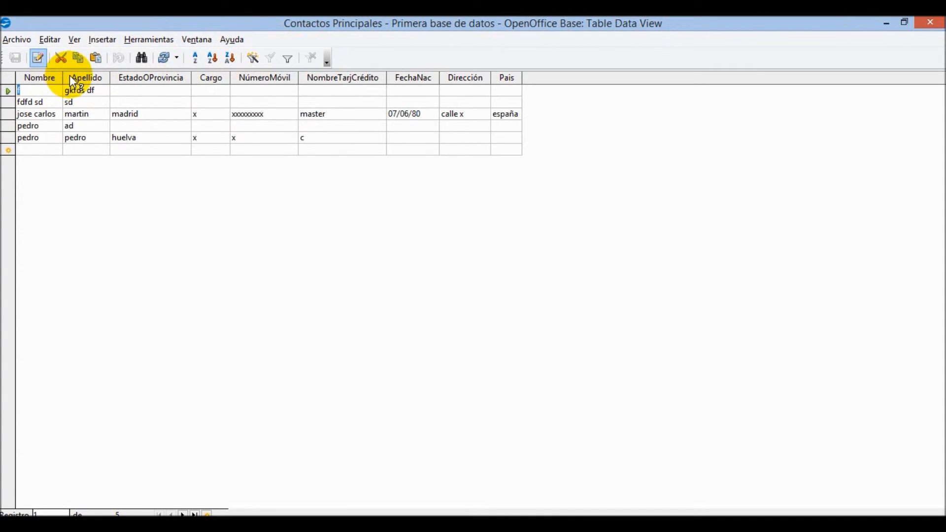
- Select the Nombre column, use ¿Qué es esto? again, and close the table
{"action": "left_click", "coordinate": [34, 79]}
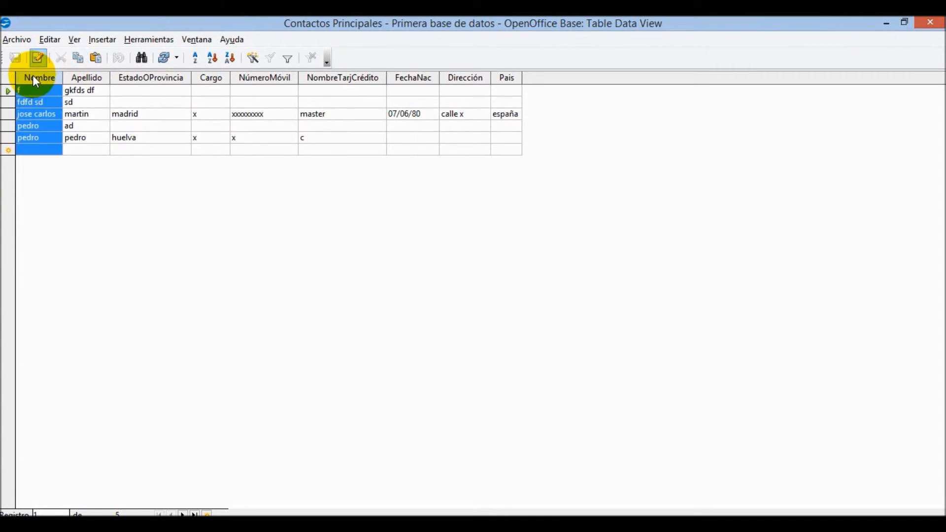
{"action": "left_click", "coordinate": [232, 40]}
{"action": "left_click", "coordinate": [252, 77]}
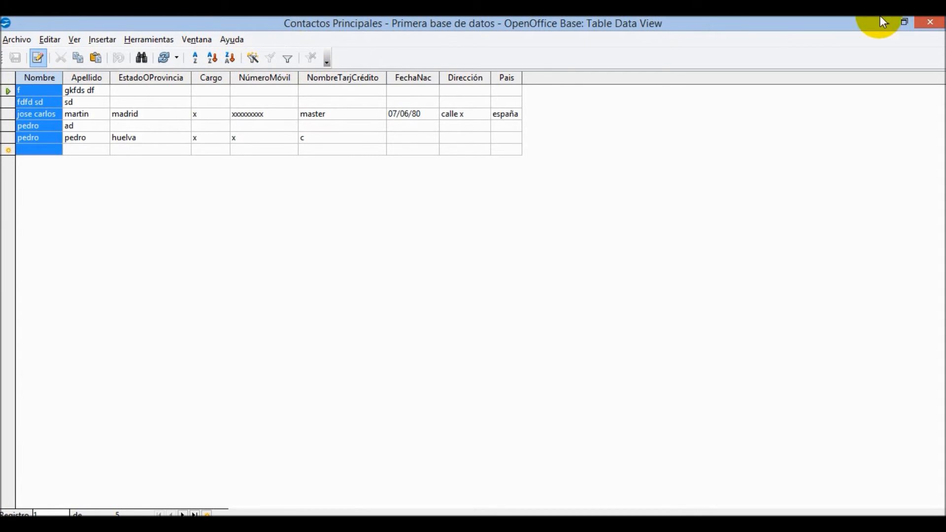
{"action": "left_click", "coordinate": [928, 18]}
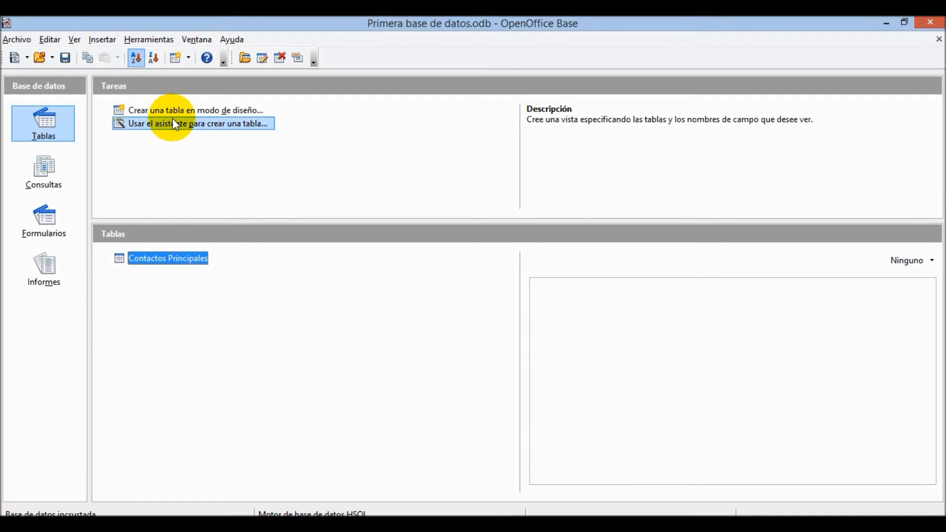
- Start the Table Wizard and add NombreCuenta from the Personal Cuentas sample table
{"action": "left_click", "coordinate": [221, 132]}
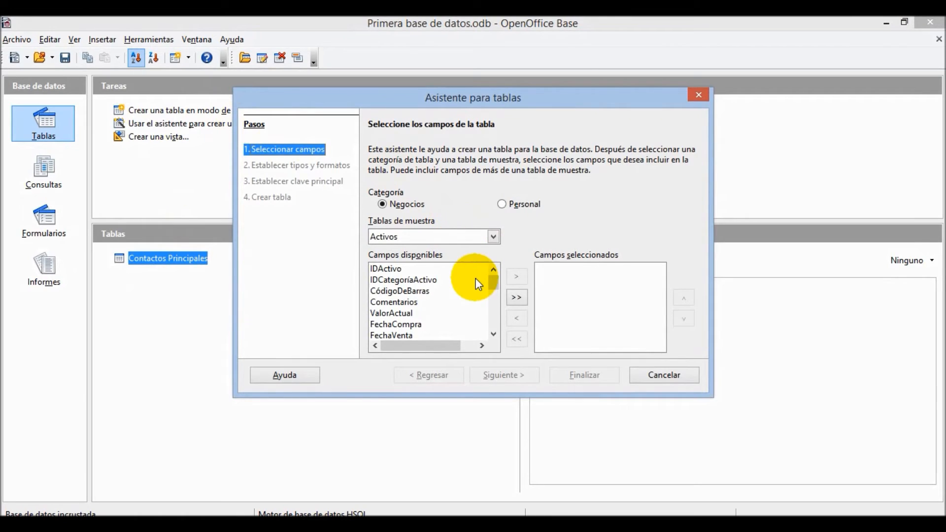
{"action": "left_click", "coordinate": [504, 202]}
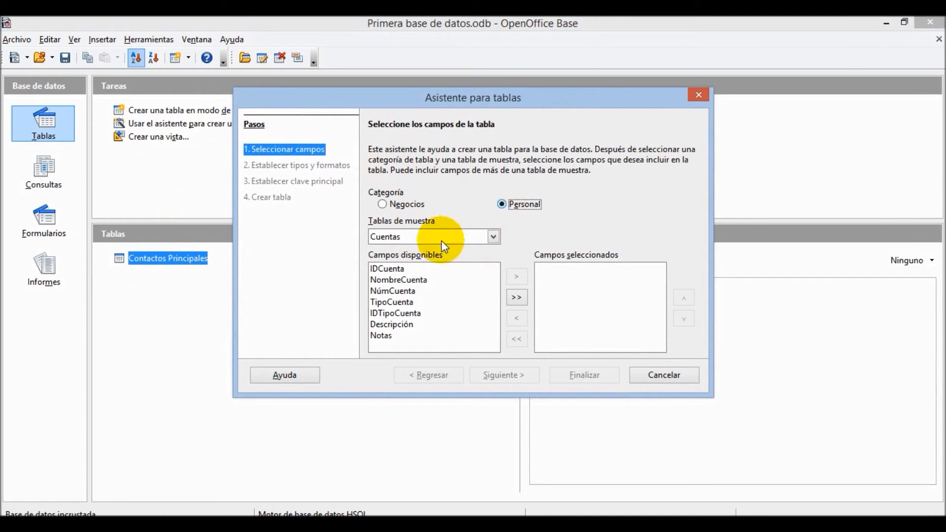
{"action": "double_click", "coordinate": [412, 283]}
- Add IDAutor, FechaFallecimiento, Nombre and Apellido from the Autores sample table
{"action": "left_click", "coordinate": [494, 236]}
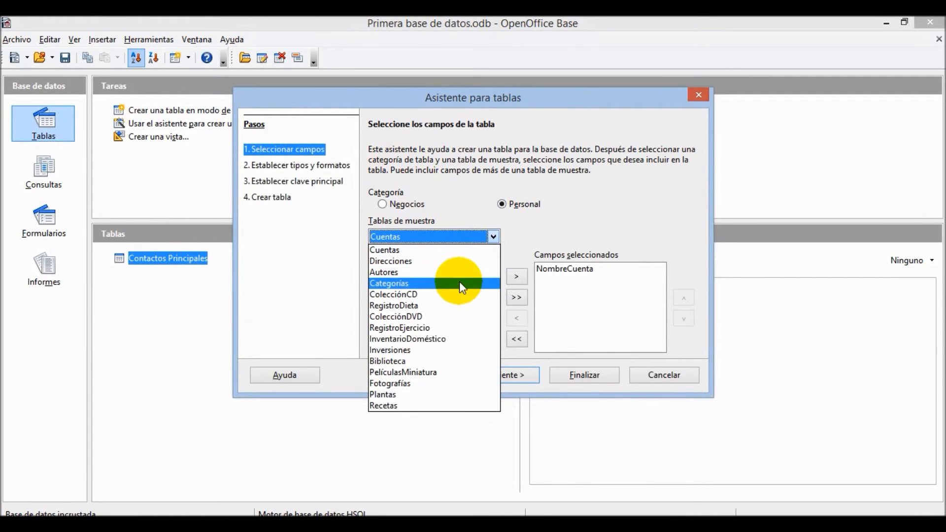
{"action": "left_click", "coordinate": [459, 277]}
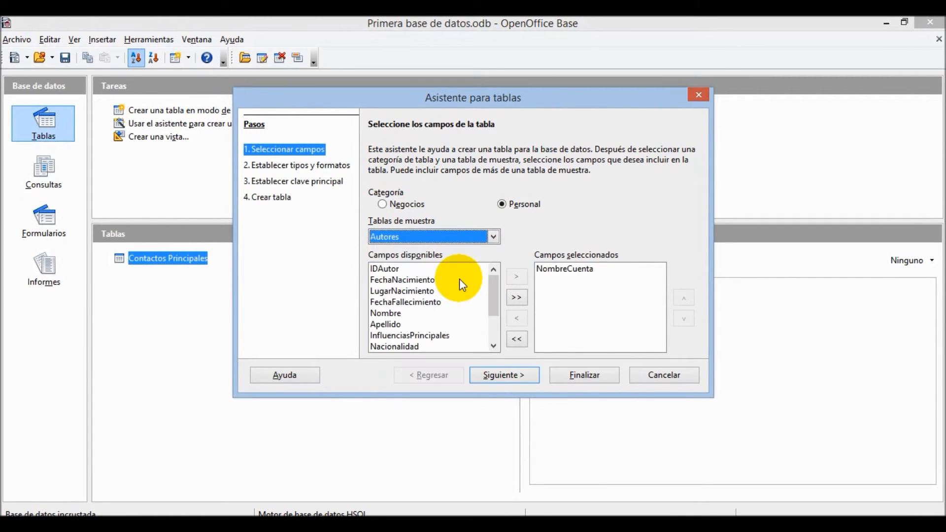
{"action": "double_click", "coordinate": [436, 270]}
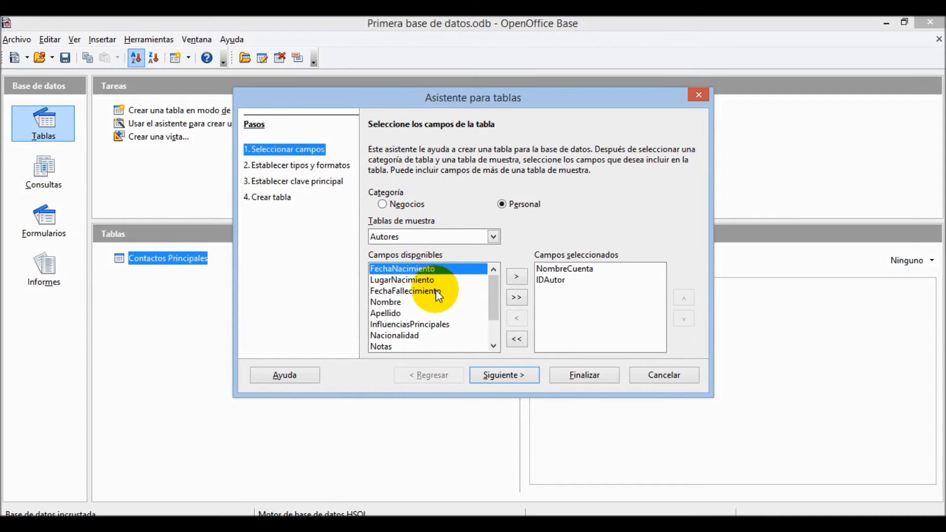
{"action": "double_click", "coordinate": [435, 291]}
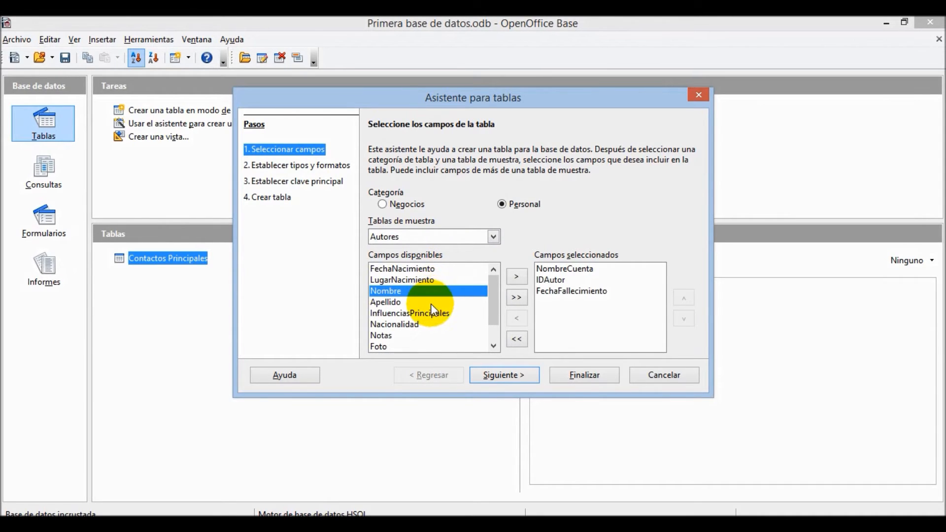
{"action": "double_click", "coordinate": [434, 291]}
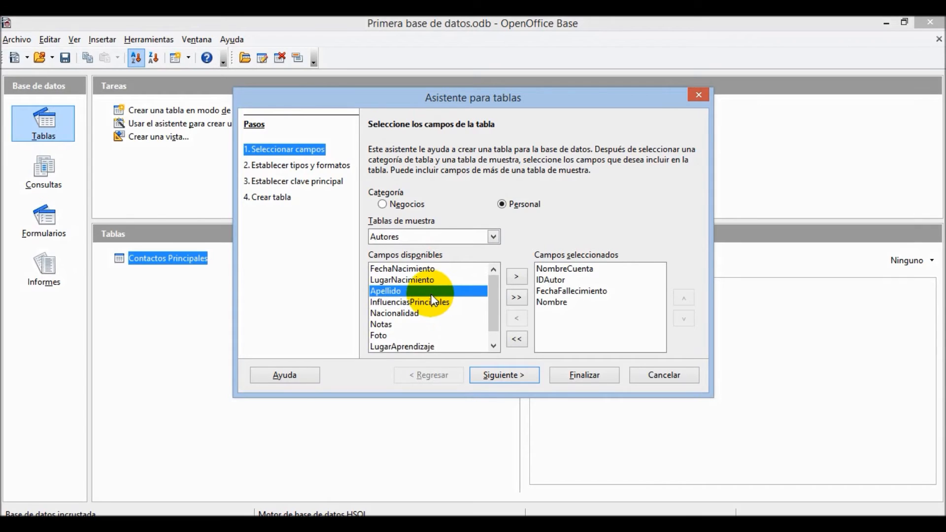
{"action": "double_click", "coordinate": [433, 293]}
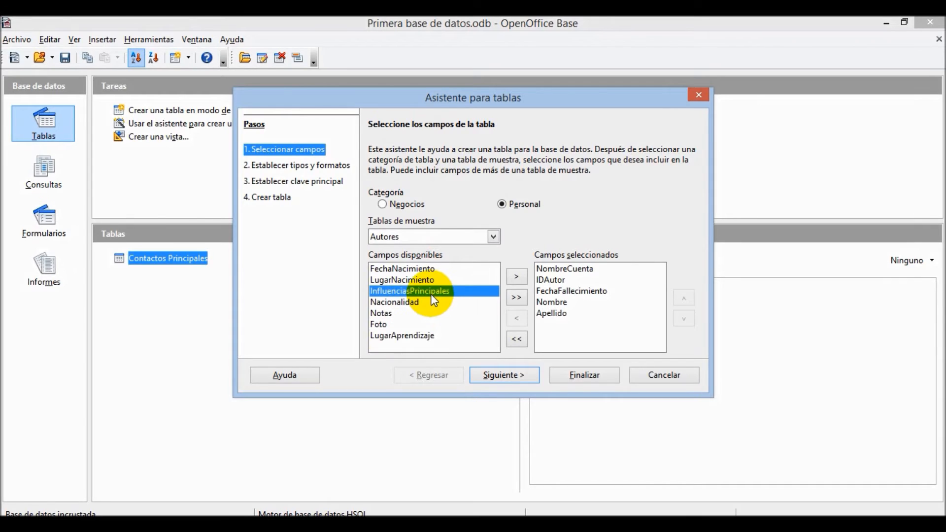
{"action": "left_click", "coordinate": [527, 381]}
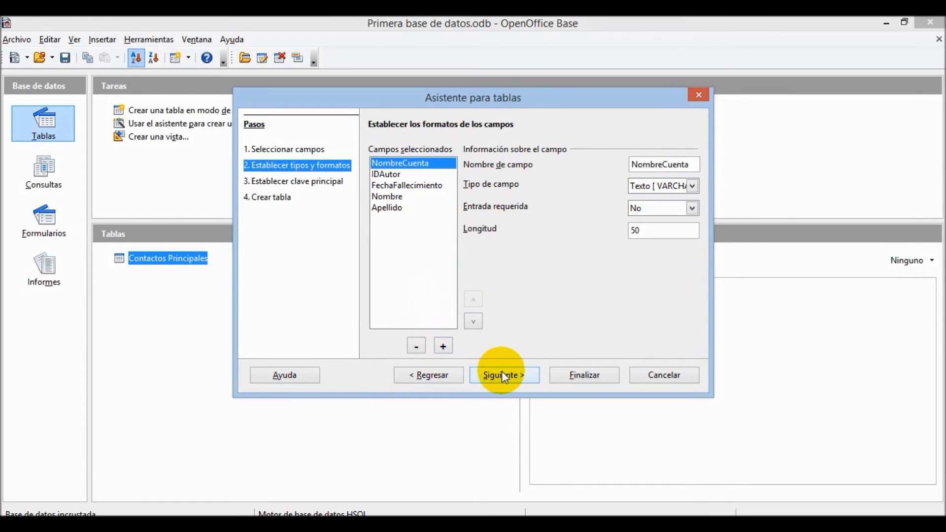
- Move Nombre and Apellido to the top of the field order
{"action": "left_click", "coordinate": [395, 198]}
{"action": "left_click", "coordinate": [474, 299]}
{"action": "left_click", "coordinate": [473, 299]}
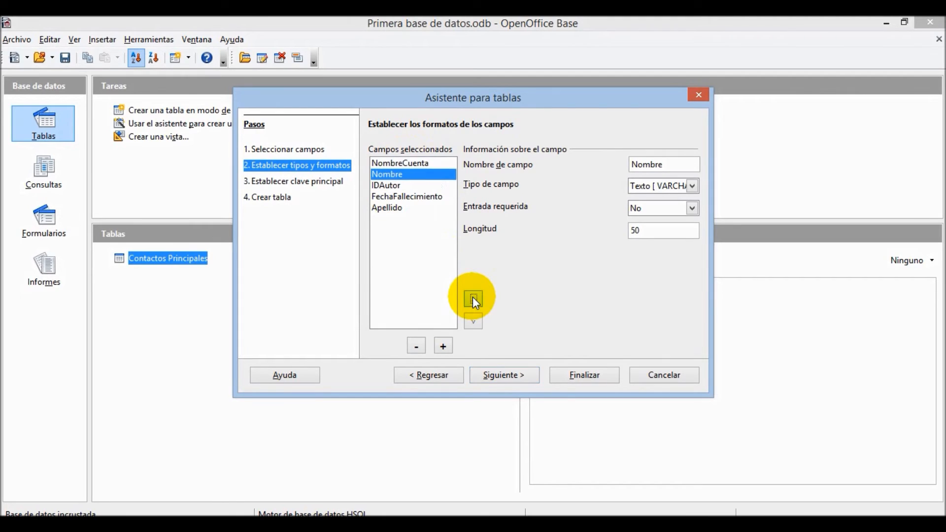
{"action": "left_click", "coordinate": [473, 299]}
{"action": "left_click", "coordinate": [389, 206]}
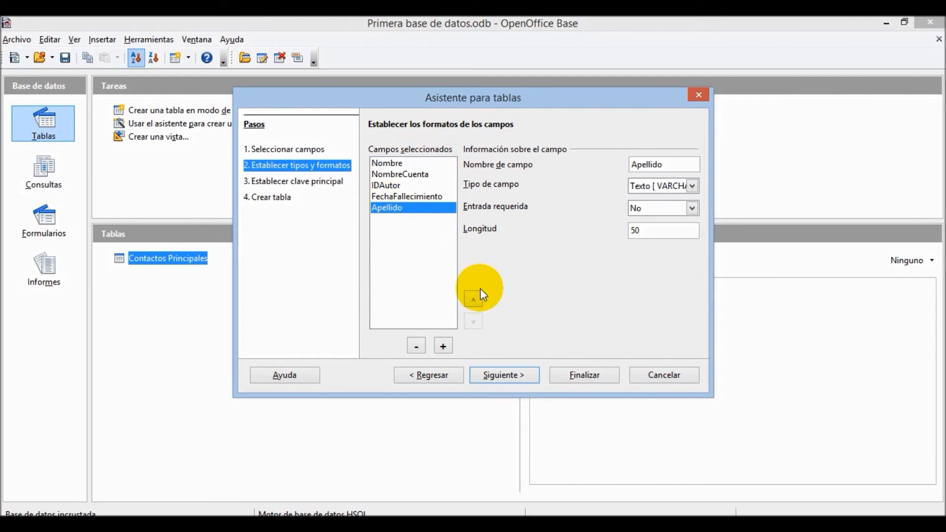
{"action": "left_click", "coordinate": [474, 298]}
{"action": "left_click", "coordinate": [474, 298]}
{"action": "left_click", "coordinate": [474, 299]}
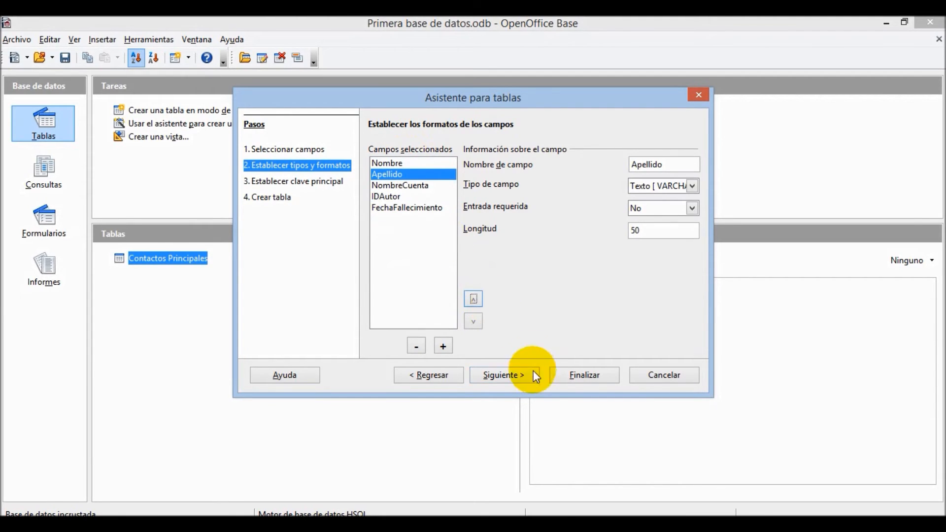
{"action": "left_click", "coordinate": [521, 377]}
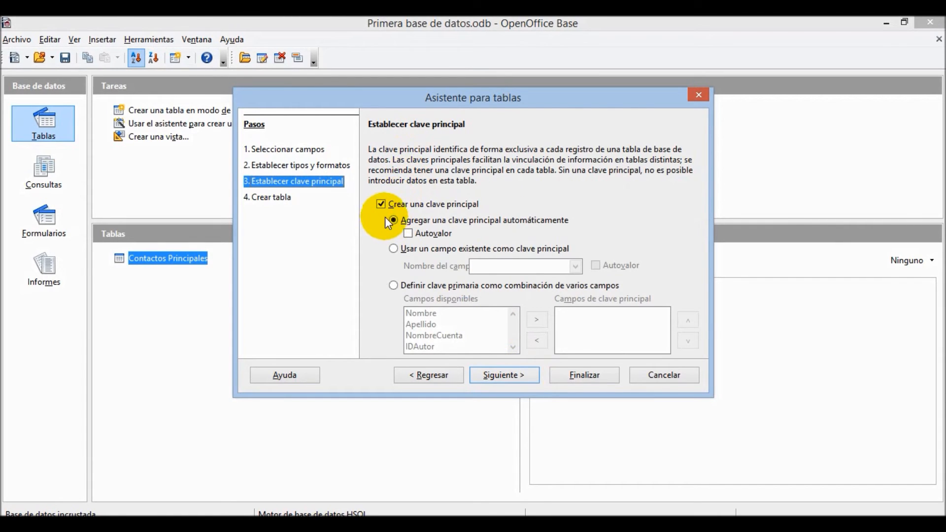
- Make the primary key Autovalor and create Cuentas for immediate data entry
{"action": "left_click", "coordinate": [417, 237]}
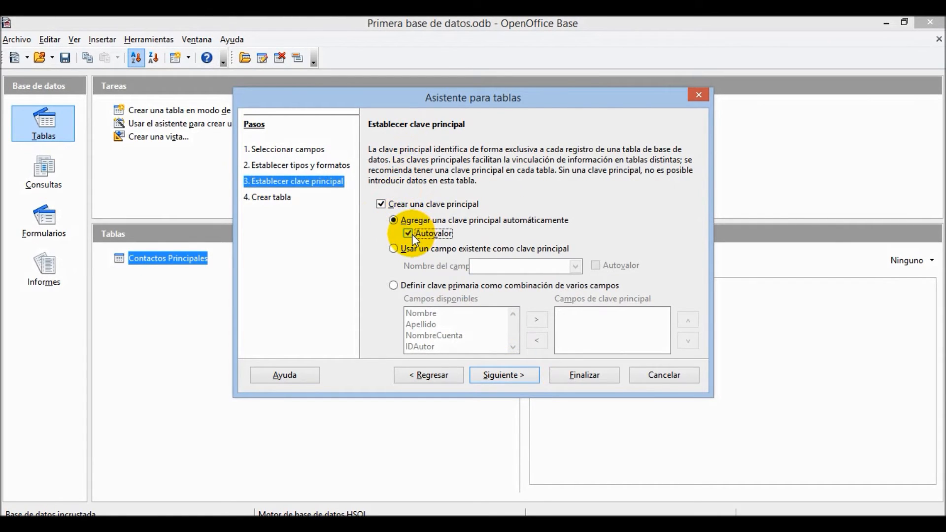
{"action": "left_click", "coordinate": [515, 380]}
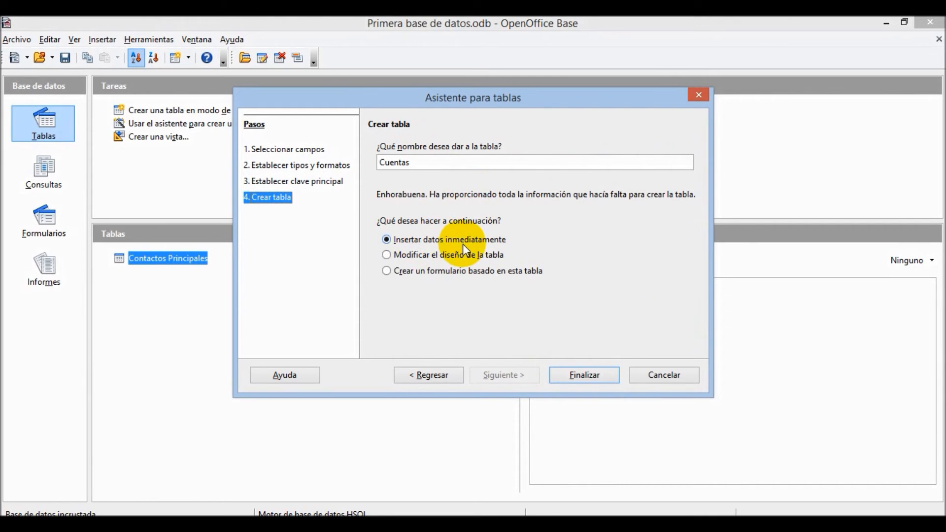
{"action": "left_click", "coordinate": [564, 372]}
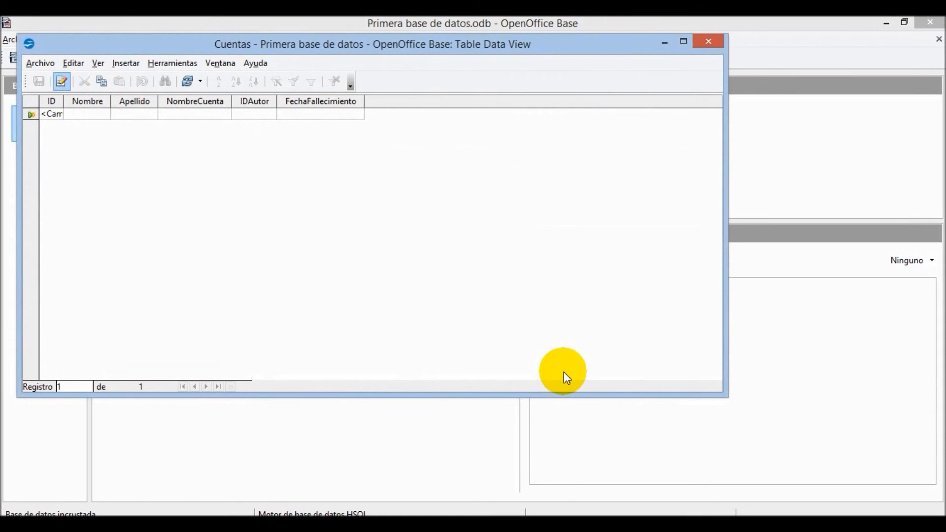
- Enter the first Cuentas record: Nombre 'jj', Apellido 'ddjkj', value 0
{"action": "left_click", "coordinate": [84, 114]}
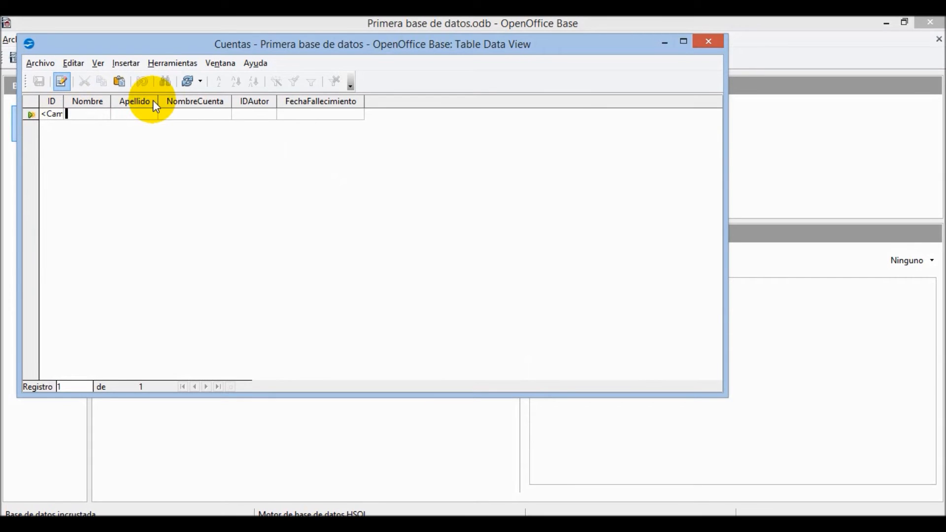
{"action": "type", "text": "jj"}
{"action": "key", "text": "Tab"}
{"action": "type", "text": "dd"}
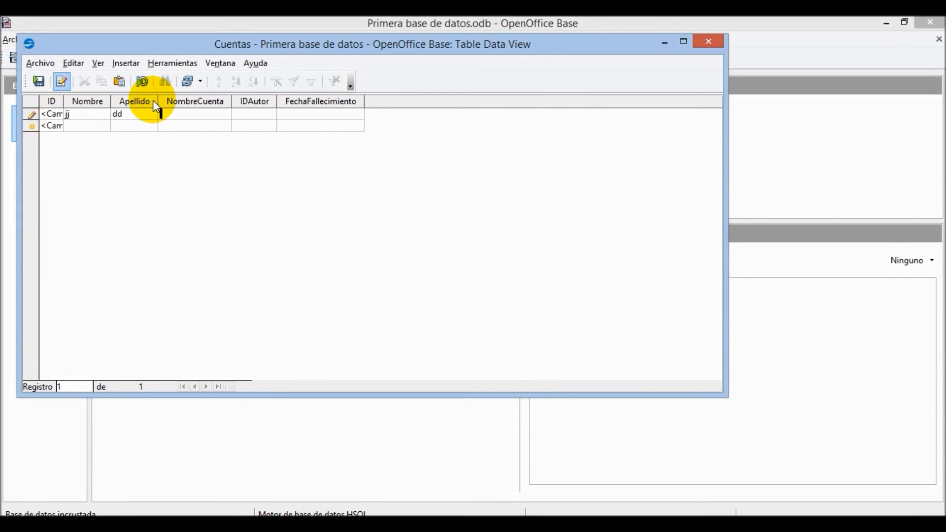
{"action": "type", "text": "jkj"}
{"action": "key", "text": "Tab"}
{"action": "type", "text": "0"}
{"action": "key", "text": "Tab"}
{"action": "key", "text": "Tab"}
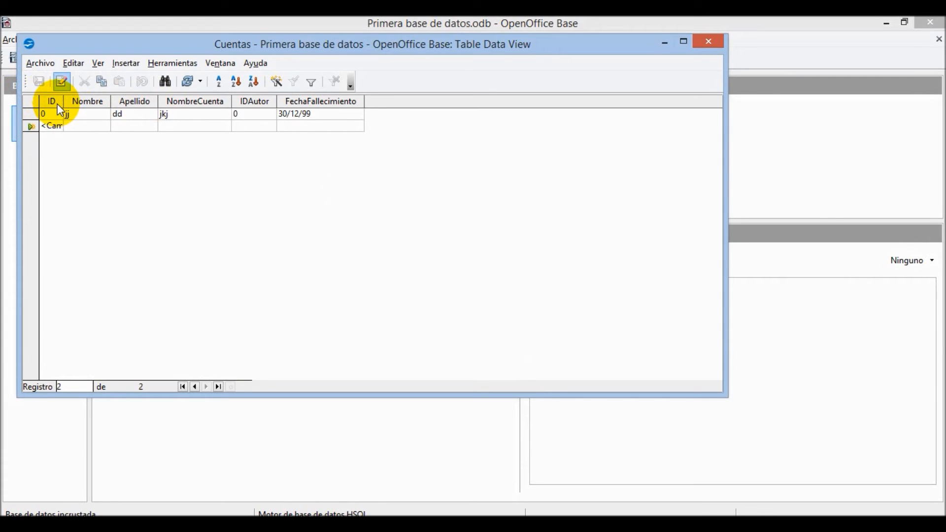
- Enter a second record with 'jkj' in three fields and 0
{"action": "left_click", "coordinate": [73, 124]}
{"action": "type", "text": "jkj"}
{"action": "key", "text": "Tab"}
{"action": "type", "text": "jkj"}
{"action": "key", "text": "Tab"}
{"action": "type", "text": "jkj"}
{"action": "key", "text": "Tab"}
{"action": "type", "text": "0"}
{"action": "key", "text": "Tab"}
- Enter a third record ('jkjk', 'jkj', 0, 0) and begin the next with 'jkj'
{"action": "type", "text": "0"}
{"action": "key", "text": "Tab"}
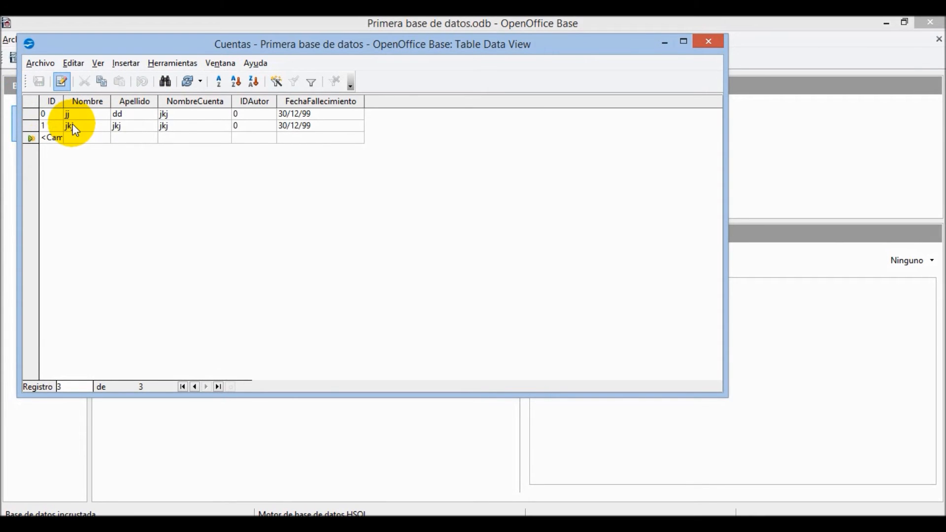
{"action": "type", "text": "jkjk"}
{"action": "key", "text": "Tab"}
{"action": "type", "text": "jkj"}
{"action": "key", "text": "Tab"}
{"action": "key", "text": "Tab"}
{"action": "type", "text": "0"}
{"action": "key", "text": "Tab"}
{"action": "type", "text": "0"}
{"action": "key", "text": "Tab"}
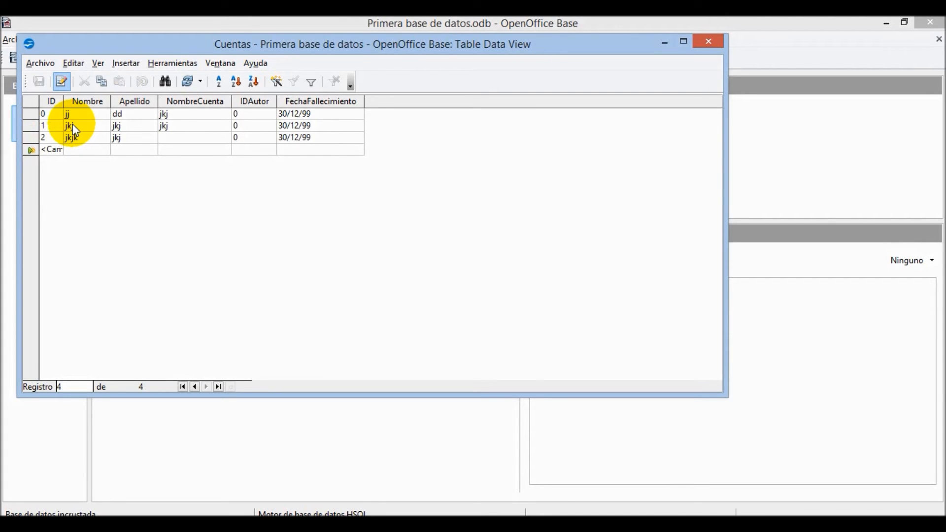
{"action": "type", "text": "jkj"}
{"action": "key", "text": "Tab"}
{"action": "type", "text": "jkj"}
{"action": "key", "text": "Tab"}
{"action": "key", "text": "Tab"}
{"action": "key", "text": "Tab"}
{"action": "key", "text": "Tab"}
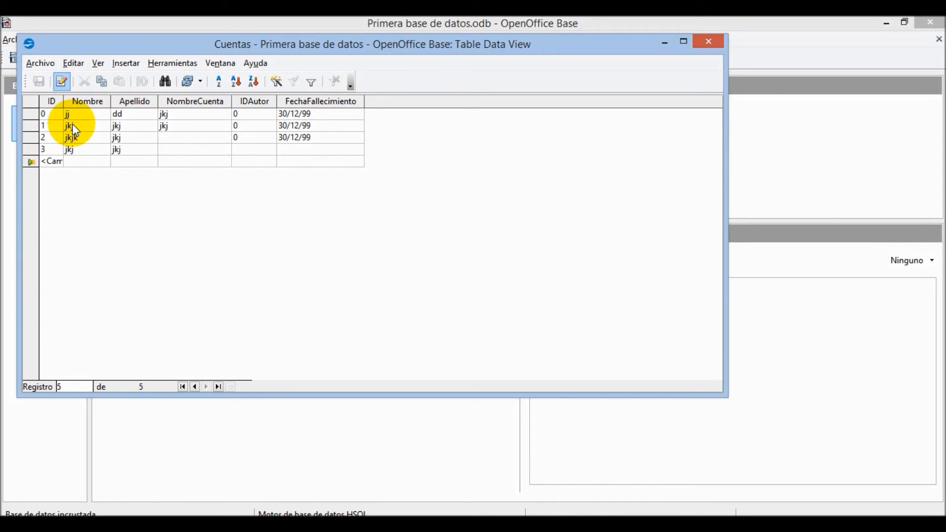
- Add the remaining sparse records with 'j' and 0 values, then close Cuentas
{"action": "left_click", "coordinate": [130, 163]}
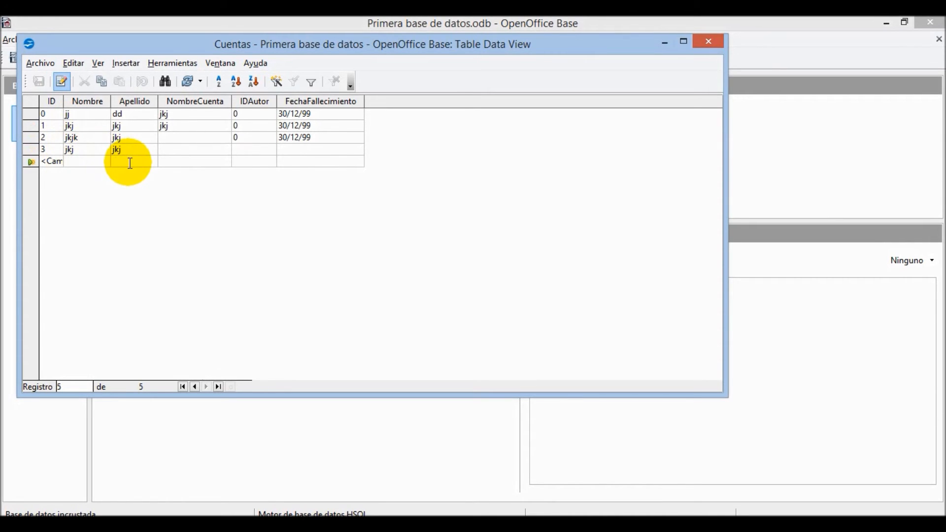
{"action": "type", "text": "j"}
{"action": "key", "text": "Tab"}
{"action": "key", "text": "Tab"}
{"action": "key", "text": "Tab"}
{"action": "key", "text": "Tab"}
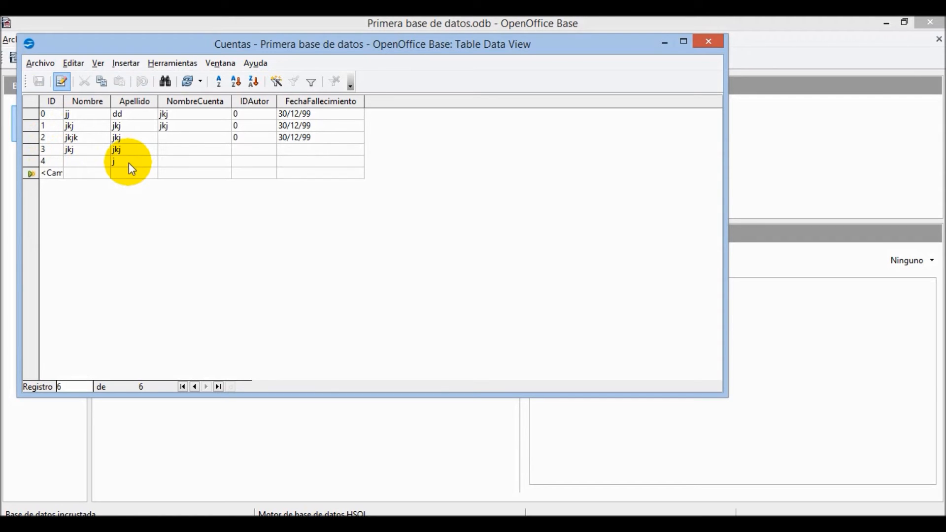
{"action": "type", "text": "j"}
{"action": "key", "text": "Tab"}
{"action": "key", "text": "Tab"}
{"action": "key", "text": "Tab"}
{"action": "key", "text": "Tab"}
{"action": "key", "text": "Tab"}
{"action": "key", "text": "Tab"}
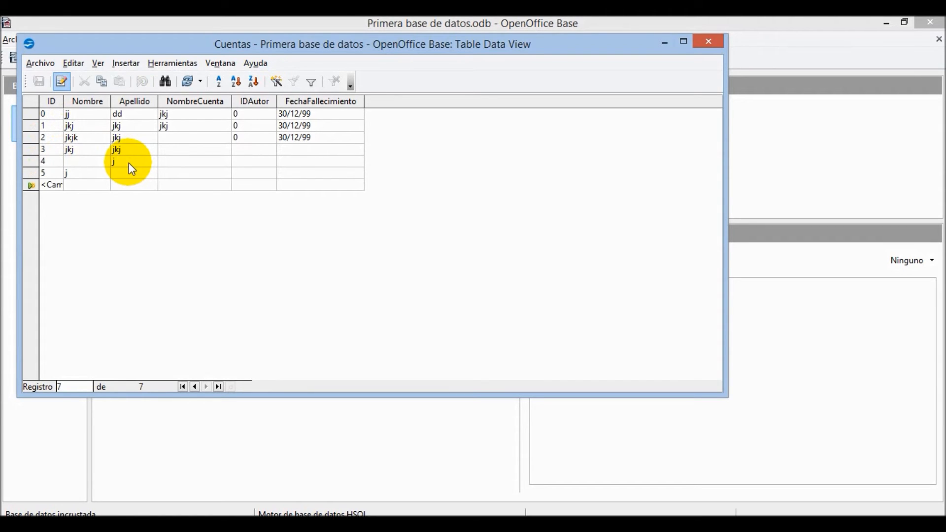
{"action": "key", "text": "Tab"}
{"action": "type", "text": "j"}
{"action": "key", "text": "Tab"}
{"action": "key", "text": "Tab"}
{"action": "key", "text": "Tab"}
{"action": "key", "text": "Tab"}
{"action": "key", "text": "Tab"}
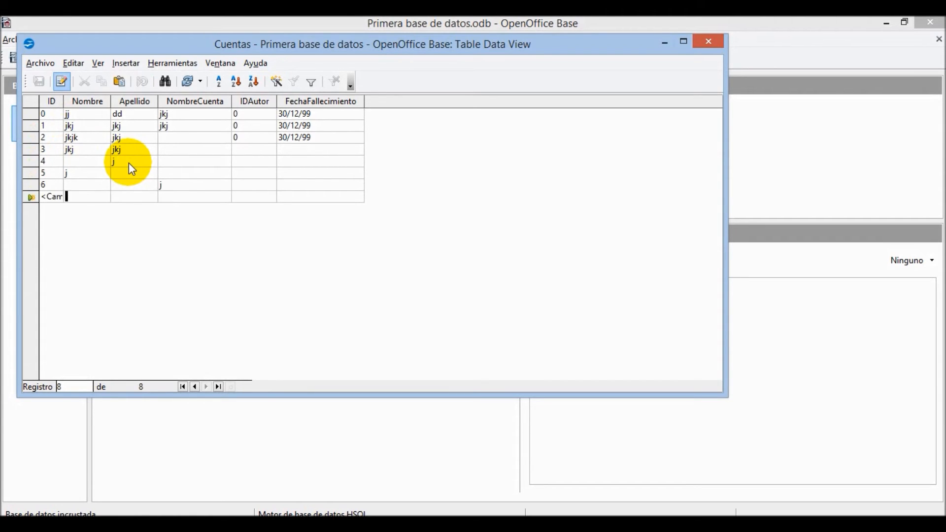
{"action": "key", "text": "Tab"}
{"action": "type", "text": "0"}
{"action": "key", "text": "Tab"}
{"action": "key", "text": "Tab"}
{"action": "key", "text": "Tab"}
{"action": "key", "text": "Tab"}
{"action": "key", "text": "Tab"}
{"action": "key", "text": "Tab"}
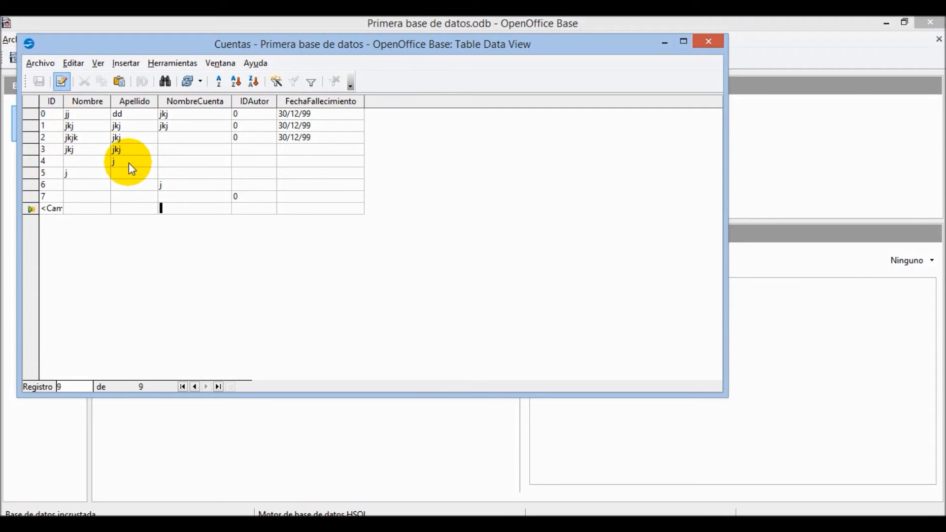
{"action": "type", "text": "0"}
{"action": "key", "text": "Tab"}
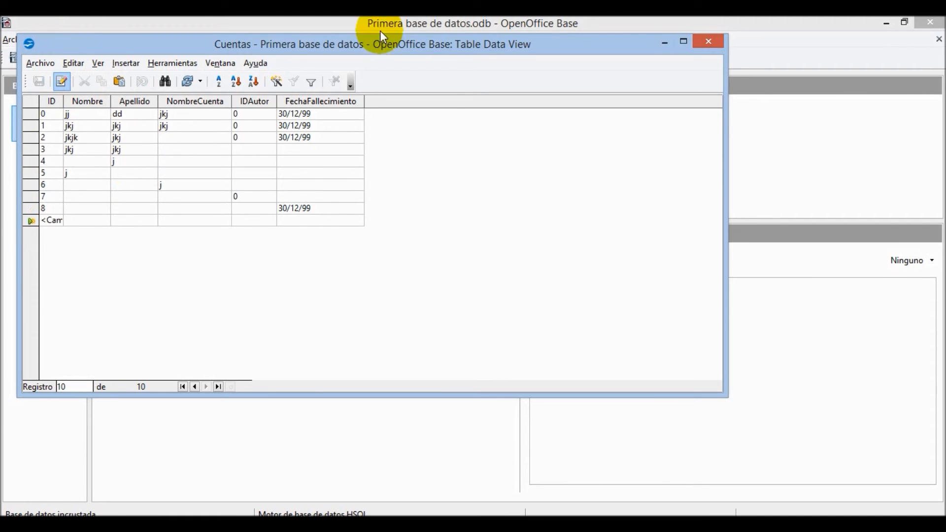
{"action": "left_click", "coordinate": [709, 43]}
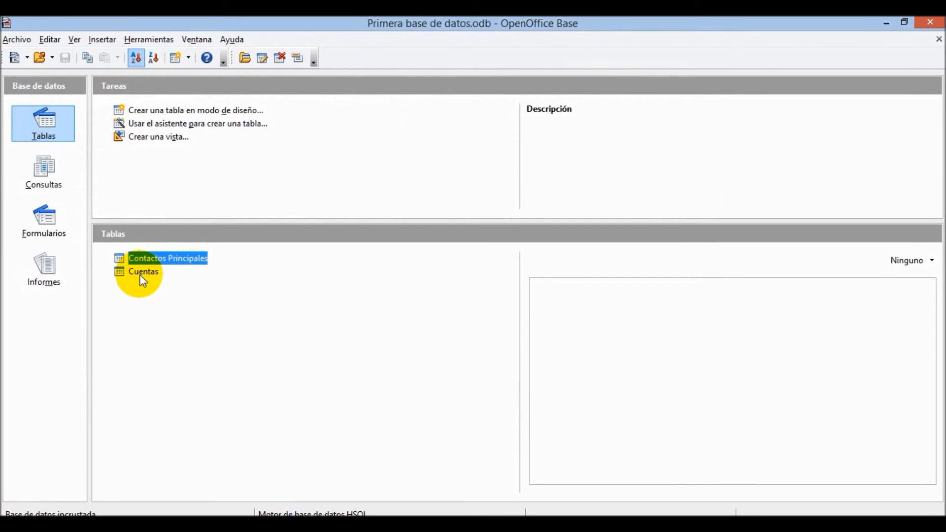
- Start a new view design based on Contactos Principales
{"action": "left_click", "coordinate": [154, 138]}
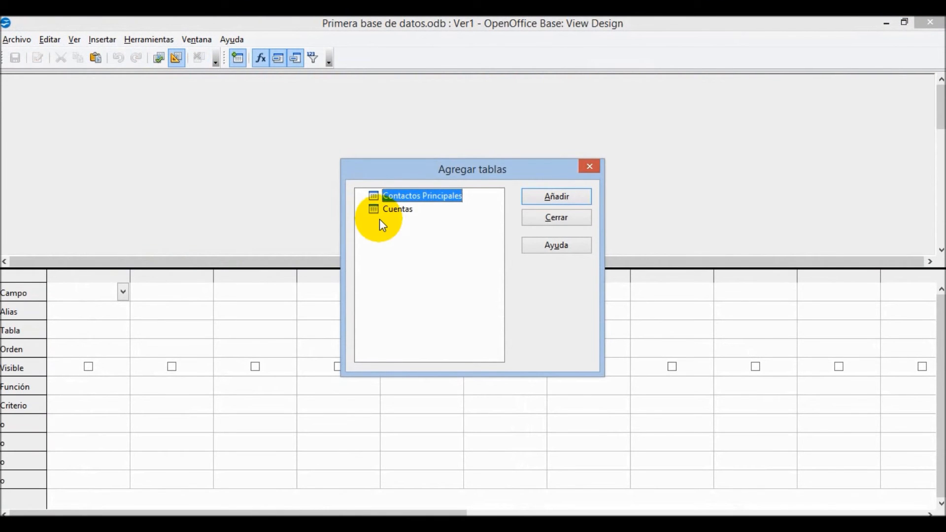
{"action": "left_click", "coordinate": [541, 202]}
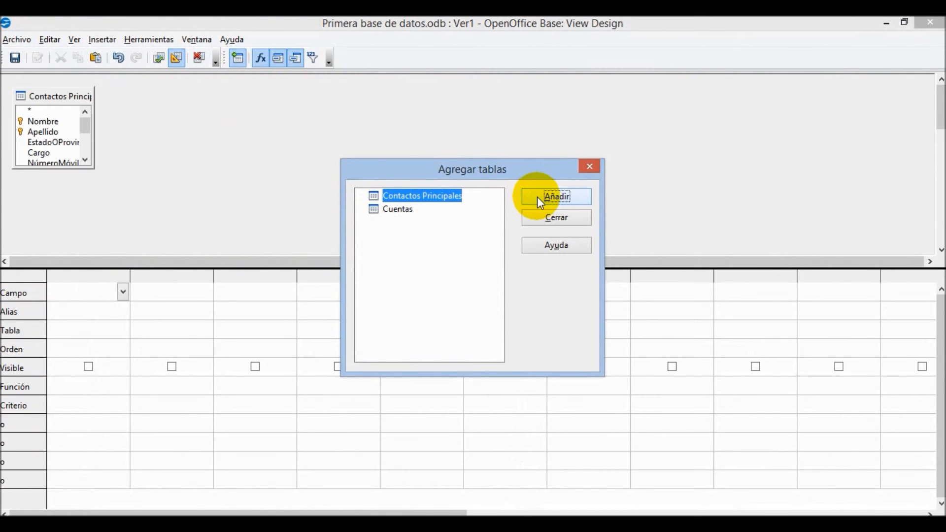
{"action": "left_click", "coordinate": [548, 221]}
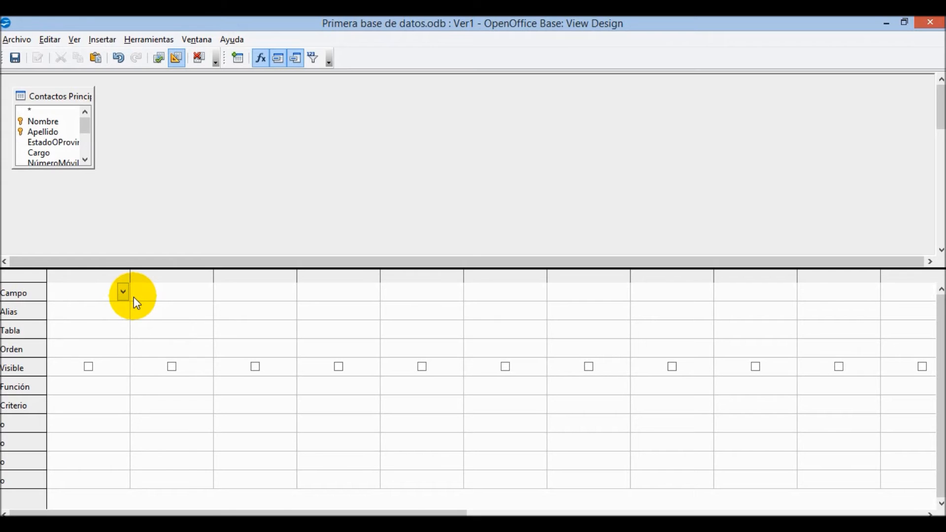
- Add Nombre and Apellido from Contactos Principales as query fields
{"action": "double_click", "coordinate": [42, 123]}
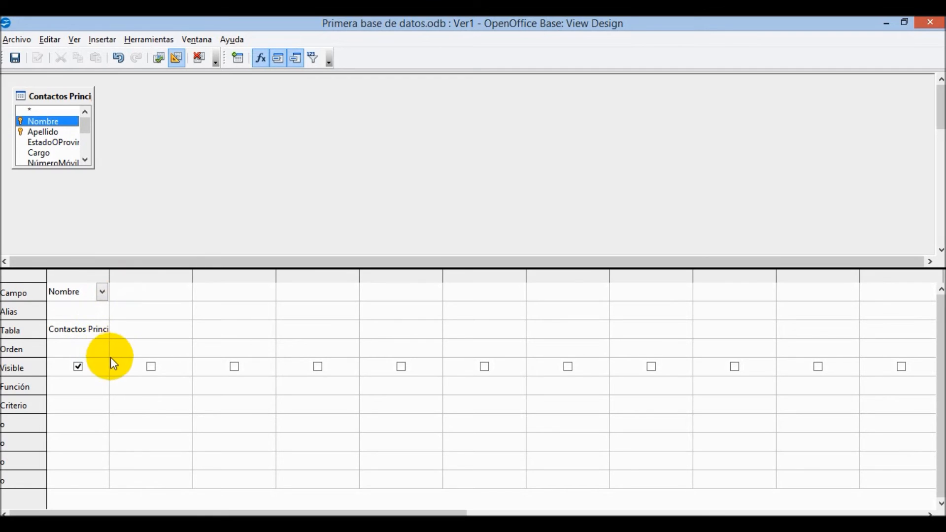
{"action": "left_click", "coordinate": [152, 368]}
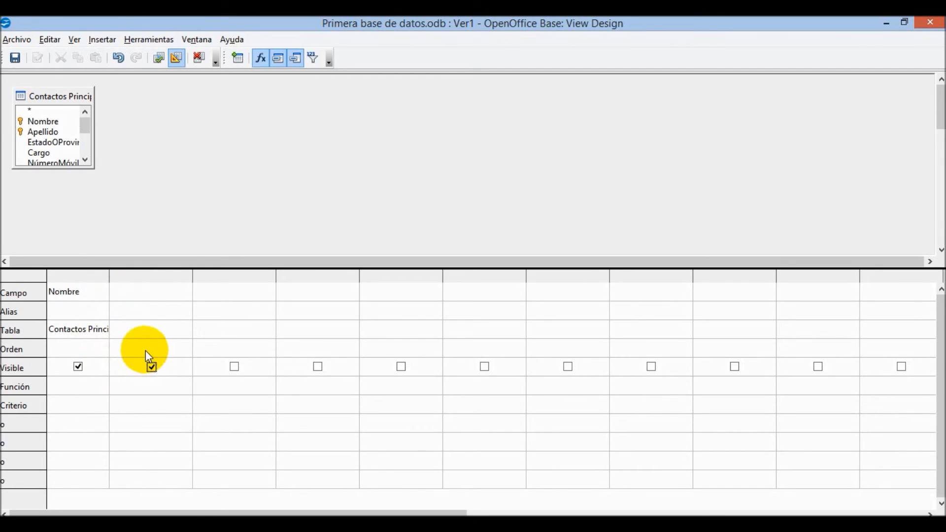
{"action": "double_click", "coordinate": [52, 132]}
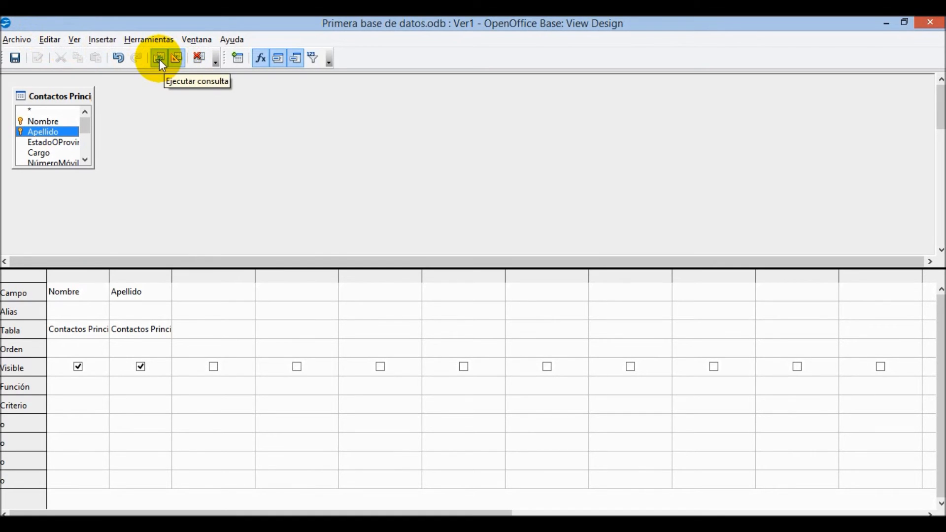
{"action": "left_click", "coordinate": [19, 40]}
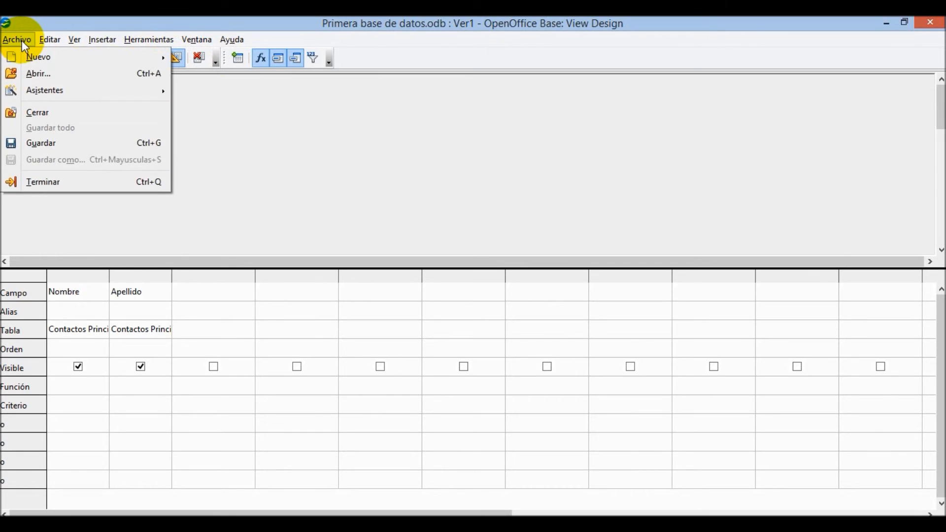
{"action": "mouse_move", "coordinate": [48, 42]}
{"action": "mouse_move", "coordinate": [99, 40]}
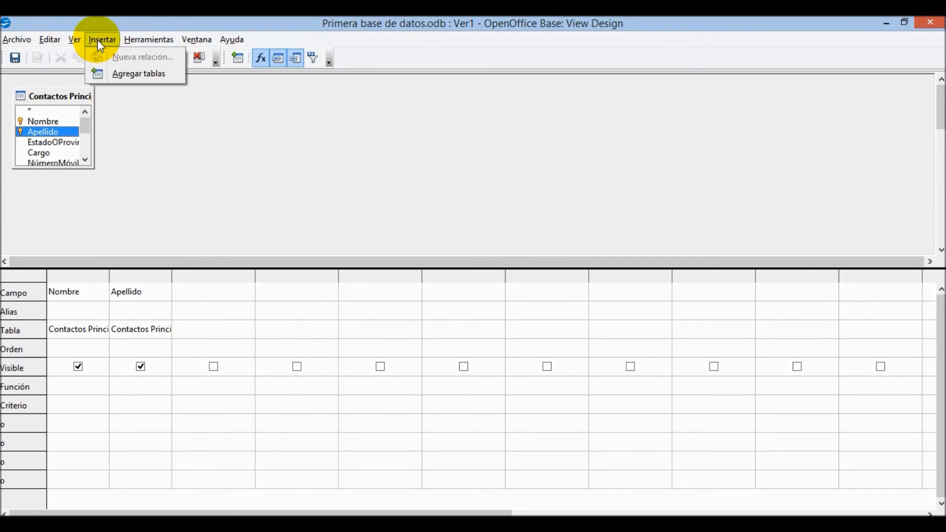
- Add the Cuentas table to the query design via Agregar tablas
{"action": "left_click", "coordinate": [118, 72]}
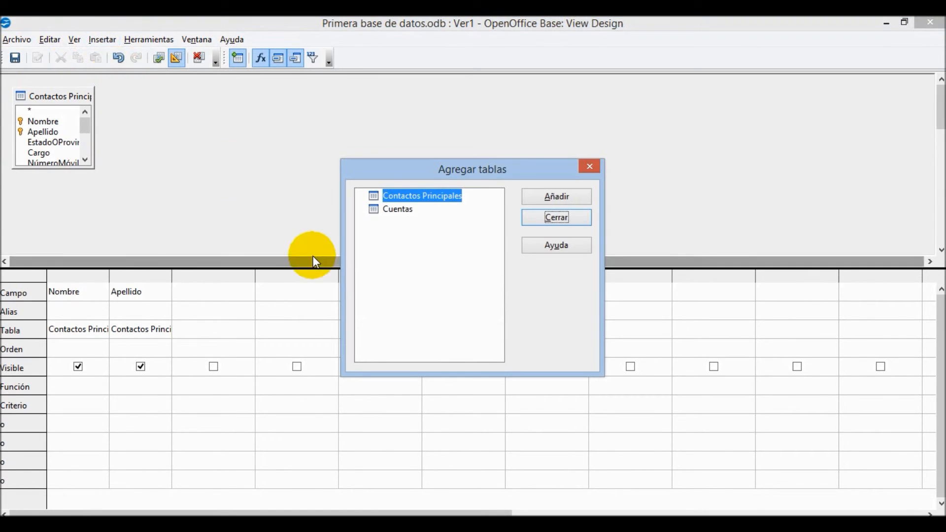
{"action": "left_click", "coordinate": [391, 211]}
{"action": "double_click", "coordinate": [391, 213]}
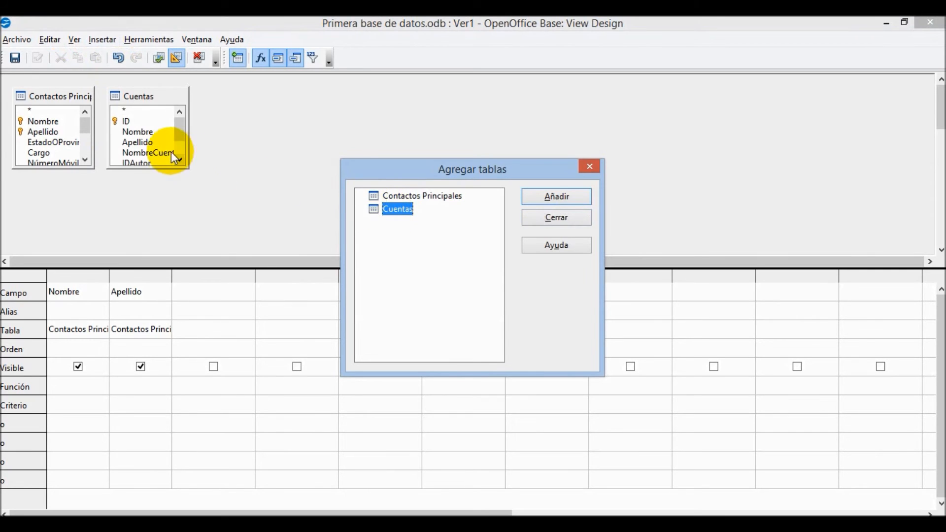
- Add NombreCuenta, FechaFallecimiento and Cargo as fields, then view the query as SQL
{"action": "left_click", "coordinate": [146, 154]}
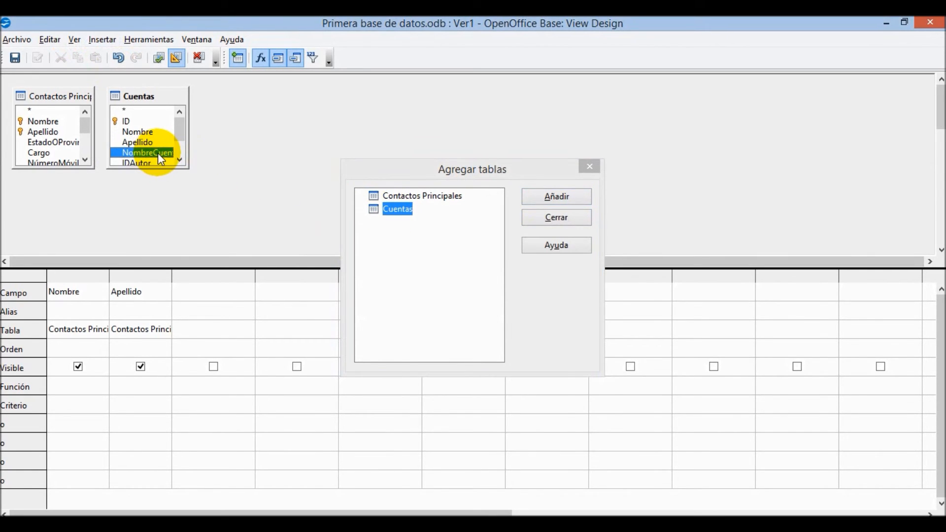
{"action": "double_click", "coordinate": [158, 153]}
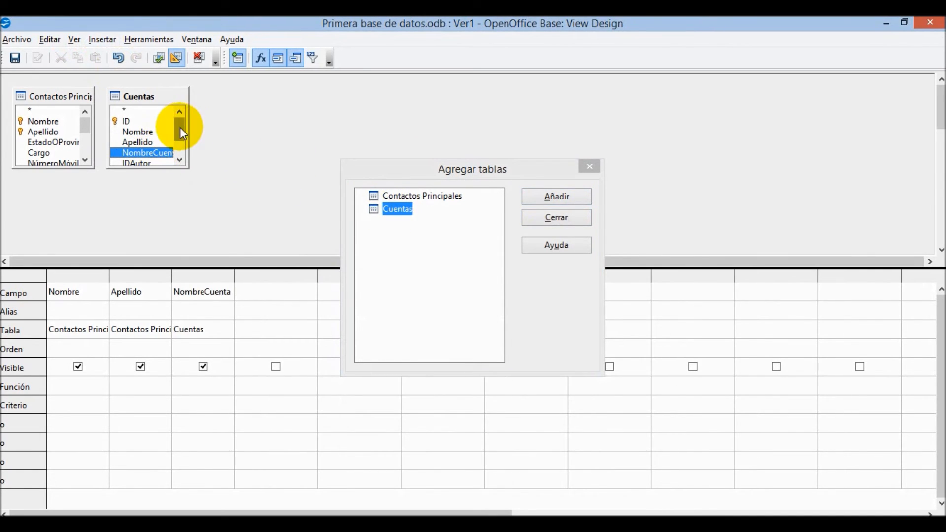
{"action": "left_click_drag", "start_coordinate": [179, 131], "coordinate": [180, 151]}
{"action": "double_click", "coordinate": [158, 153]}
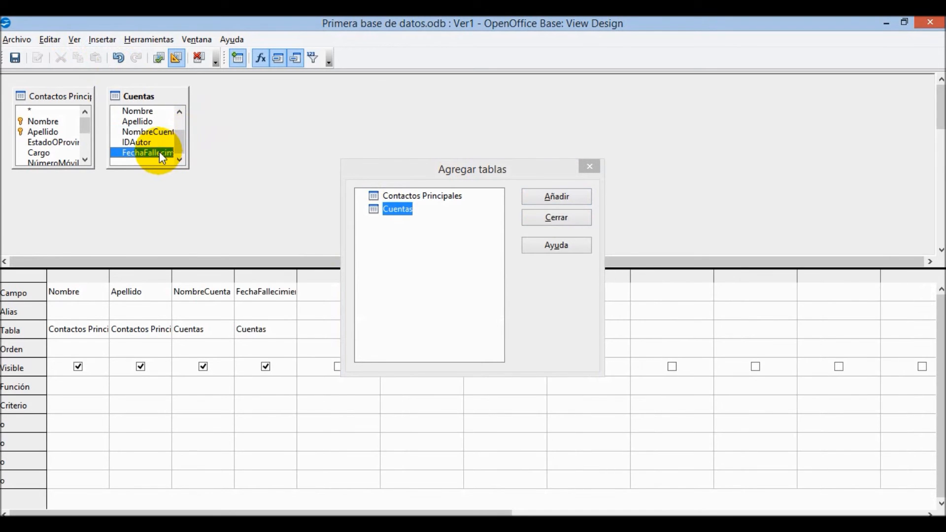
{"action": "left_click", "coordinate": [49, 153]}
{"action": "double_click", "coordinate": [49, 154]}
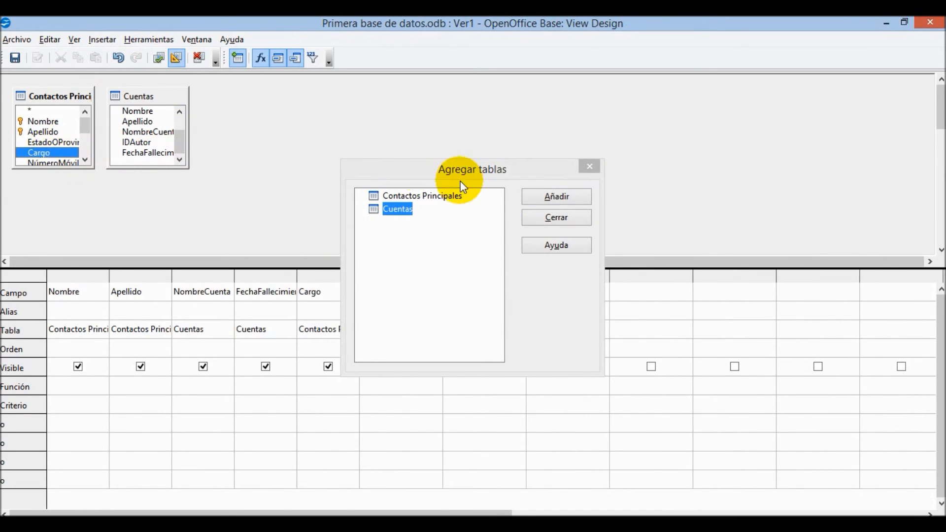
{"action": "left_click", "coordinate": [541, 224]}
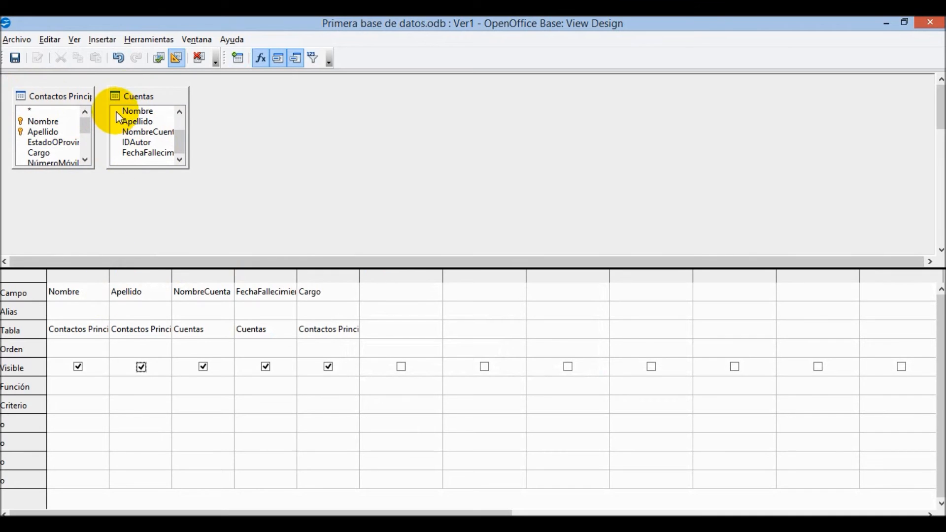
{"action": "left_click", "coordinate": [176, 57]}
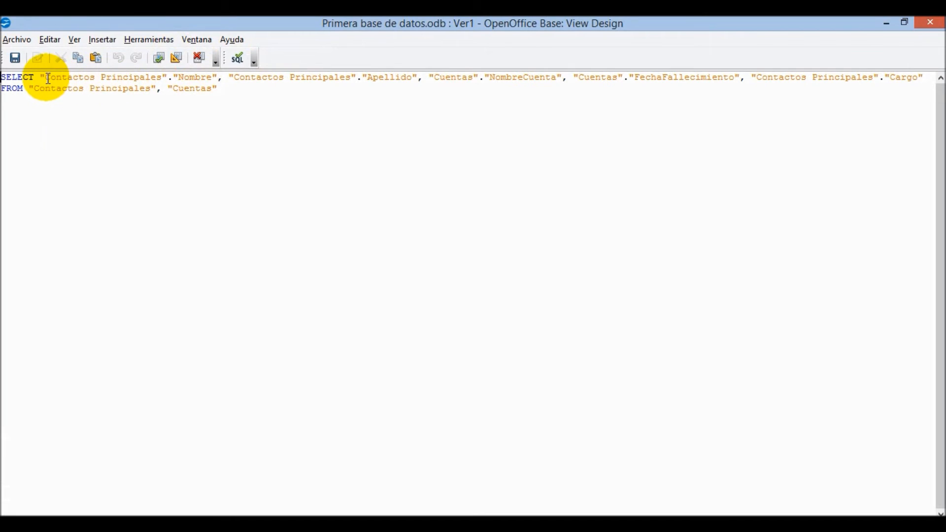
- Toggle between design and SQL views, and switch Run SQL directly on and off
{"action": "left_click", "coordinate": [181, 61]}
{"action": "left_click", "coordinate": [181, 61]}
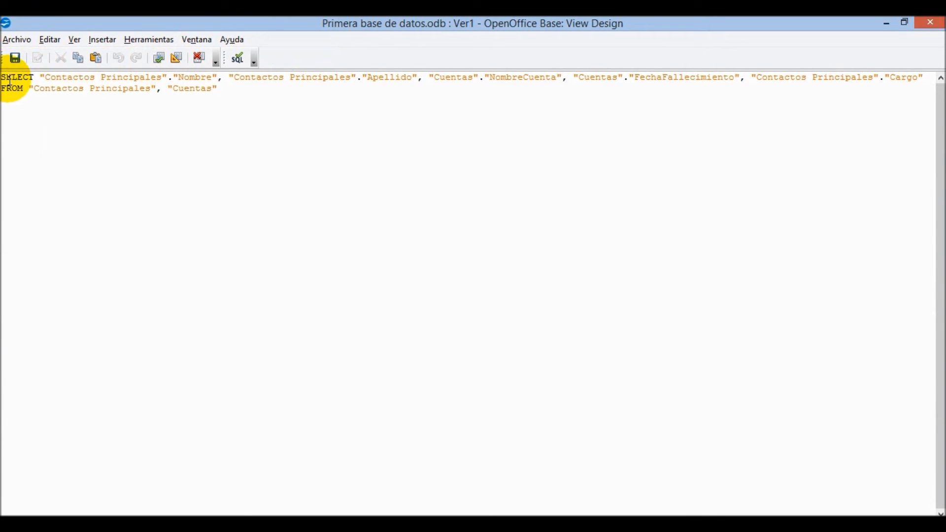
{"action": "left_click", "coordinate": [255, 60]}
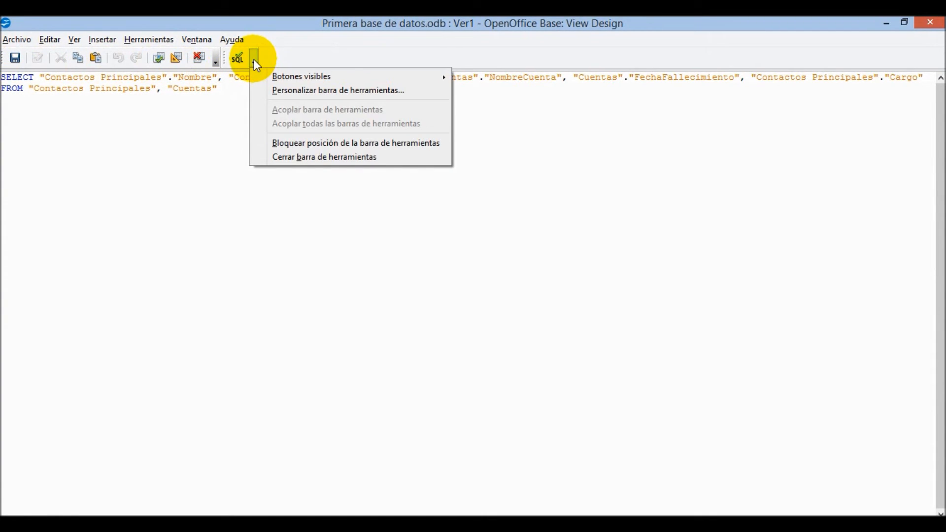
{"action": "left_click", "coordinate": [255, 61]}
{"action": "left_click", "coordinate": [239, 60]}
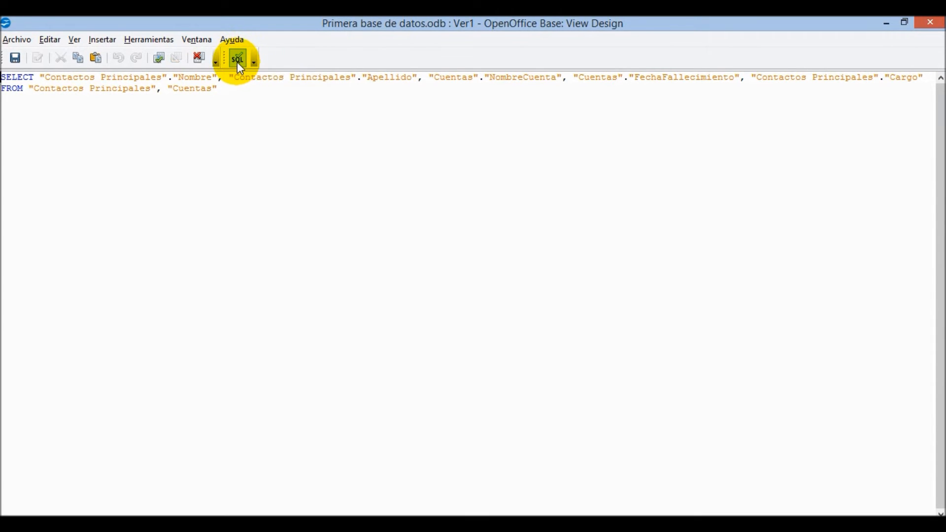
{"action": "left_click", "coordinate": [238, 62]}
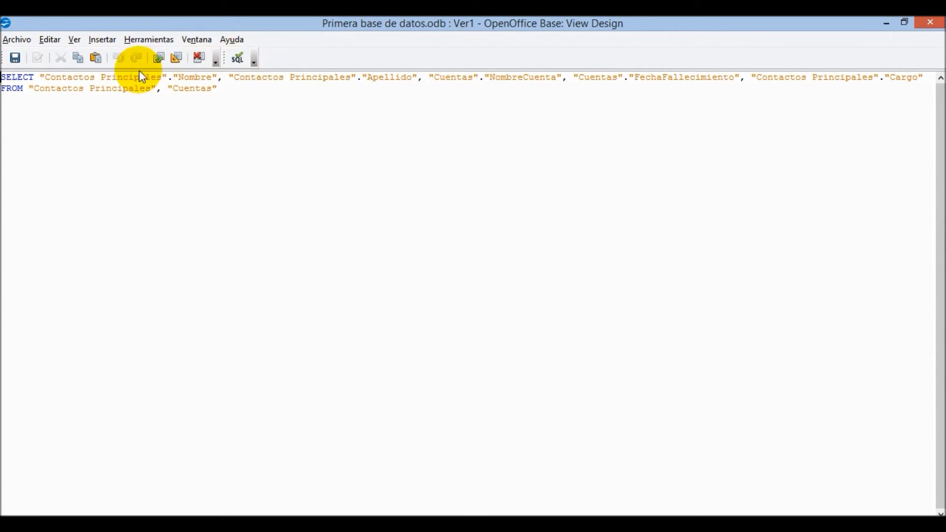
{"action": "left_click", "coordinate": [30, 78]}
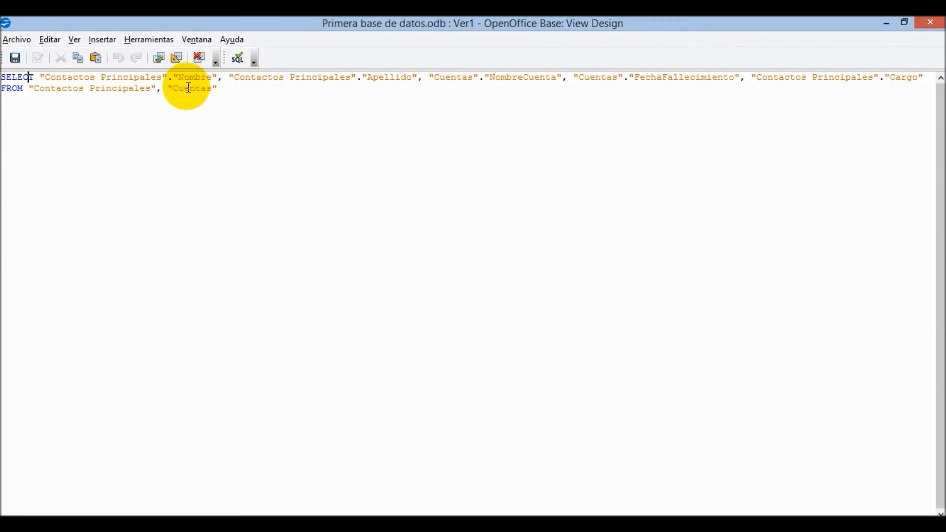
- Return to the graphical design view listing the five chosen Contactos Principales and Cuentas fields
{"action": "left_click", "coordinate": [73, 39]}
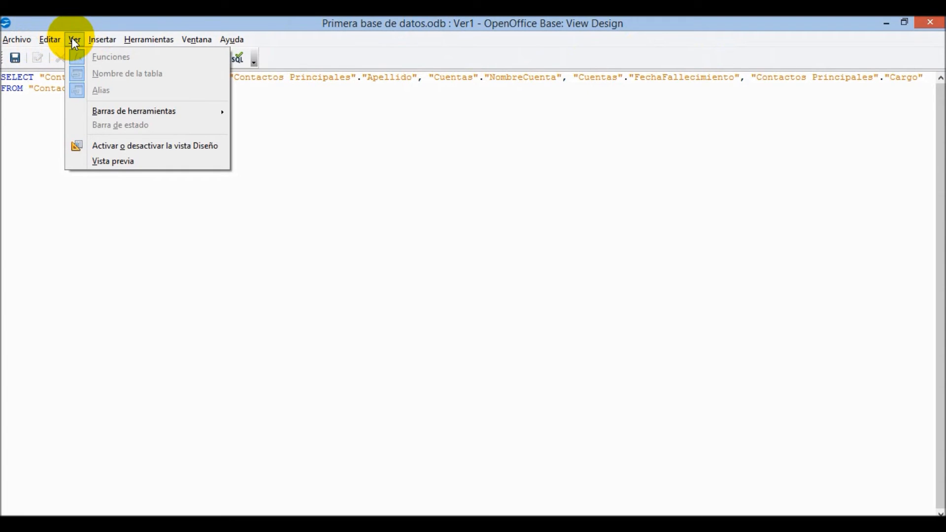
{"action": "left_click", "coordinate": [162, 28]}
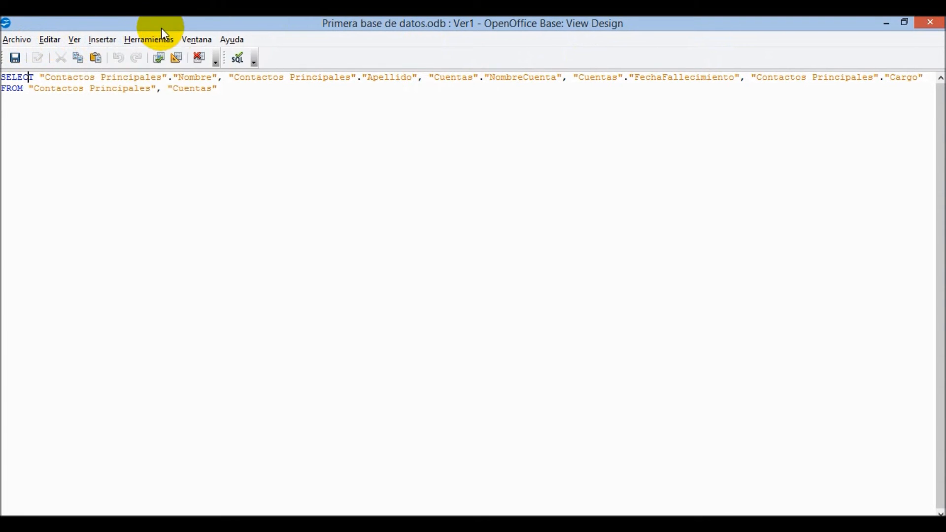
{"action": "left_click", "coordinate": [177, 59]}
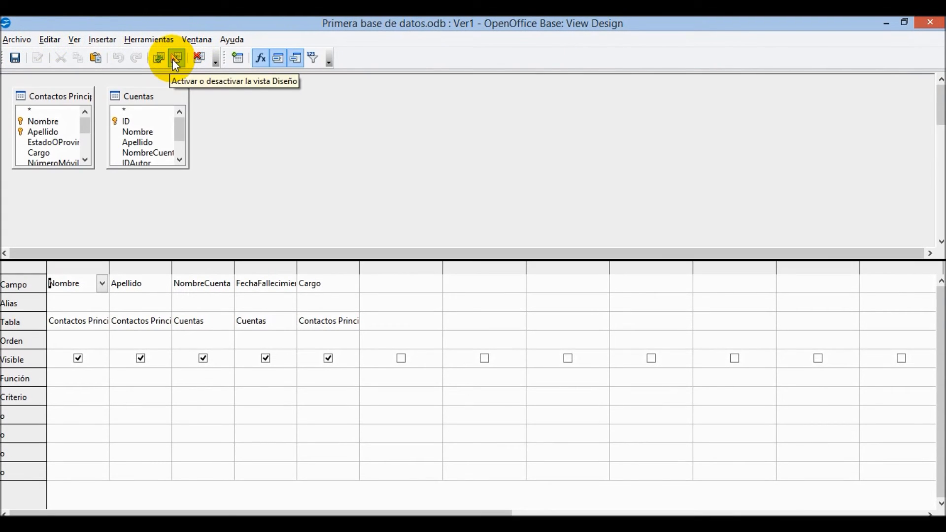
- Turn on Vista previa to show 40 rows of Nombre, Apellido, NombreCuenta, FechaFallecimiento and Cargo
{"action": "left_click", "coordinate": [215, 62]}
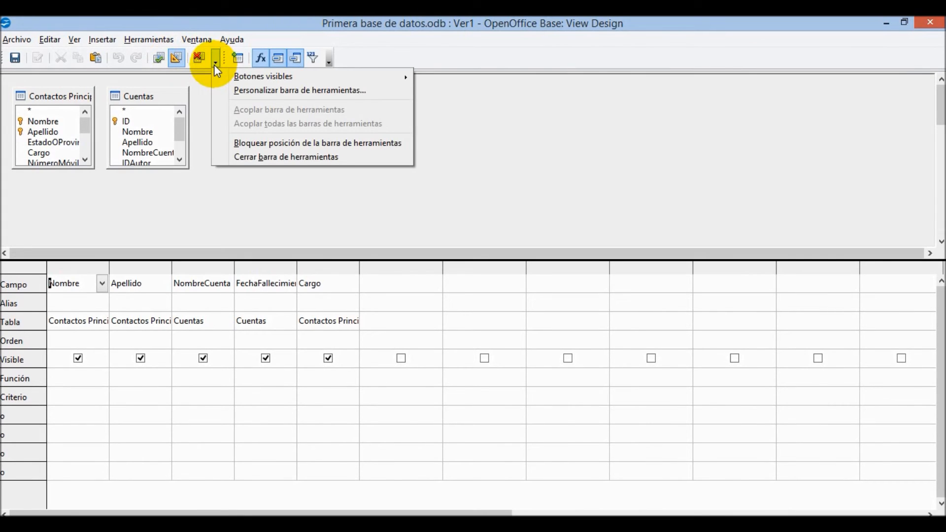
{"action": "left_click", "coordinate": [284, 47]}
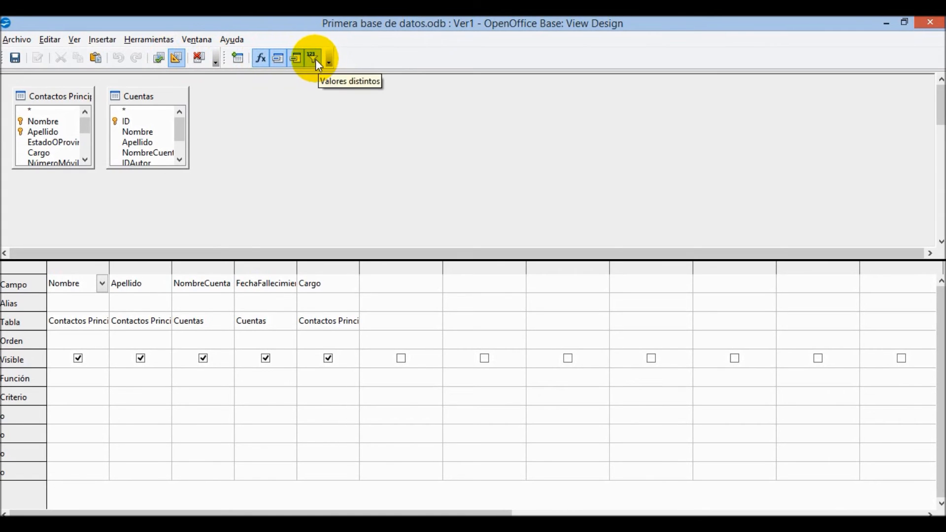
{"action": "left_click", "coordinate": [69, 39]}
{"action": "mouse_move", "coordinate": [135, 41]}
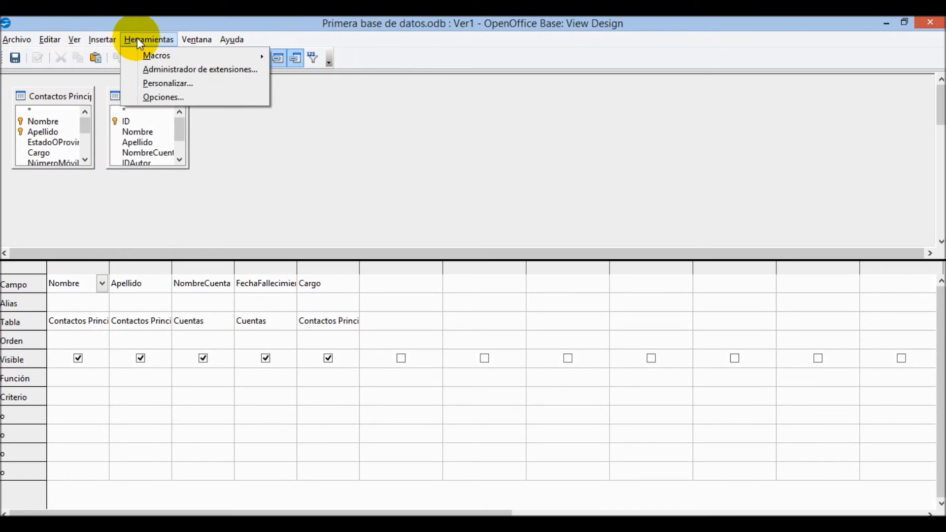
{"action": "mouse_move", "coordinate": [74, 41]}
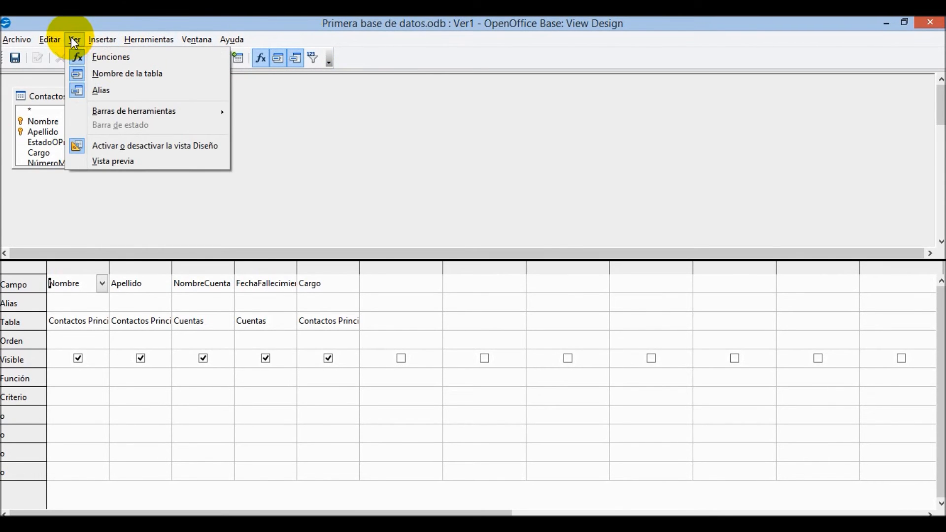
{"action": "left_click", "coordinate": [122, 162]}
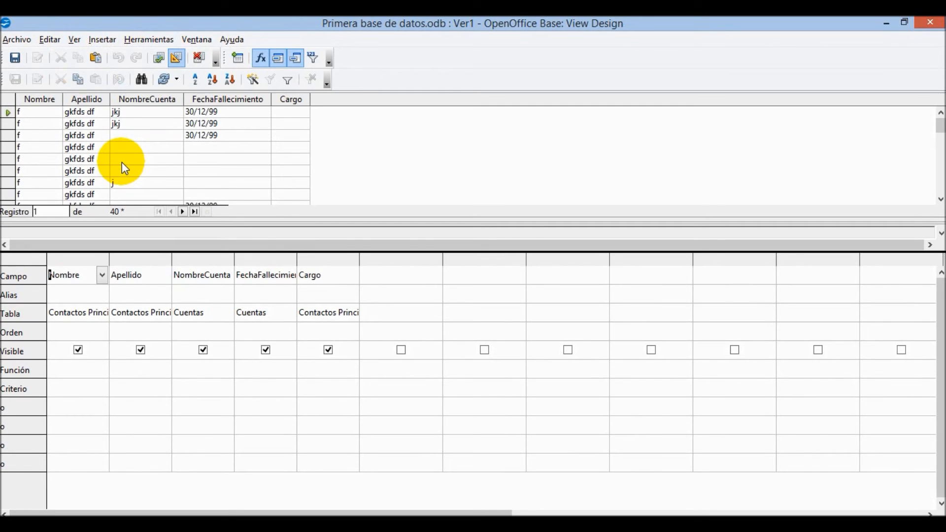
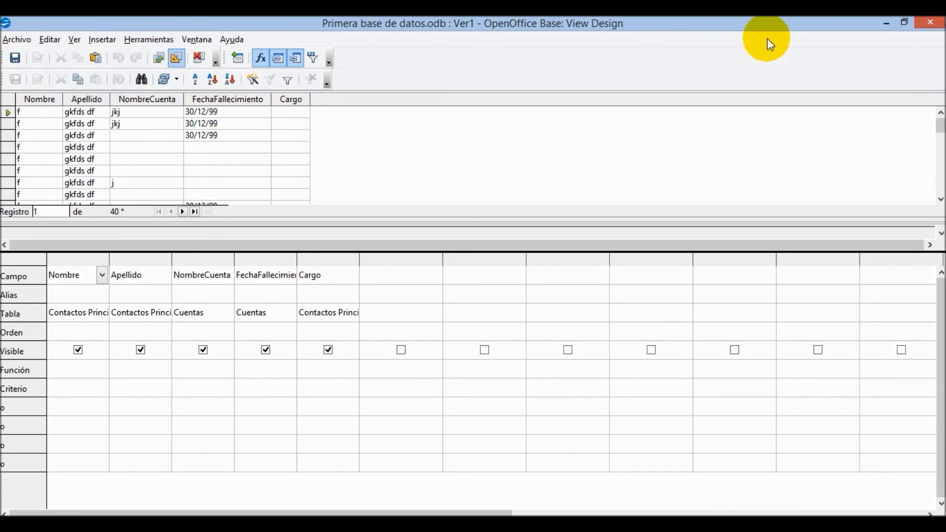
- Toggle to SQL view and back, rerun the view's query, and dismiss the Insert menu
{"action": "mouse_move", "coordinate": [941, 136]}
{"action": "left_mouse_down"}
{"action": "mouse_move", "coordinate": [939, 169]}
{"action": "mouse_move", "coordinate": [939, 123]}
{"action": "left_mouse_up"}
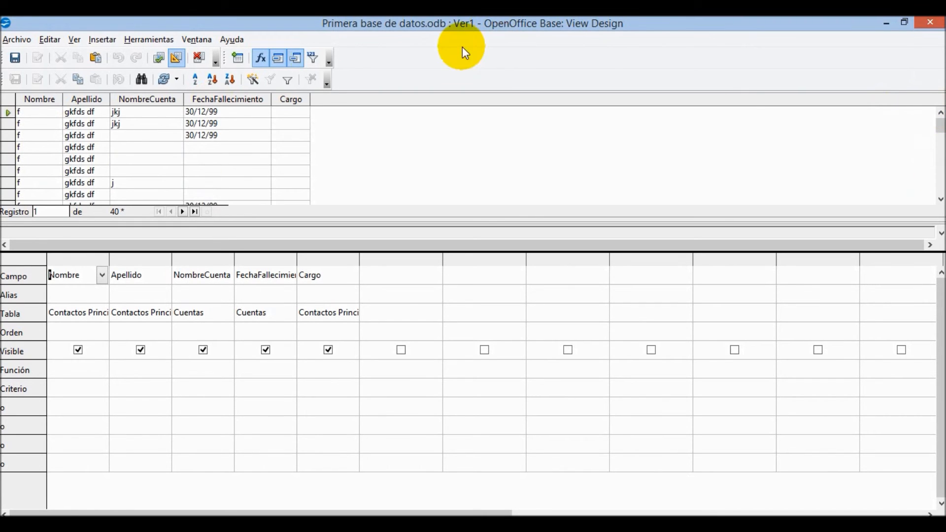
{"action": "left_click", "coordinate": [175, 55]}
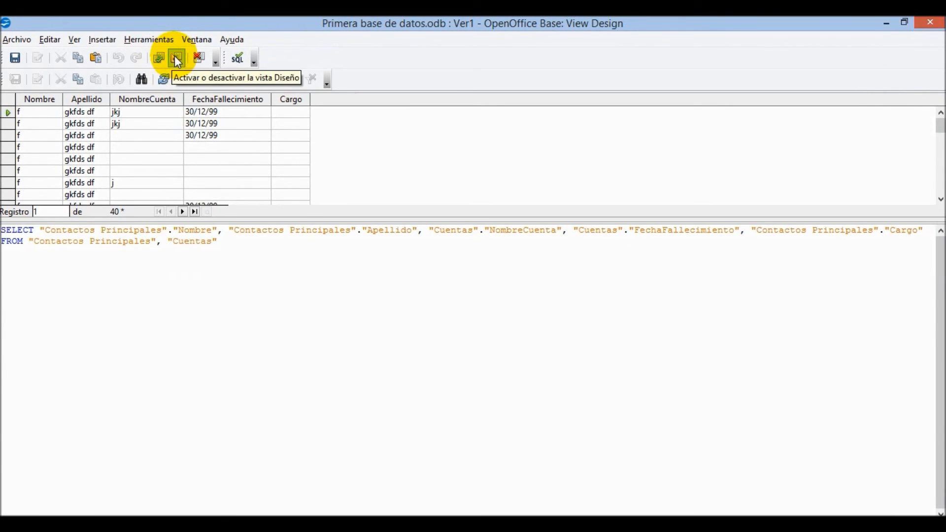
{"action": "left_click", "coordinate": [175, 55]}
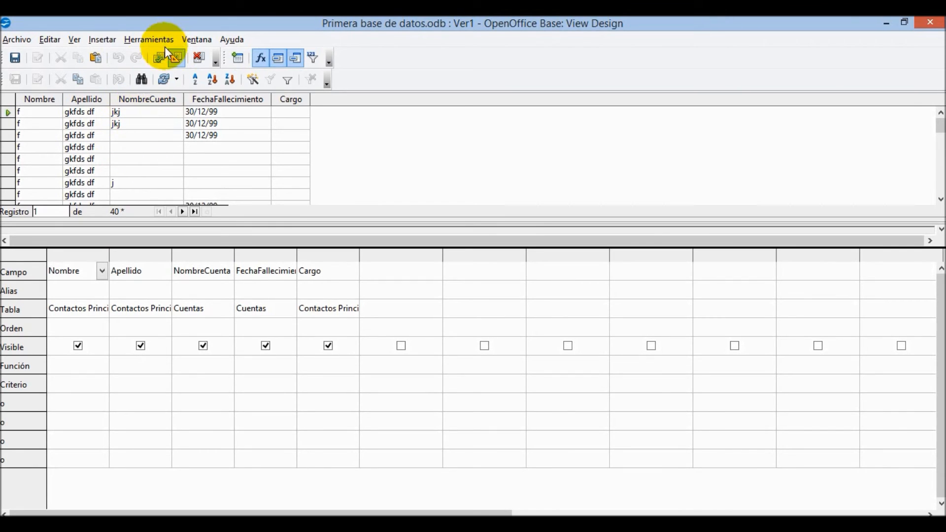
{"action": "left_click", "coordinate": [158, 60]}
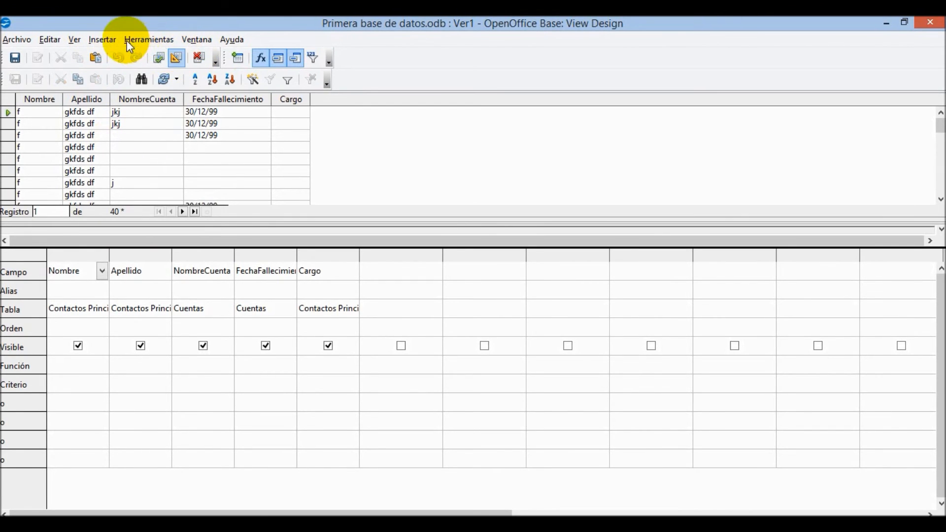
{"action": "left_click", "coordinate": [101, 38]}
{"action": "mouse_move", "coordinate": [72, 38]}
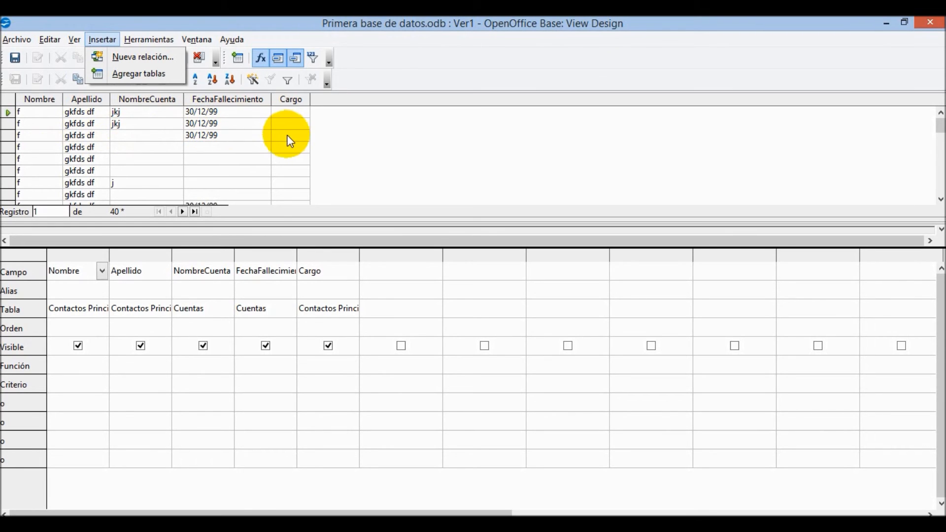
{"action": "left_click", "coordinate": [398, 111]}
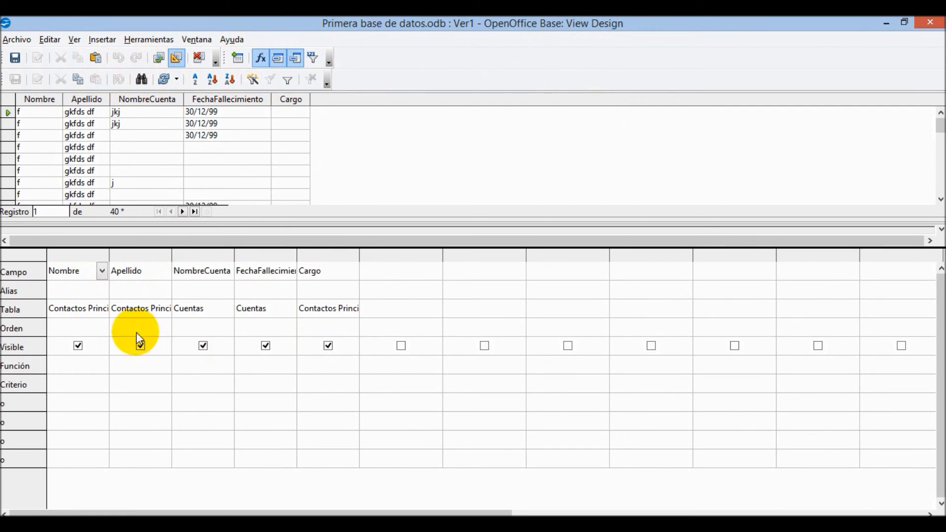
- Close the view design, saving the view as Ver1
{"action": "left_click", "coordinate": [925, 18]}
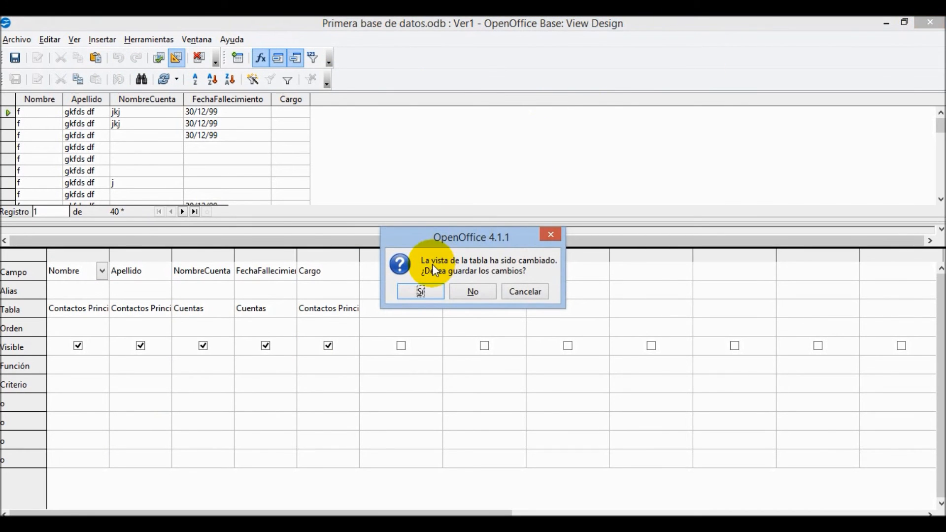
{"action": "left_click", "coordinate": [421, 294]}
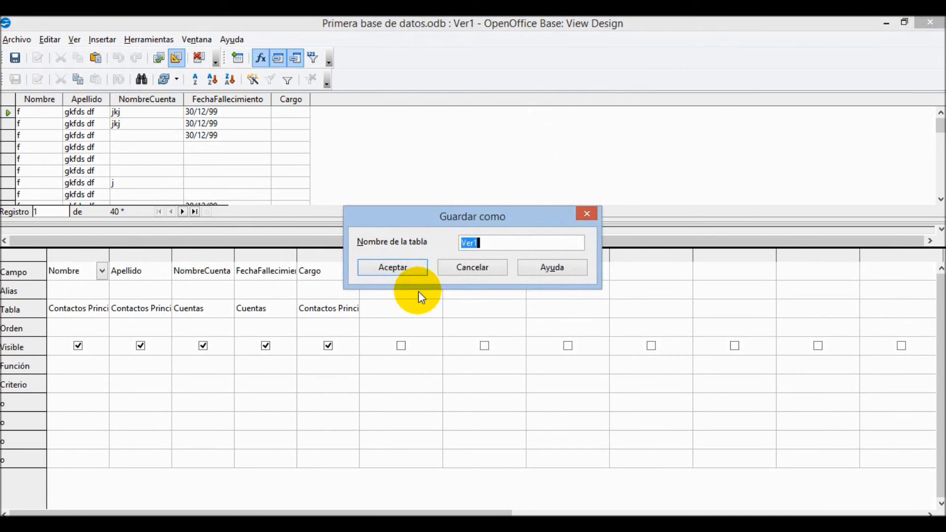
{"action": "left_click", "coordinate": [406, 264]}
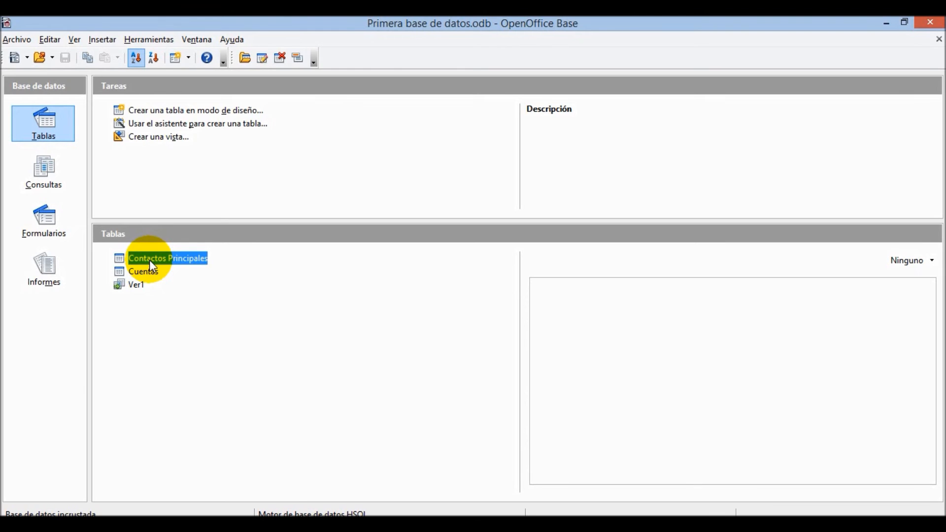
- Start a new view using Contactos Principales twice, Cuentas and Ver1 as sources
{"action": "left_click", "coordinate": [167, 138]}
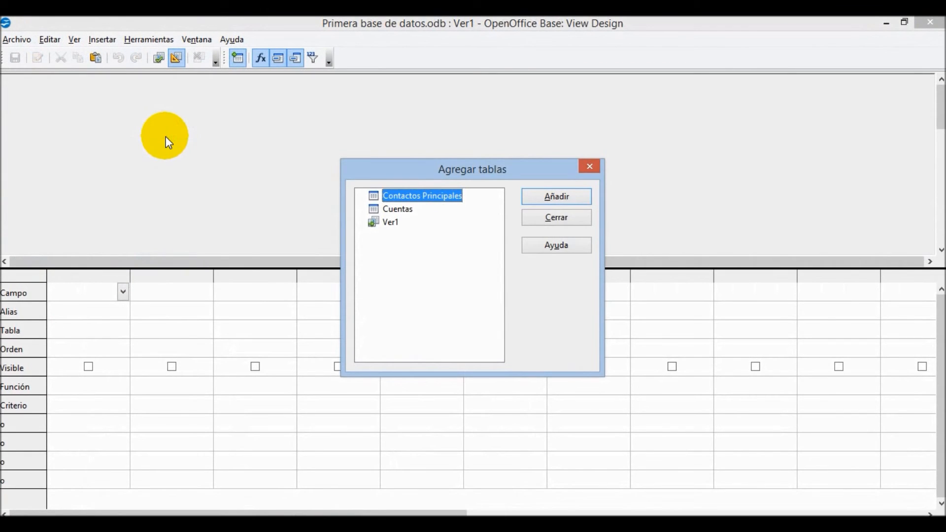
{"action": "key", "text": "Down"}
{"action": "key", "text": "Down"}
{"action": "double_click", "coordinate": [432, 201]}
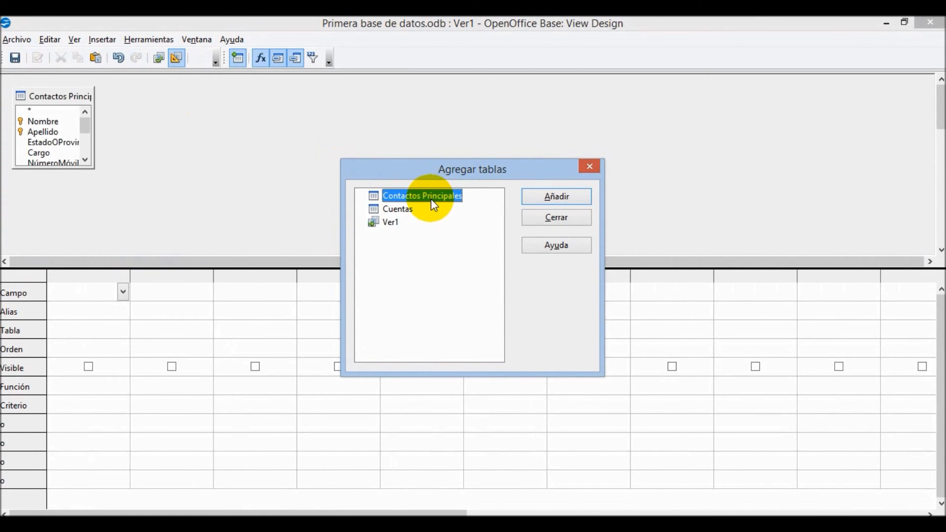
{"action": "double_click", "coordinate": [391, 211]}
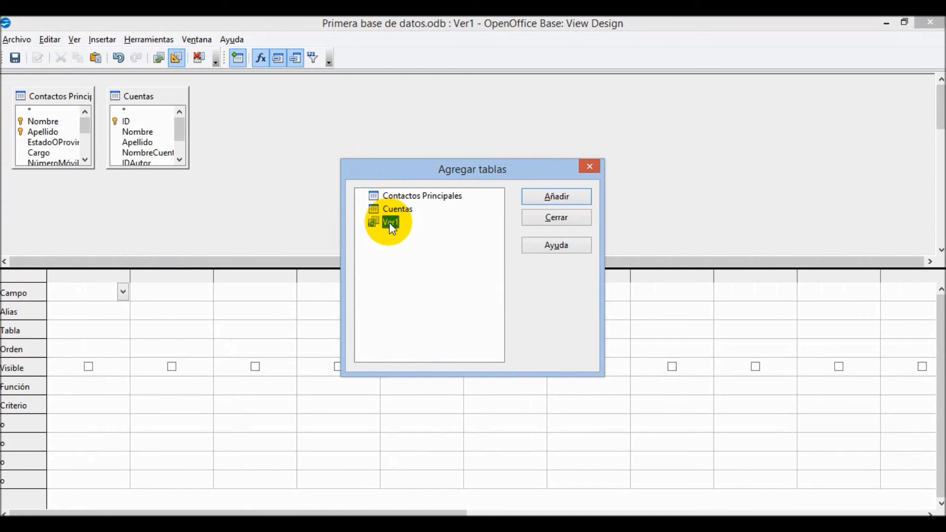
{"action": "double_click", "coordinate": [389, 223]}
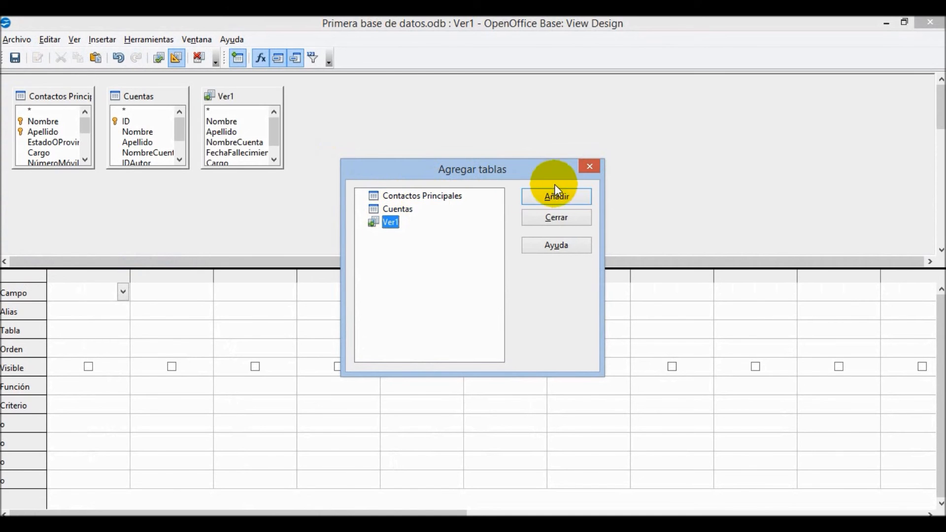
{"action": "double_click", "coordinate": [454, 198]}
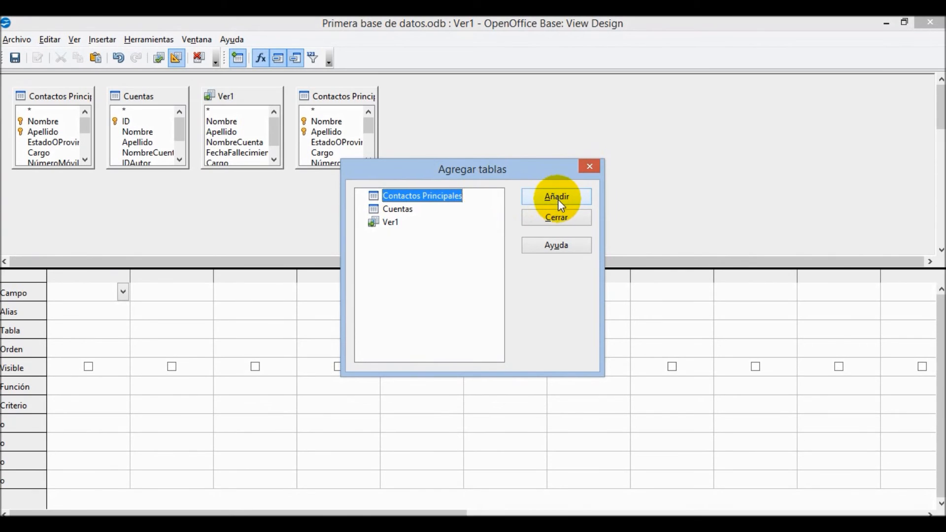
{"action": "left_click", "coordinate": [561, 217]}
- Add Nombre, ID twice, Nombre, Cargo, NúmeroMóvil, IDAutor, Cargo and Nombre to the grid
{"action": "double_click", "coordinate": [49, 121]}
{"action": "left_click", "coordinate": [143, 128]}
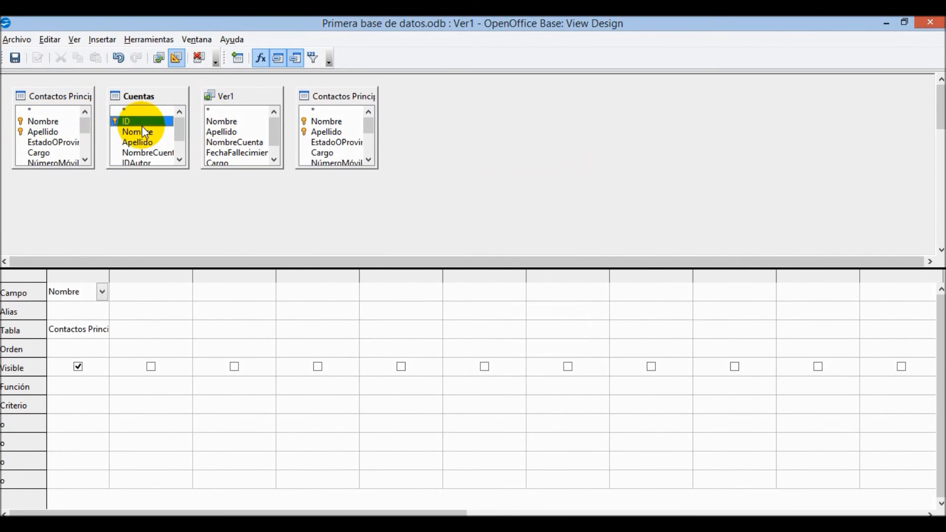
{"action": "double_click", "coordinate": [143, 126]}
{"action": "double_click", "coordinate": [146, 123]}
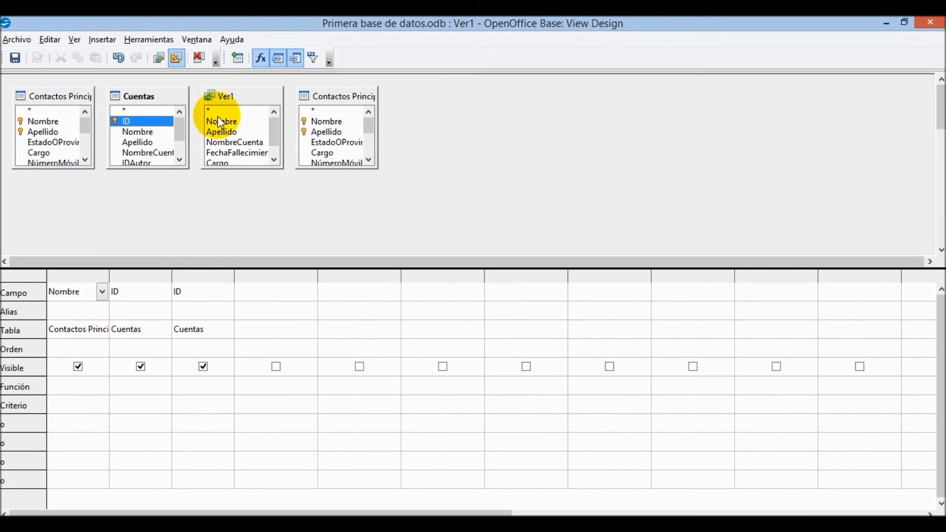
{"action": "double_click", "coordinate": [229, 122]}
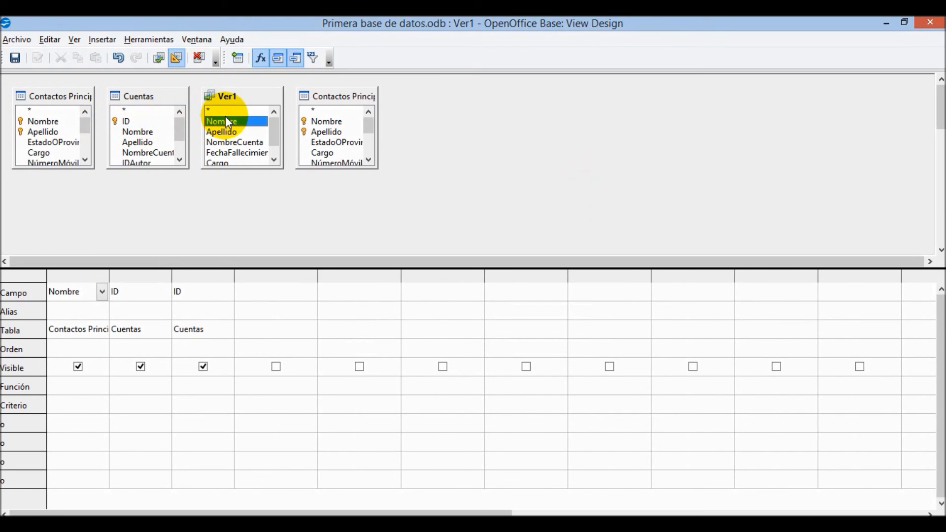
{"action": "double_click", "coordinate": [327, 153]}
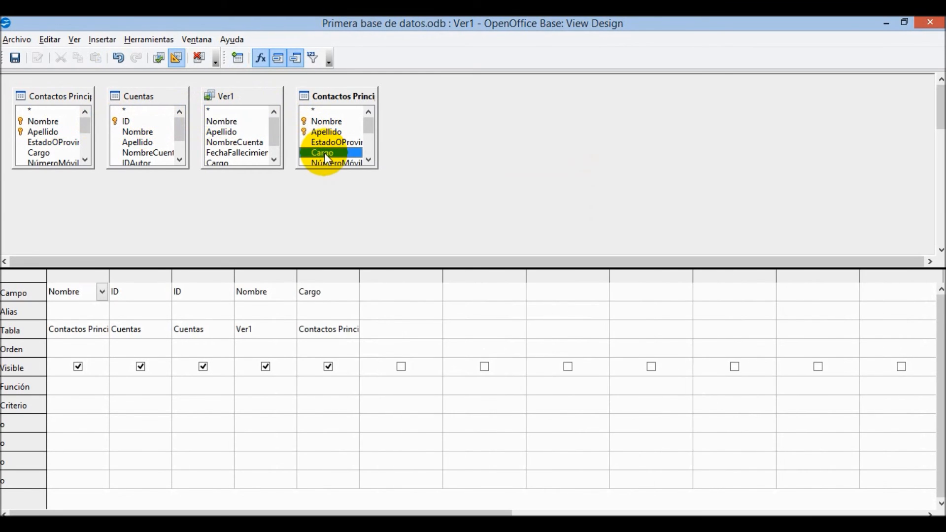
{"action": "double_click", "coordinate": [49, 161]}
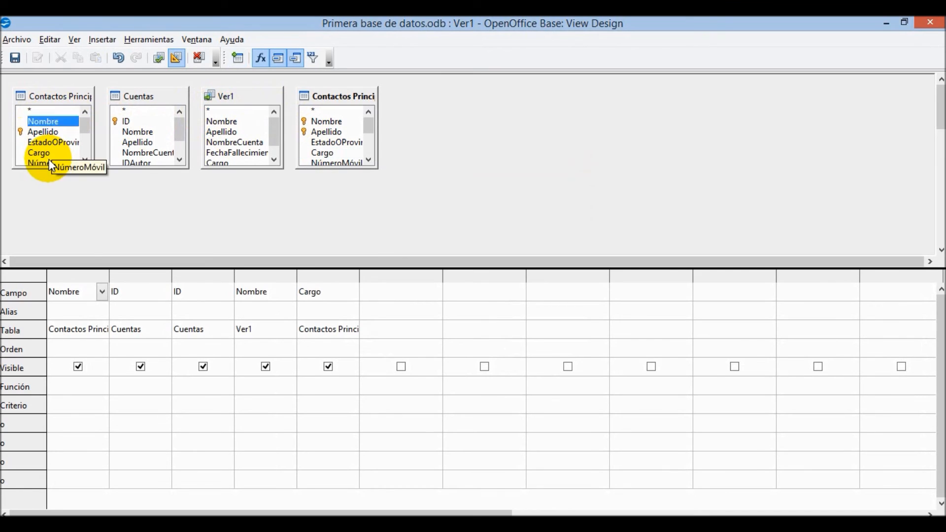
{"action": "double_click", "coordinate": [135, 163]}
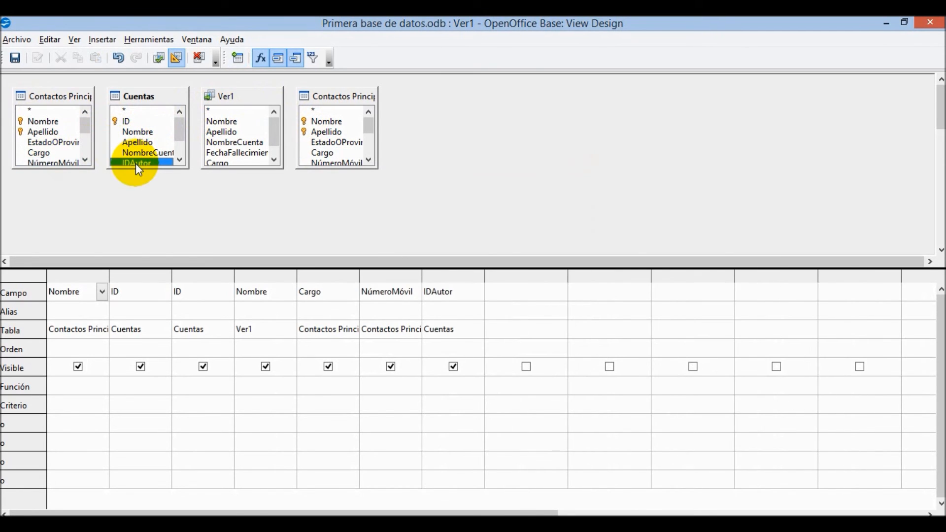
{"action": "double_click", "coordinate": [238, 162]}
{"action": "double_click", "coordinate": [323, 120]}
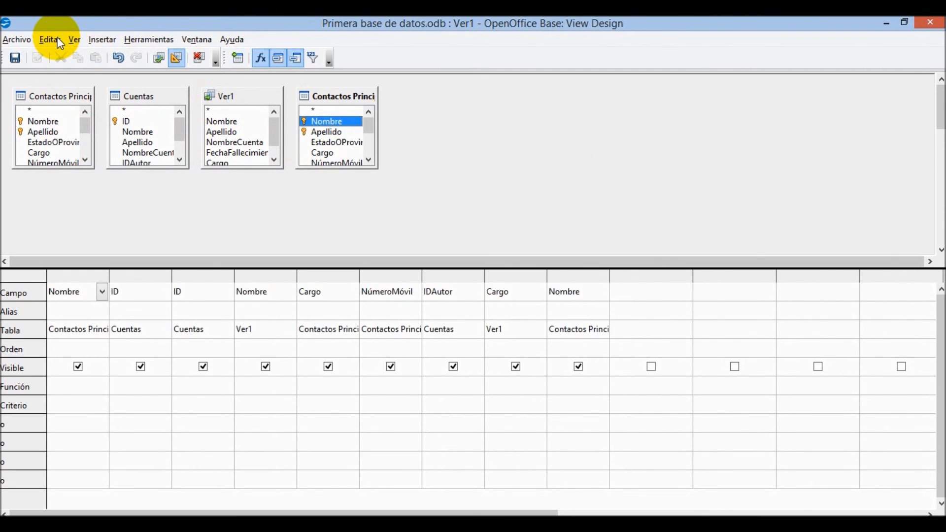
- Turn on the data preview of the new view's records
{"action": "left_click", "coordinate": [133, 42]}
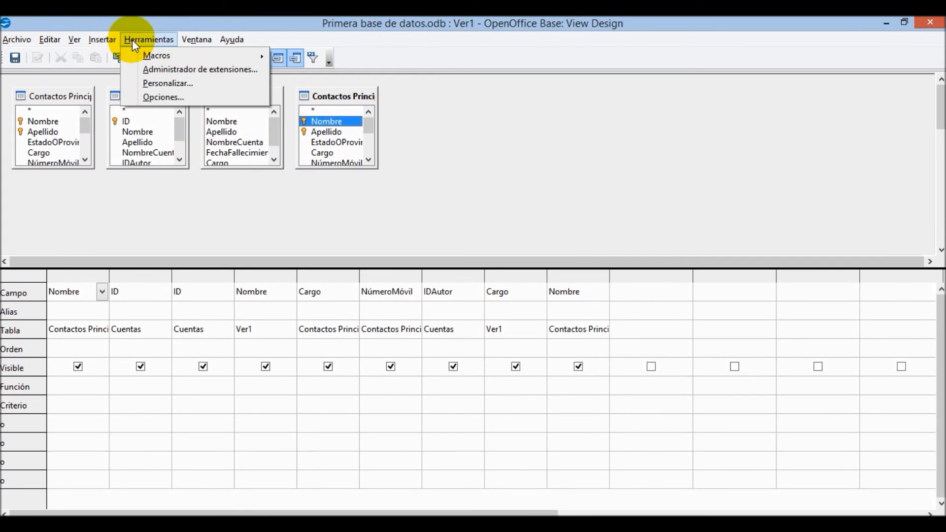
{"action": "mouse_move", "coordinate": [103, 44]}
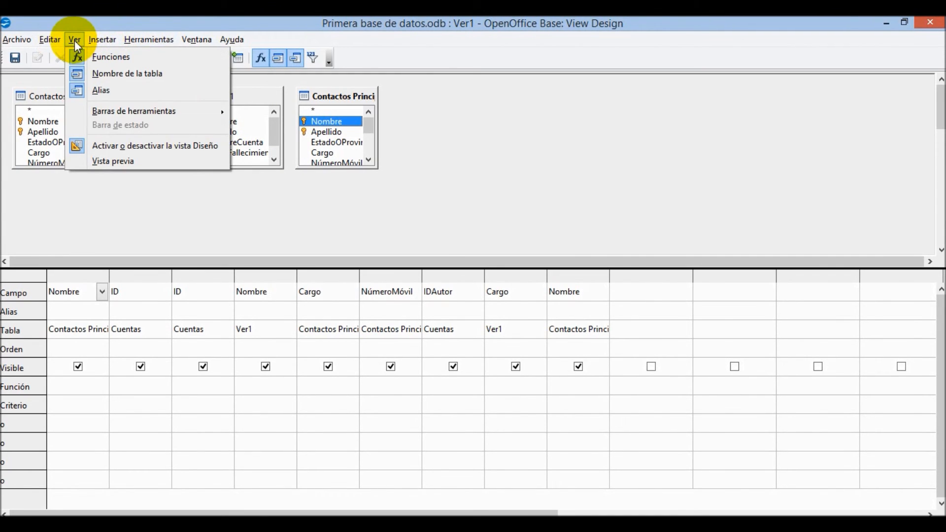
{"action": "left_click", "coordinate": [123, 163]}
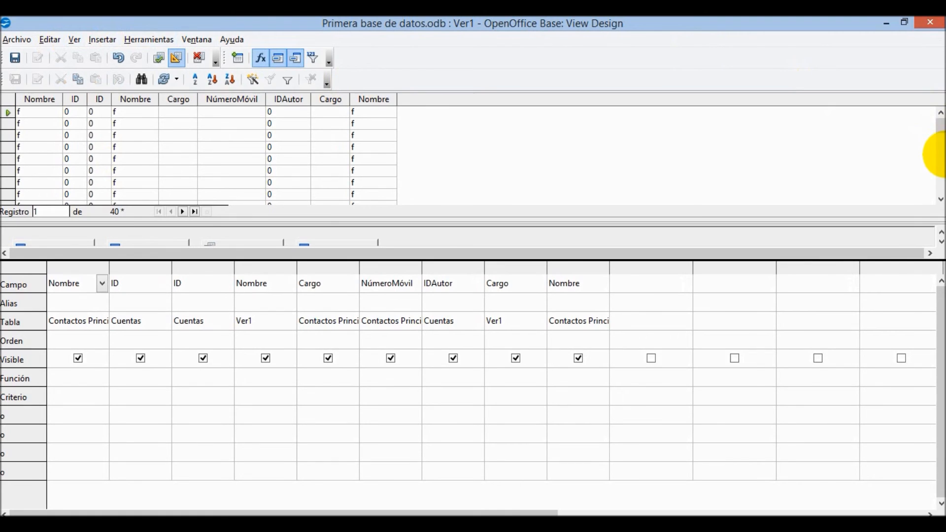
{"action": "left_click_drag", "start_coordinate": [940, 121], "coordinate": [932, 21]}
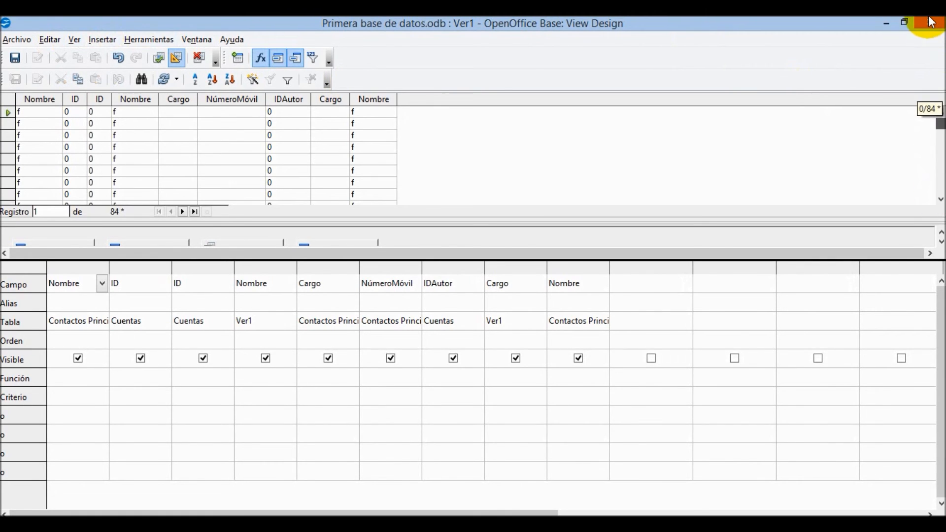
- Sort the previewed records descending by the second Nombre column
{"action": "left_click", "coordinate": [38, 101]}
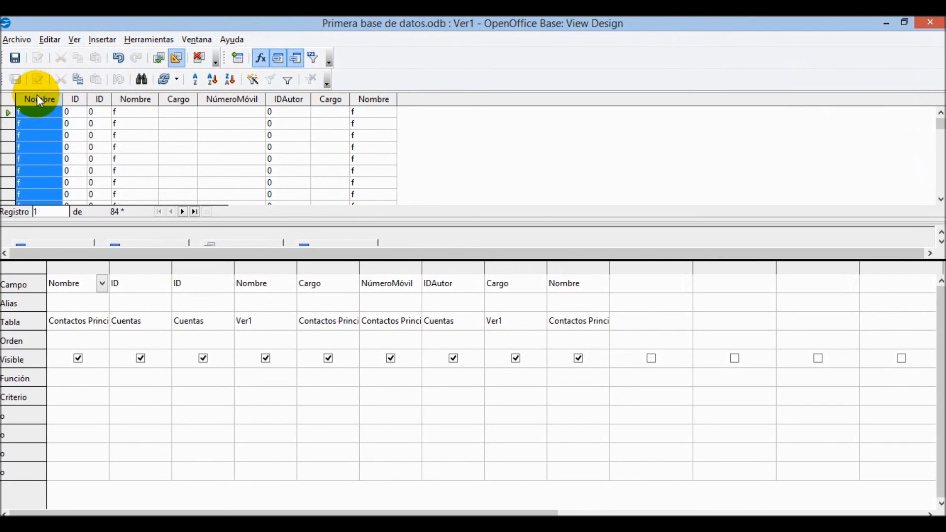
{"action": "left_click", "coordinate": [76, 100]}
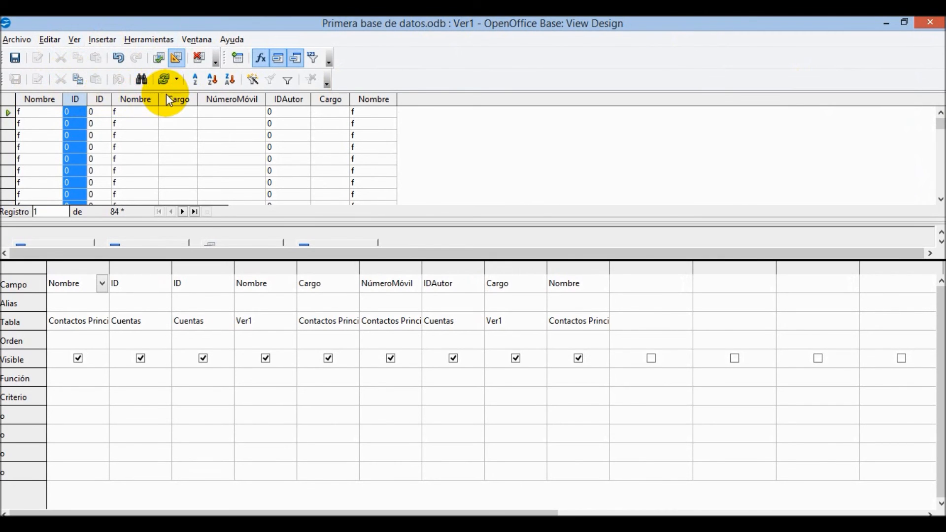
{"action": "left_click", "coordinate": [147, 100]}
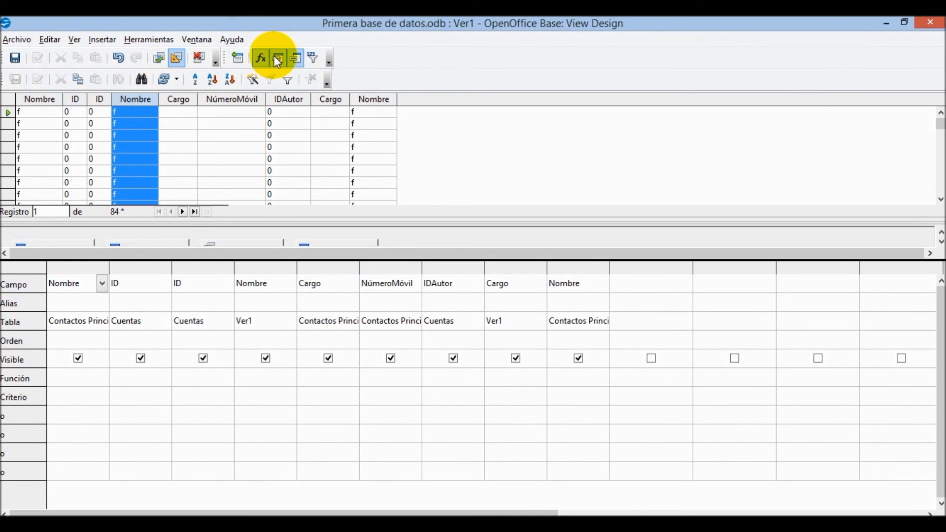
{"action": "left_click", "coordinate": [214, 75]}
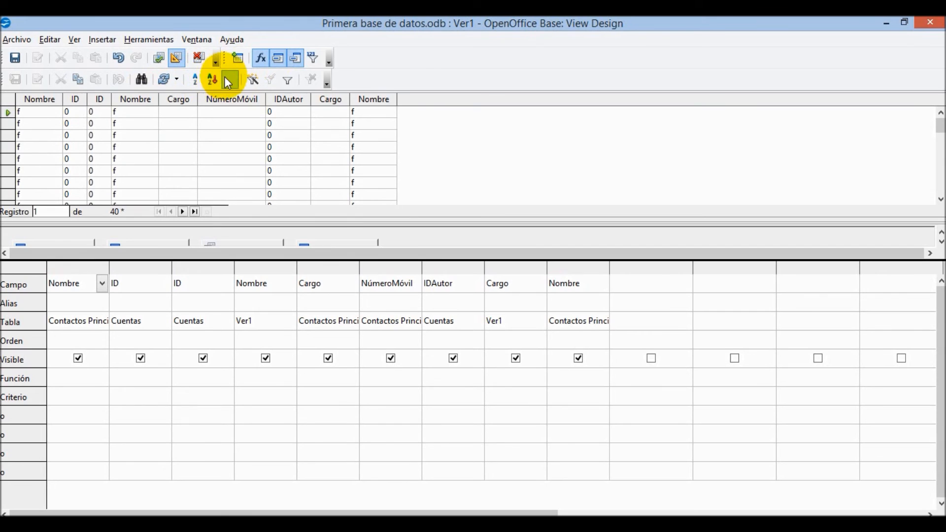
{"action": "left_click", "coordinate": [233, 78]}
{"action": "left_click", "coordinate": [123, 112]}
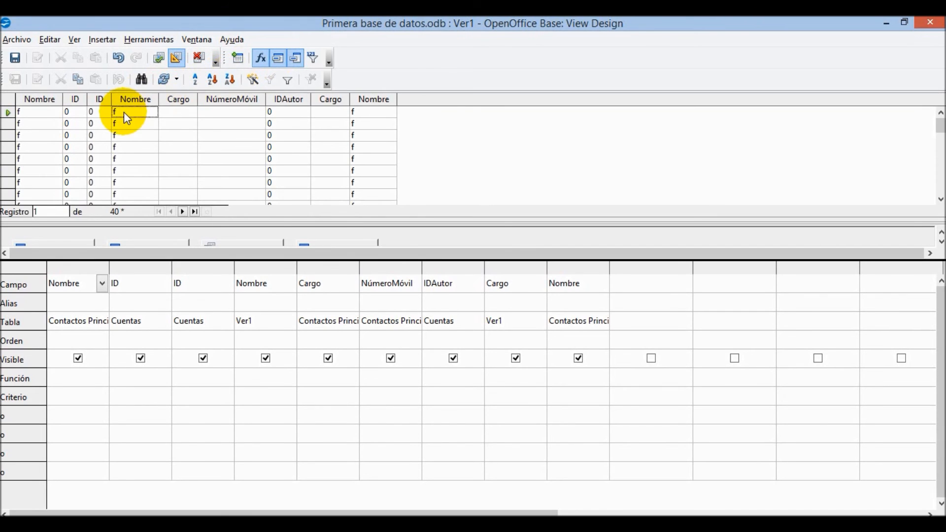
{"action": "left_click", "coordinate": [148, 100]}
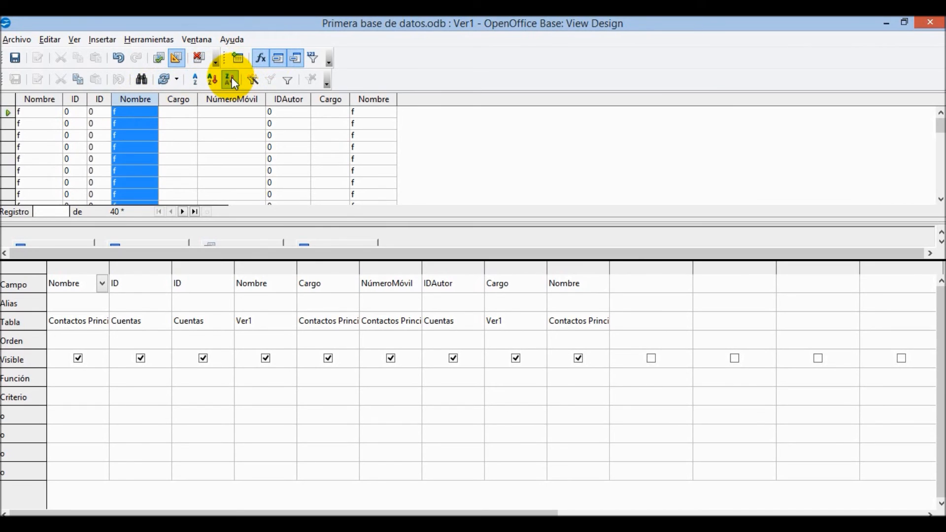
{"action": "left_click", "coordinate": [232, 77]}
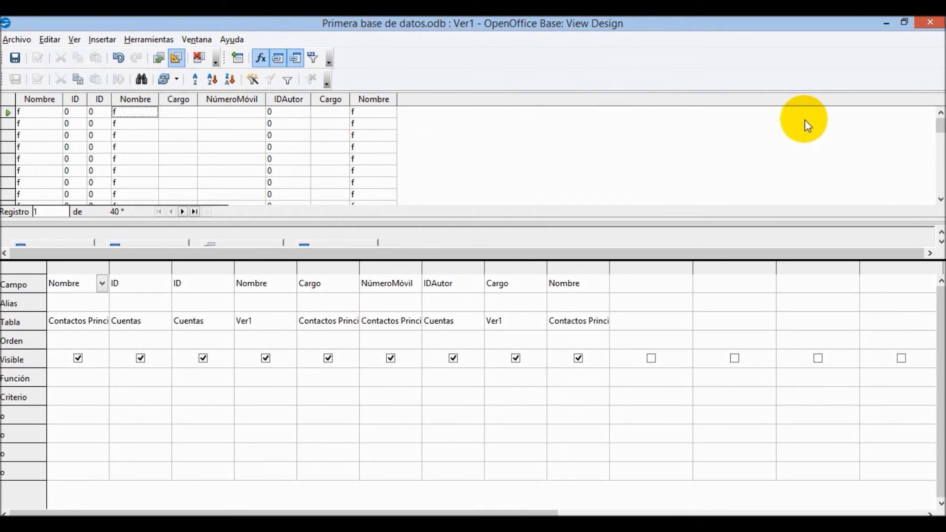
- Apply AutoFilter, toggle the record filter, and hide then show the Función row
{"action": "mouse_move", "coordinate": [942, 132]}
{"action": "left_mouse_down"}
{"action": "mouse_move", "coordinate": [941, 199]}
{"action": "mouse_move", "coordinate": [936, 88]}
{"action": "mouse_move", "coordinate": [939, 116]}
{"action": "left_mouse_up"}
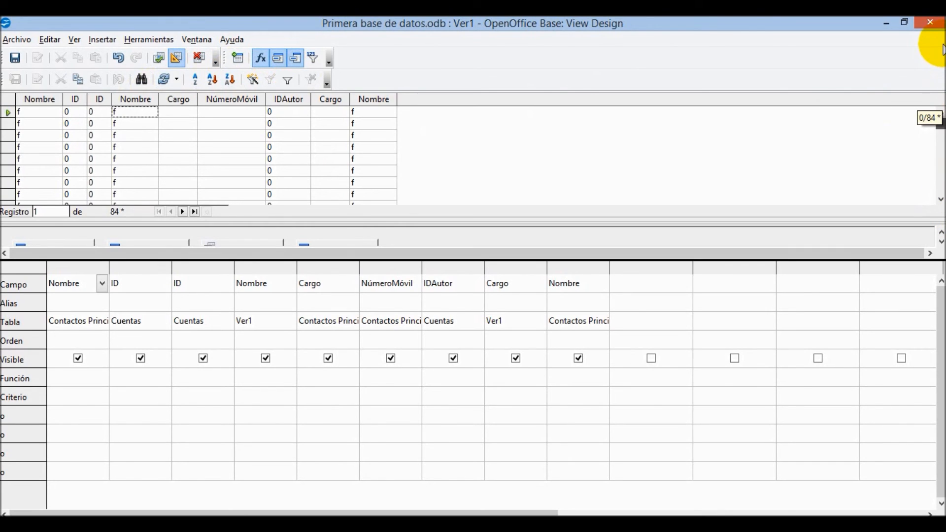
{"action": "left_click", "coordinate": [255, 79]}
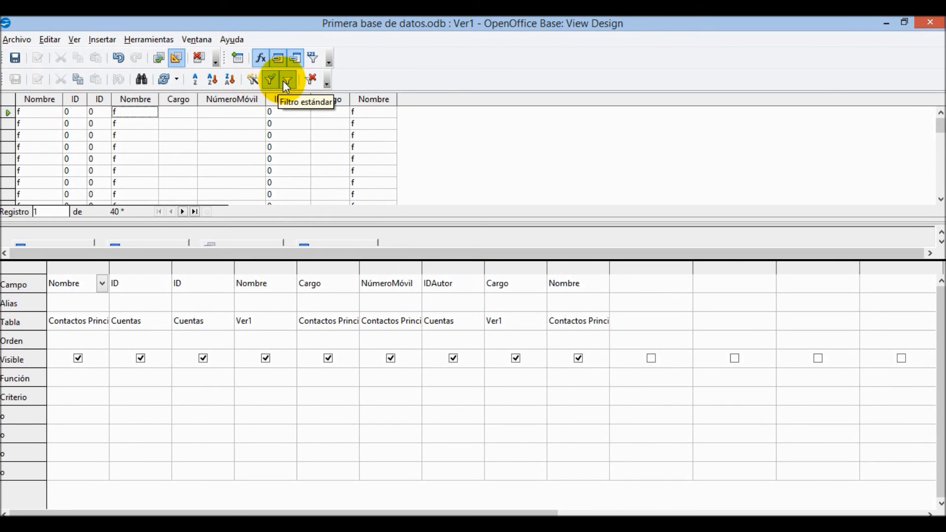
{"action": "left_click", "coordinate": [270, 82]}
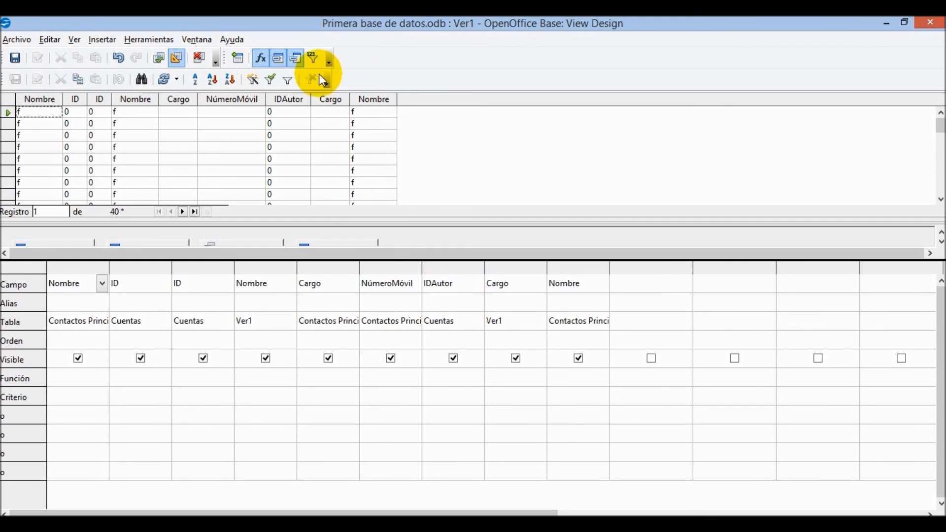
{"action": "left_click", "coordinate": [261, 60]}
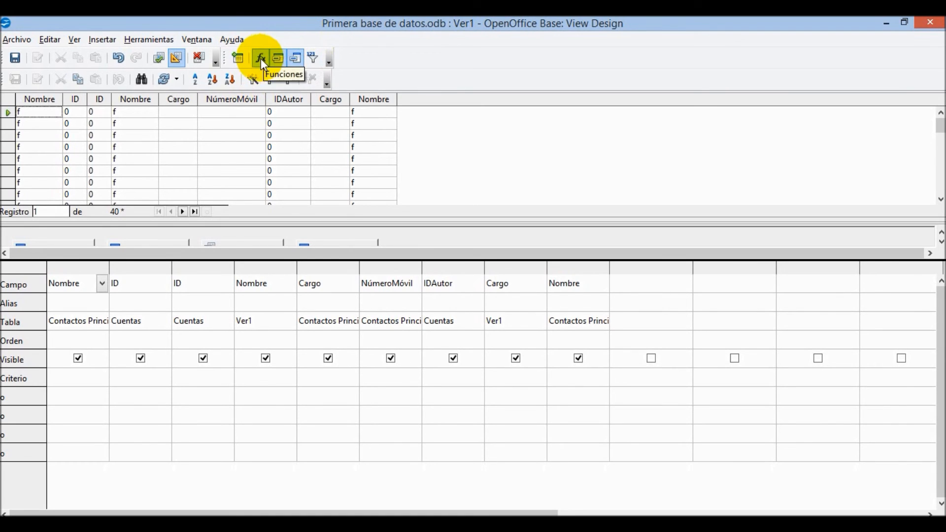
{"action": "left_click", "coordinate": [259, 60]}
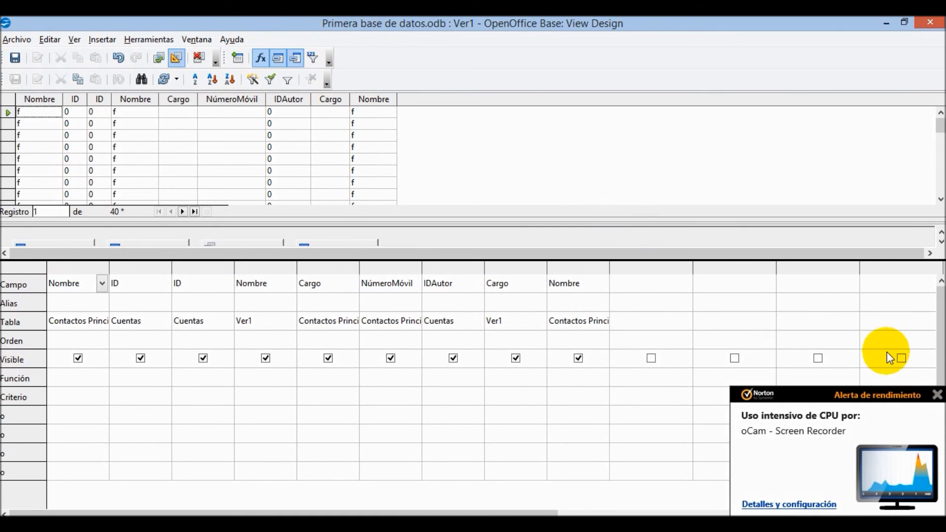
- Close the view design window and agree to save its changes
{"action": "left_click", "coordinate": [937, 395]}
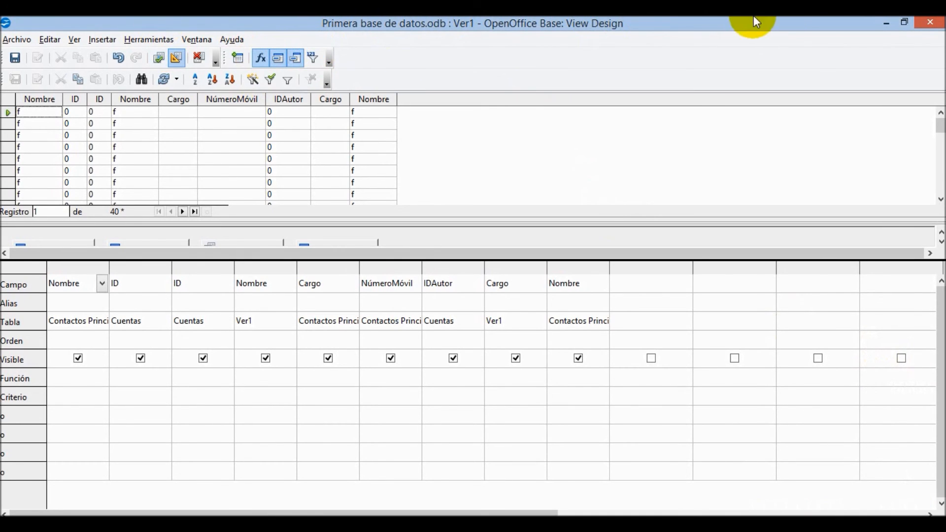
{"action": "left_click", "coordinate": [930, 22]}
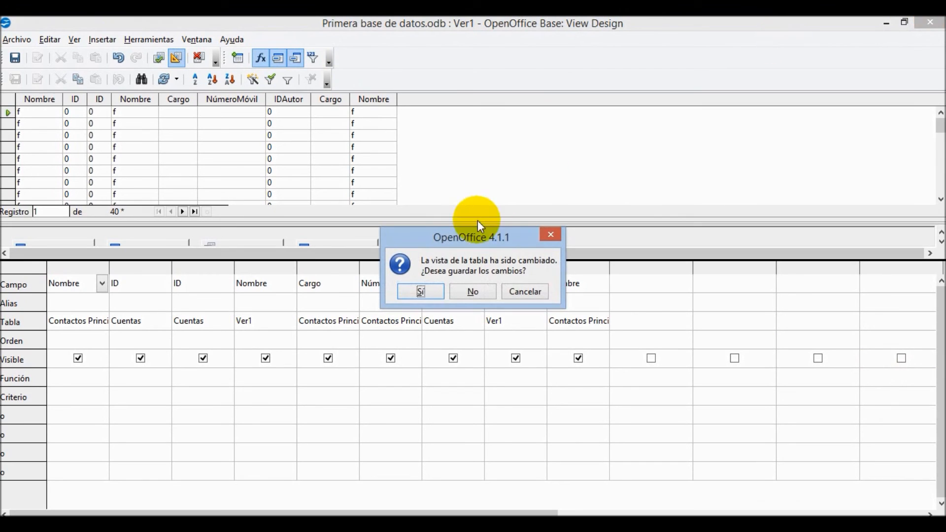
{"action": "left_click", "coordinate": [422, 291]}
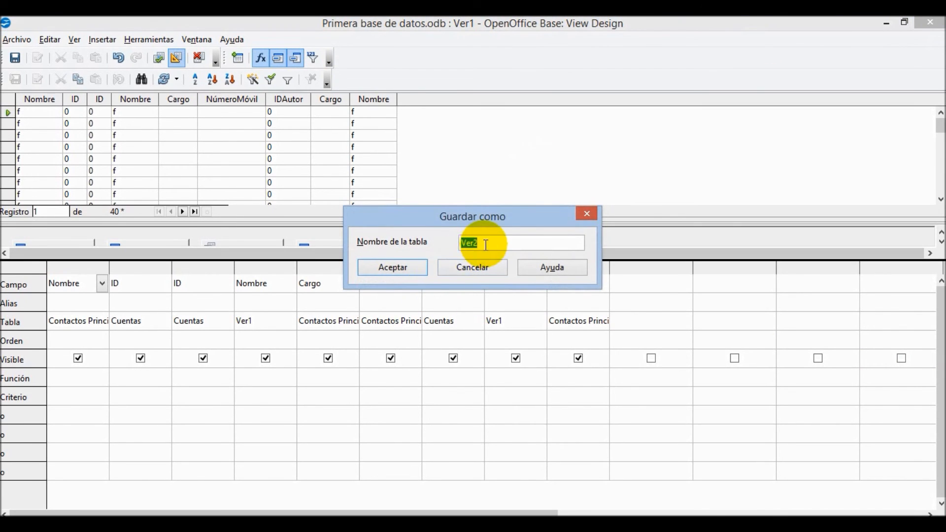
- Attempt saving as Ver2, dismiss the column-exists error, and close without saving
{"action": "left_click", "coordinate": [413, 270]}
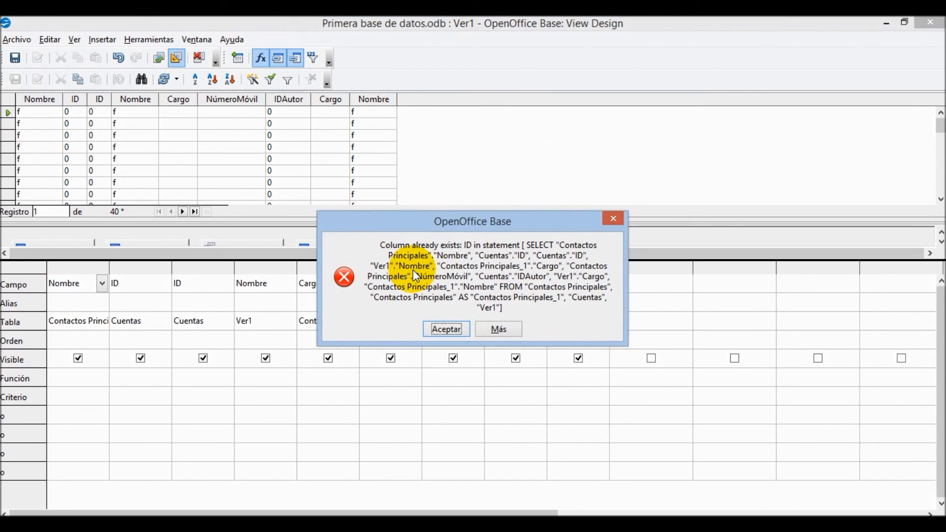
{"action": "left_click", "coordinate": [445, 329]}
{"action": "left_click", "coordinate": [922, 22]}
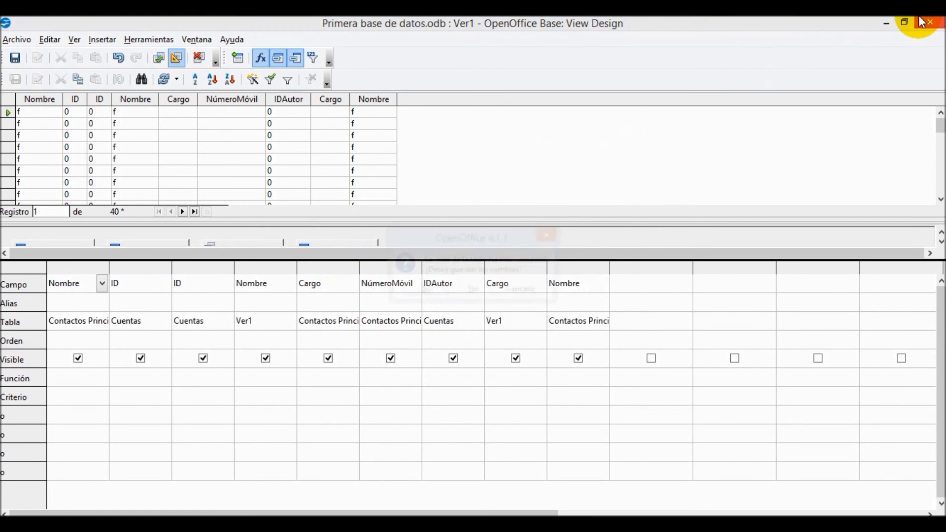
{"action": "left_click", "coordinate": [472, 291]}
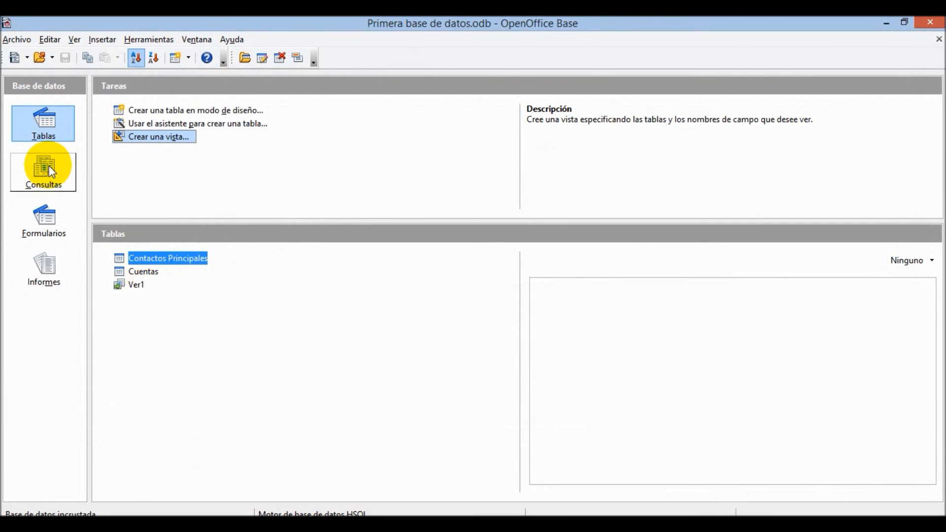
- Show the Consultas section, opening and closing an empty design-mode query
{"action": "left_click", "coordinate": [50, 170]}
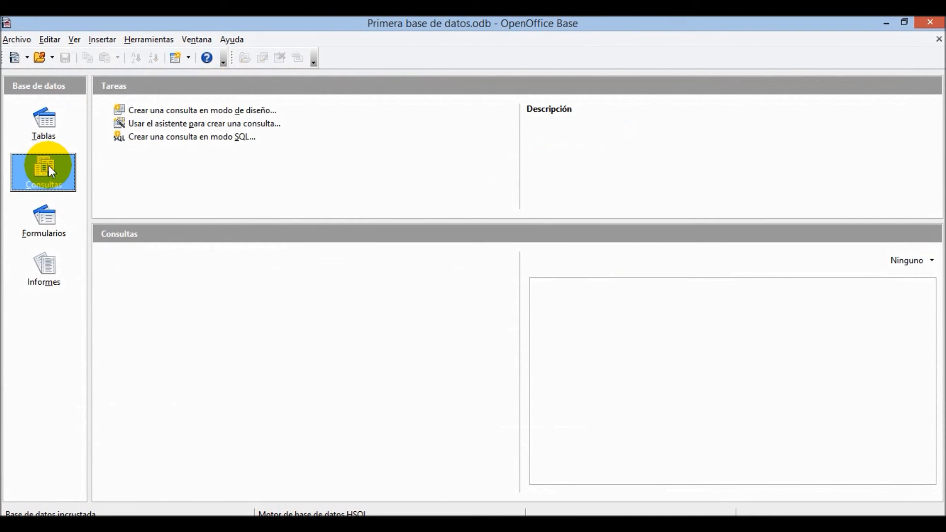
{"action": "left_click", "coordinate": [166, 110]}
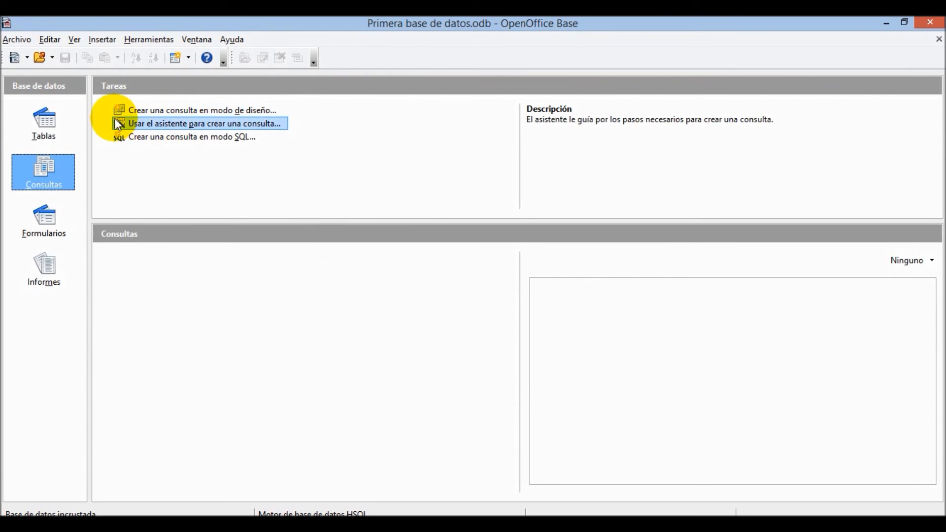
{"action": "left_click", "coordinate": [36, 132]}
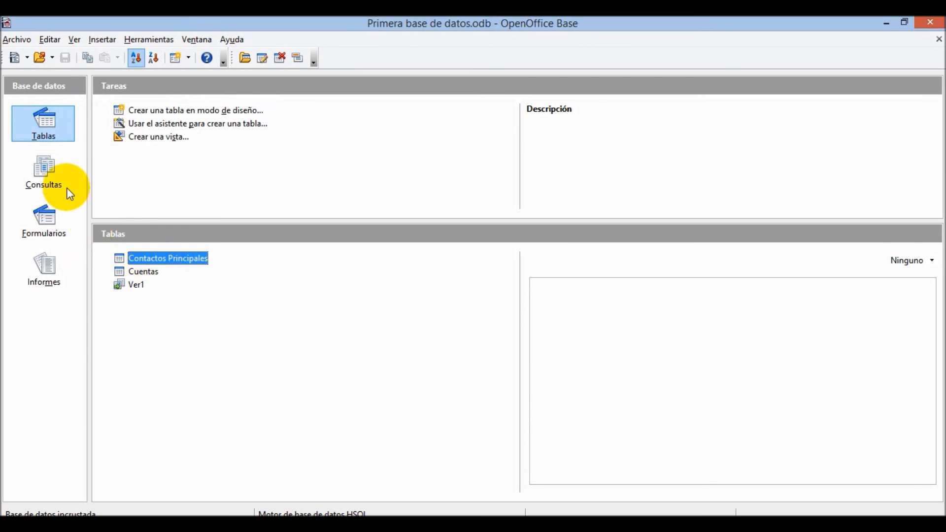
{"action": "left_click", "coordinate": [46, 170]}
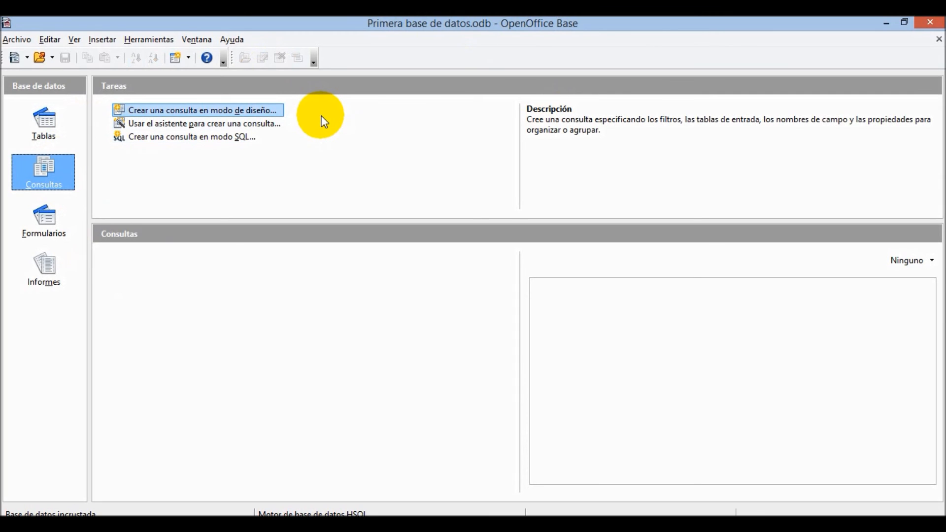
{"action": "left_click", "coordinate": [278, 109]}
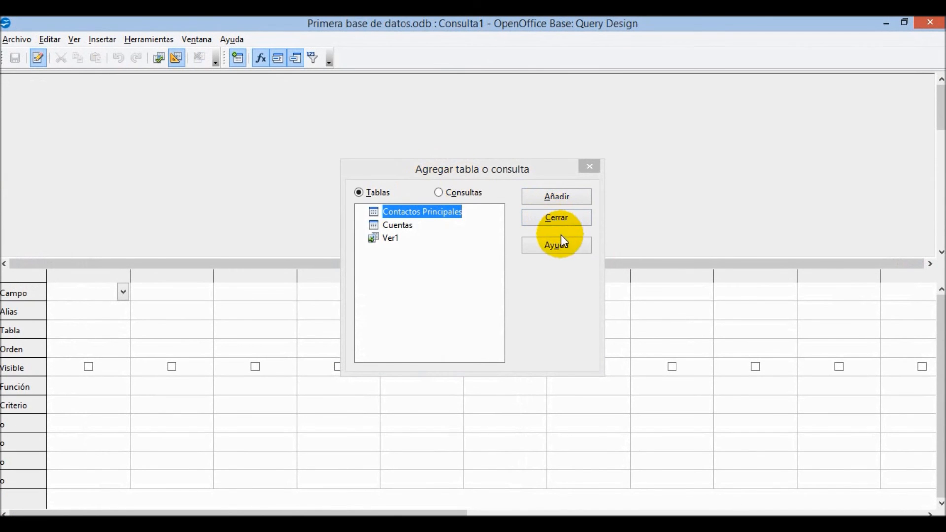
{"action": "left_click", "coordinate": [560, 220]}
{"action": "left_click", "coordinate": [931, 23]}
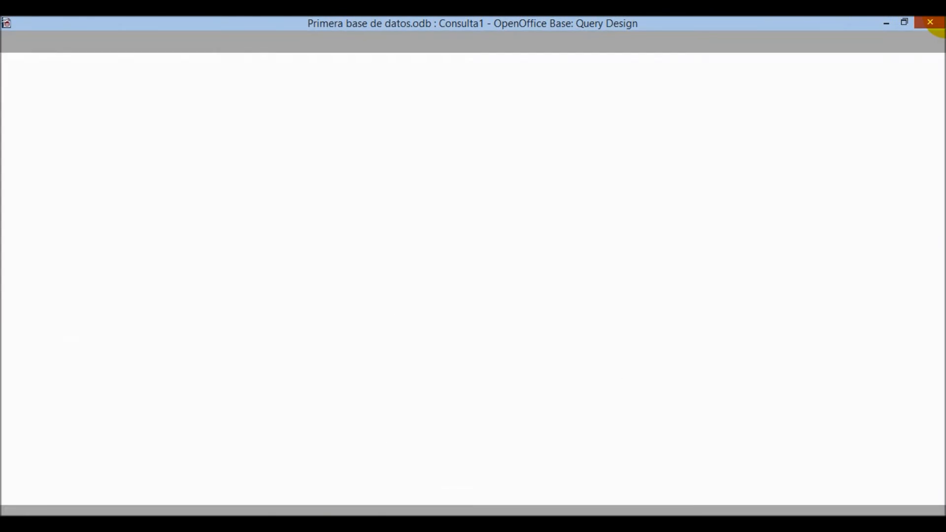
{"action": "left_click", "coordinate": [235, 125]}
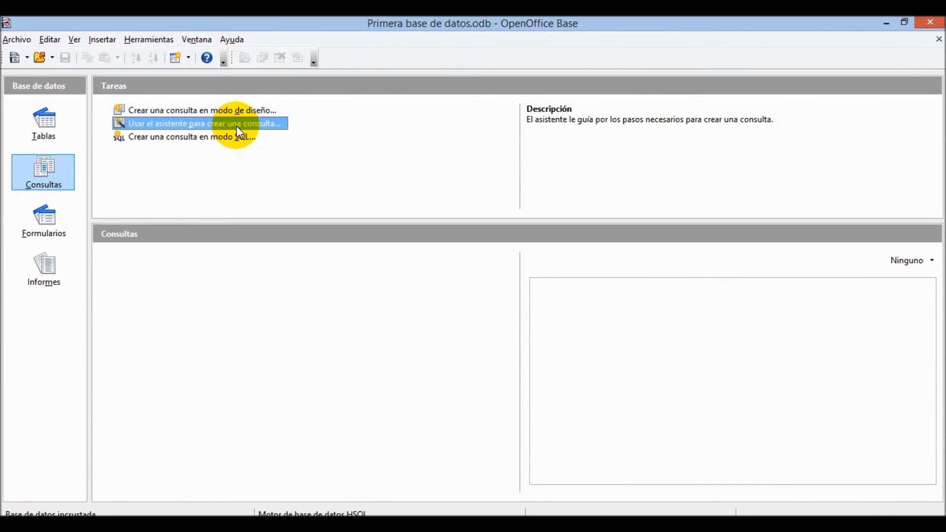
- In the query wizard, add fields Nombre, Apellido, NombreCuenta and IDAutor
{"action": "left_click", "coordinate": [268, 123]}
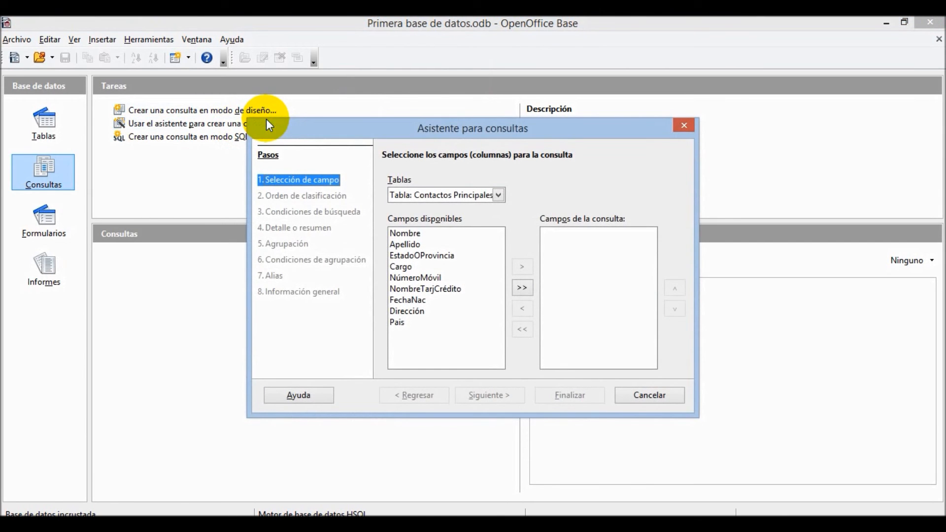
{"action": "left_click", "coordinate": [409, 235]}
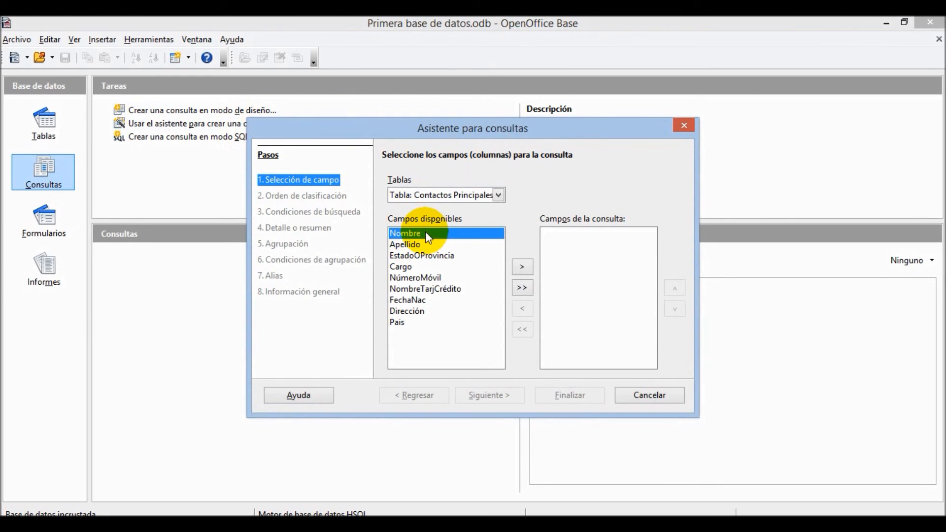
{"action": "double_click", "coordinate": [425, 233]}
{"action": "double_click", "coordinate": [416, 235]}
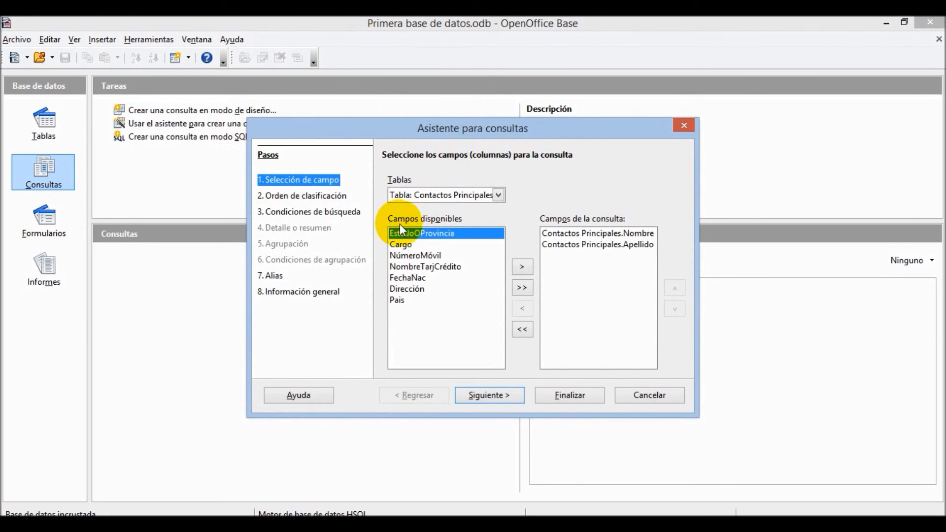
{"action": "left_click", "coordinate": [495, 196]}
{"action": "left_click", "coordinate": [460, 221]}
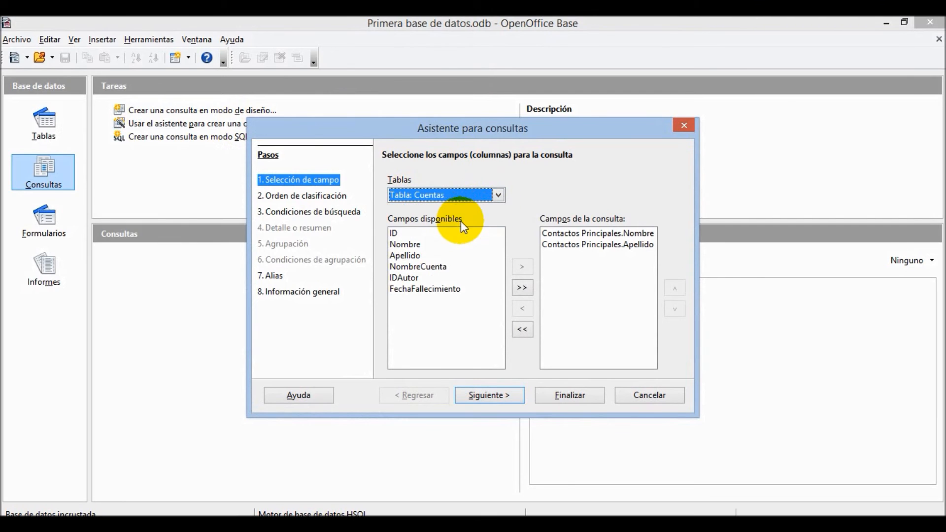
{"action": "double_click", "coordinate": [424, 268]}
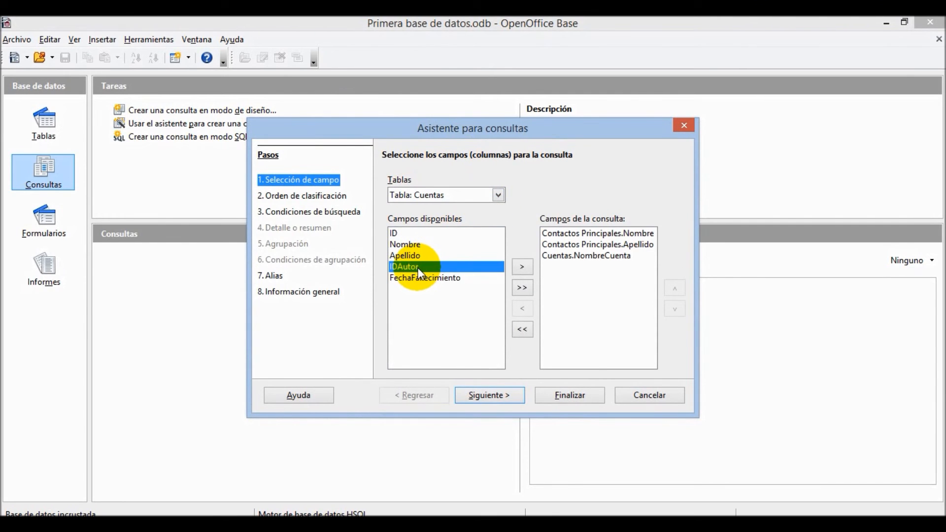
{"action": "double_click", "coordinate": [421, 268]}
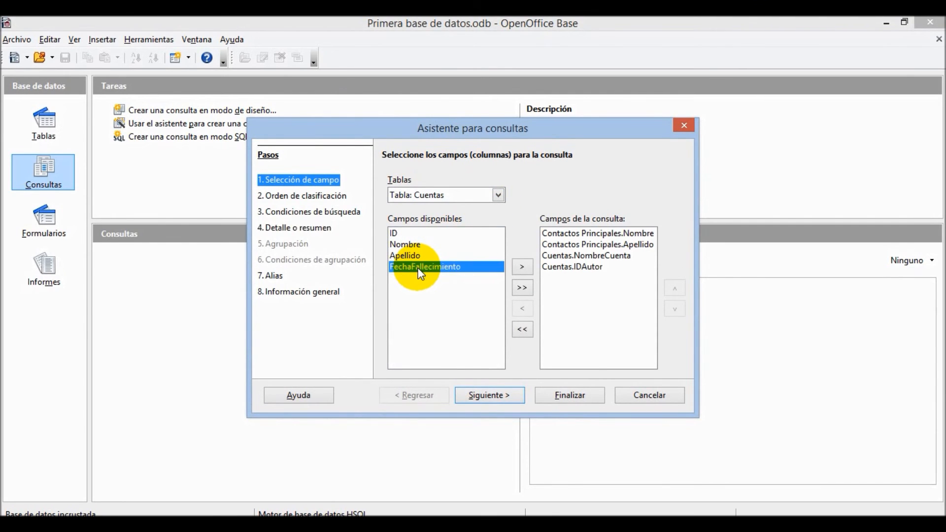
- Sort ascending by Contactos Principales.Nombre, then Apellido, then Cuentas.NombreCuenta
{"action": "left_click", "coordinate": [498, 393]}
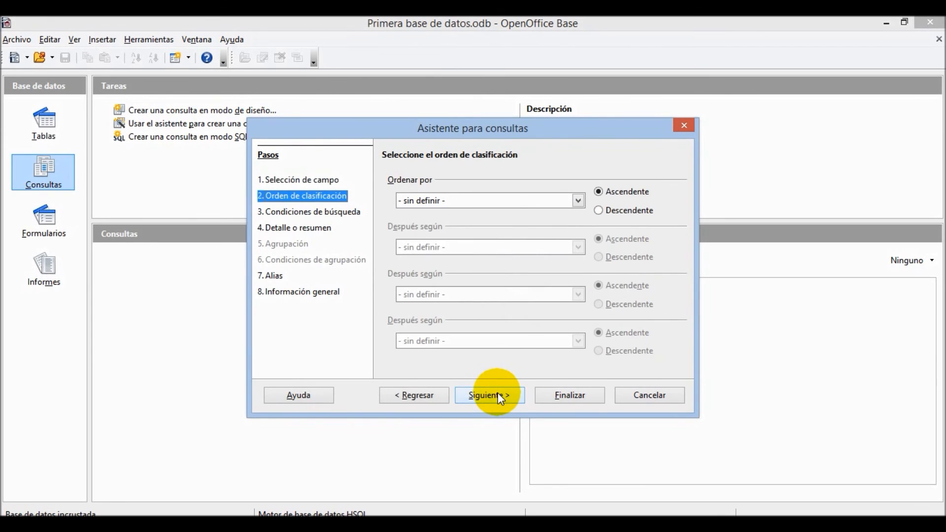
{"action": "left_click", "coordinate": [579, 202]}
{"action": "left_click", "coordinate": [549, 228]}
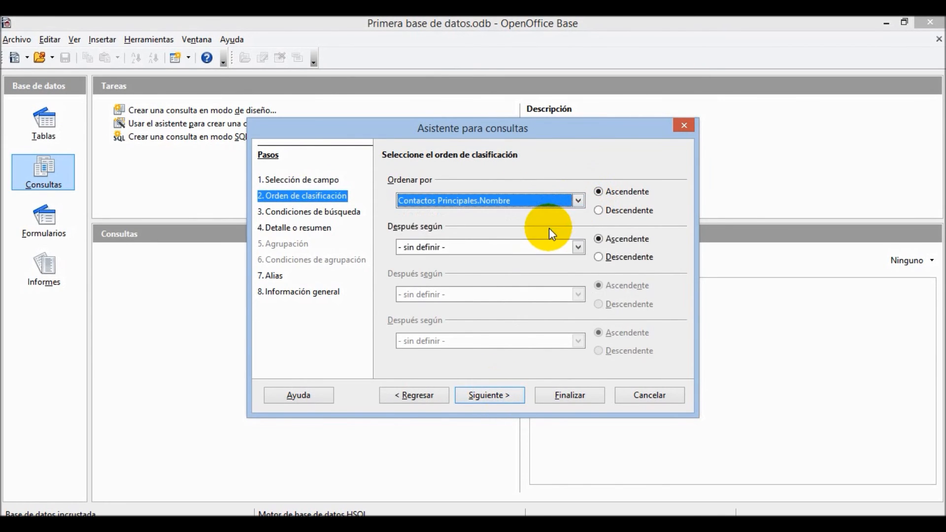
{"action": "left_click", "coordinate": [580, 247]}
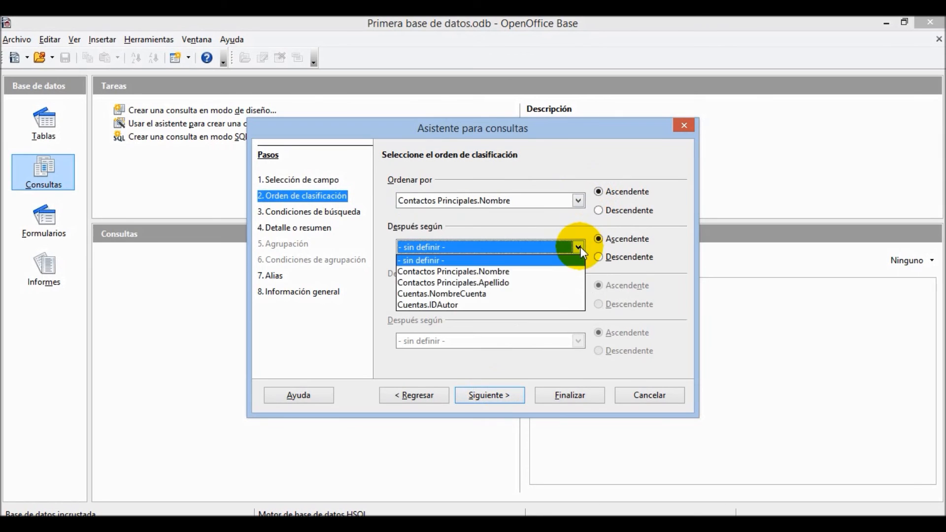
{"action": "left_click", "coordinate": [536, 282]}
{"action": "left_click", "coordinate": [577, 295]}
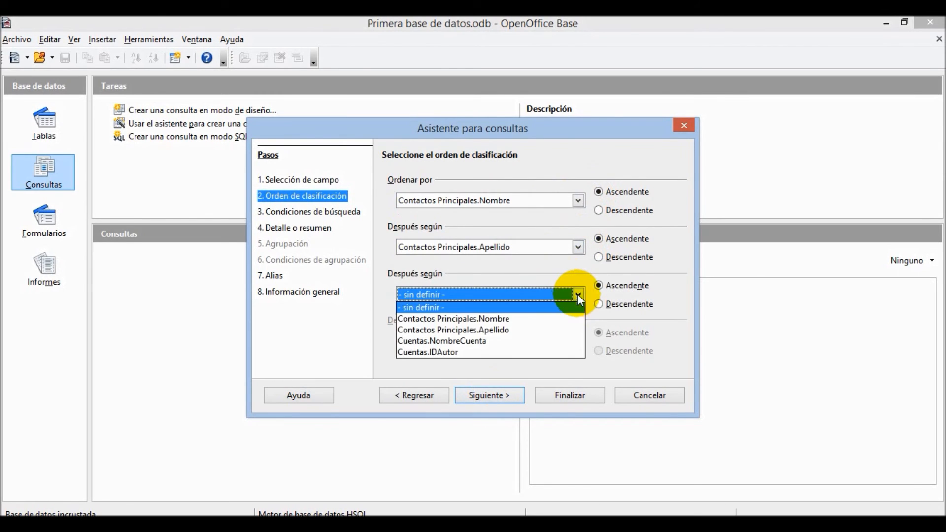
{"action": "left_click", "coordinate": [547, 341]}
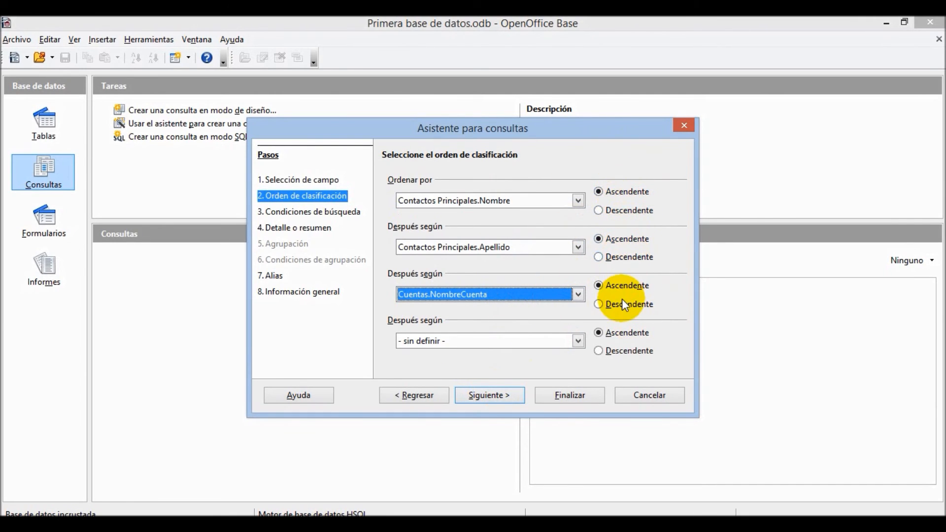
{"action": "left_click", "coordinate": [495, 397]}
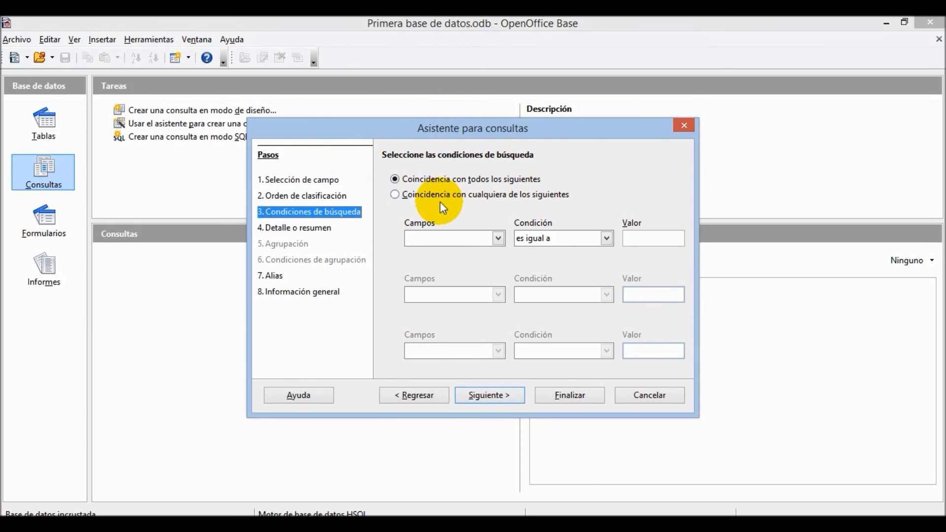
- Set the condition to match any, with Contactos Principales.Nombre 'es igual a'
{"action": "left_click", "coordinate": [395, 194]}
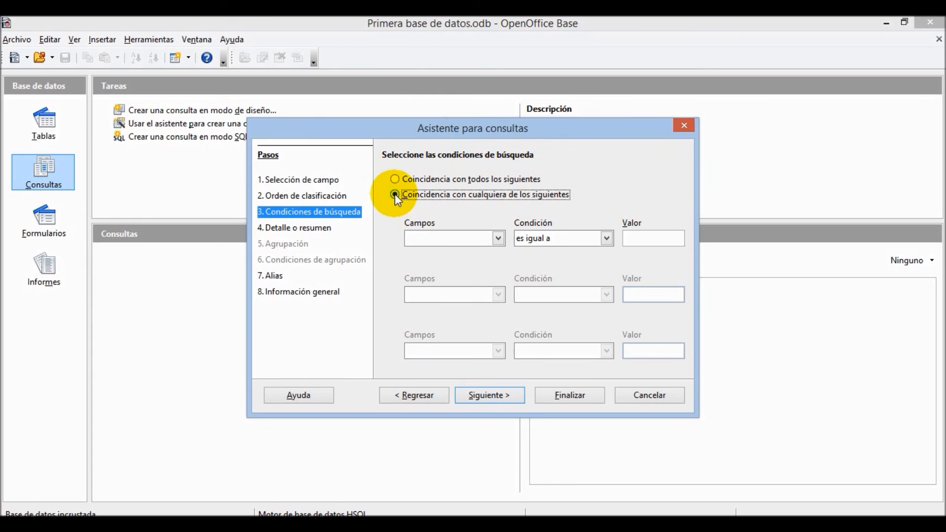
{"action": "left_click", "coordinate": [498, 239]}
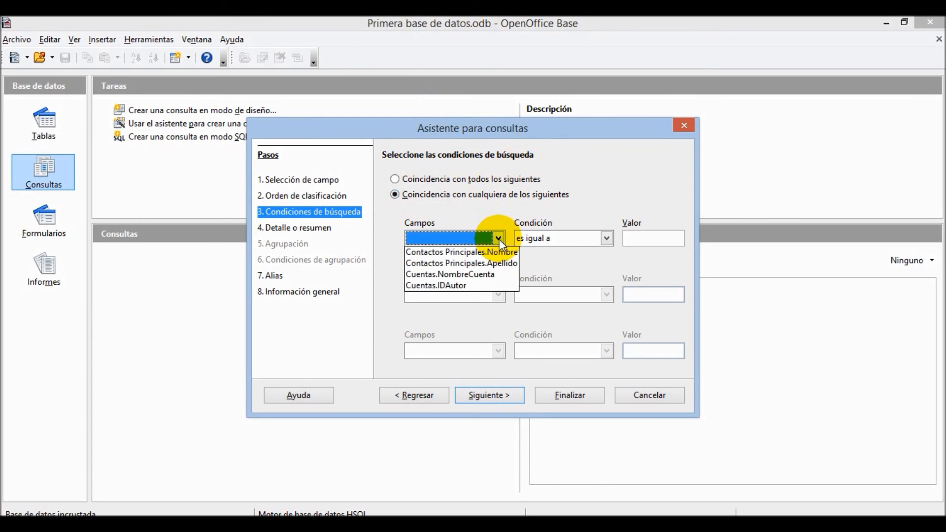
{"action": "left_click", "coordinate": [496, 252]}
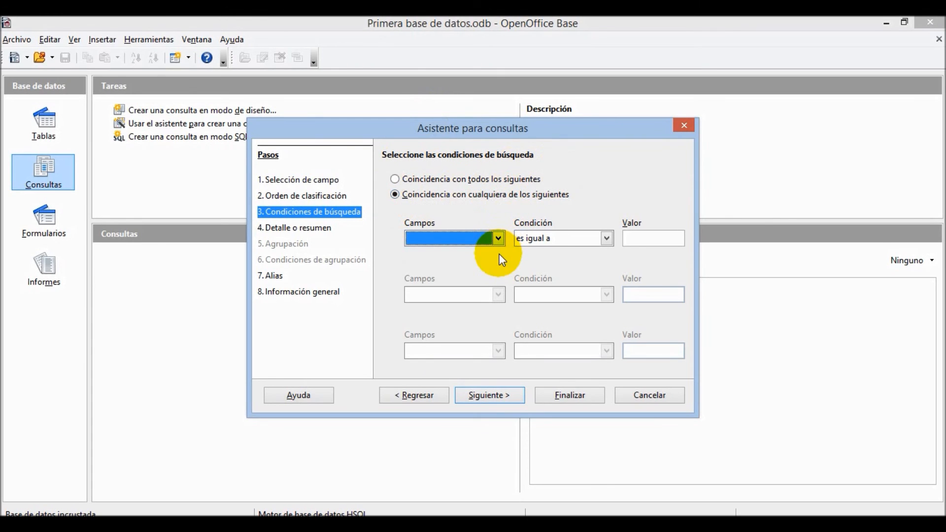
{"action": "left_click", "coordinate": [607, 240]}
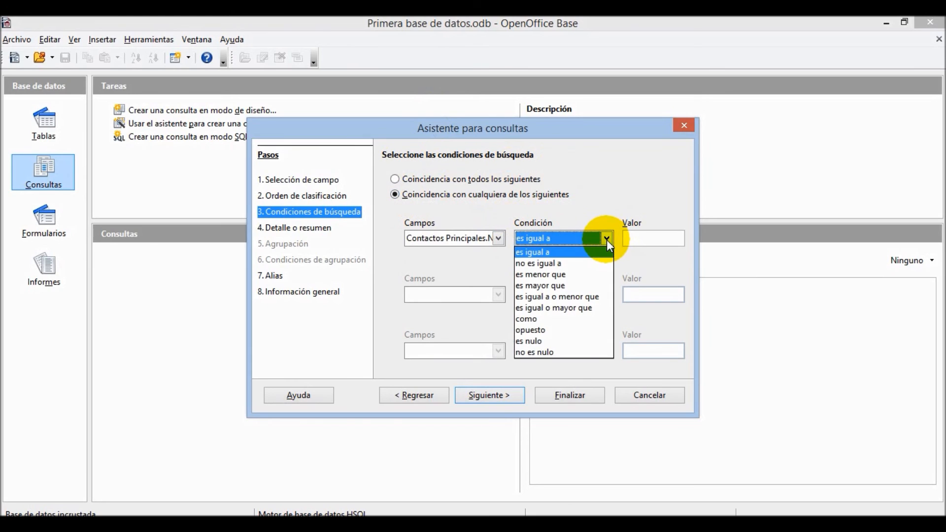
{"action": "left_click", "coordinate": [607, 241]}
{"action": "left_click", "coordinate": [631, 240]}
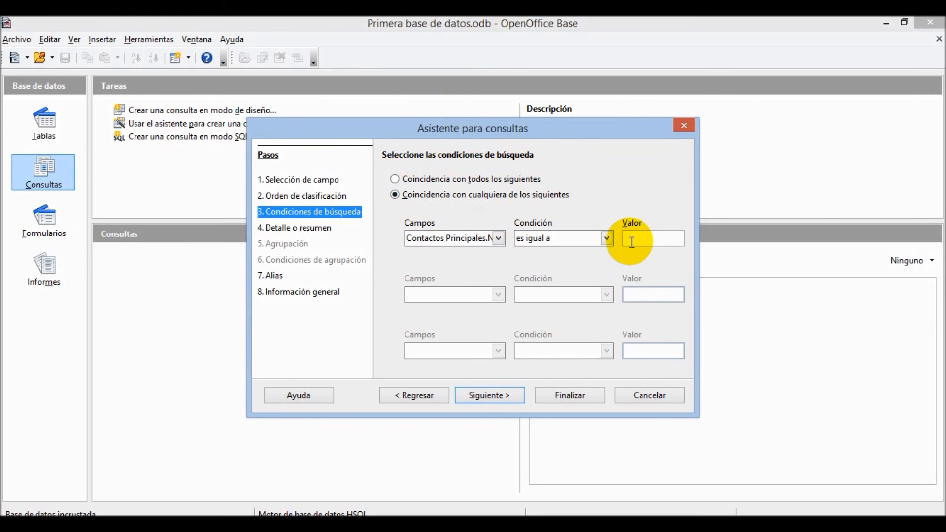
- Skip the detail, alias and overview steps and finish the query
{"action": "left_click", "coordinate": [507, 399]}
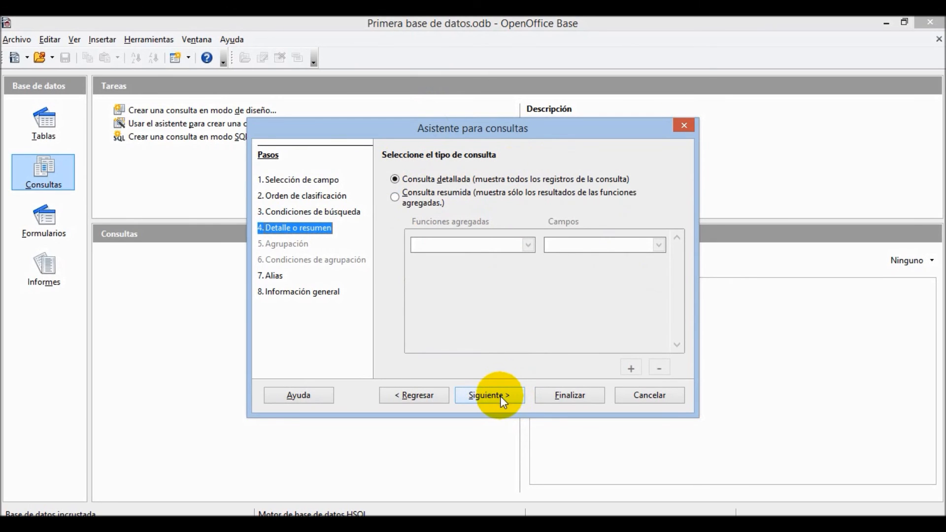
{"action": "left_click", "coordinate": [486, 394]}
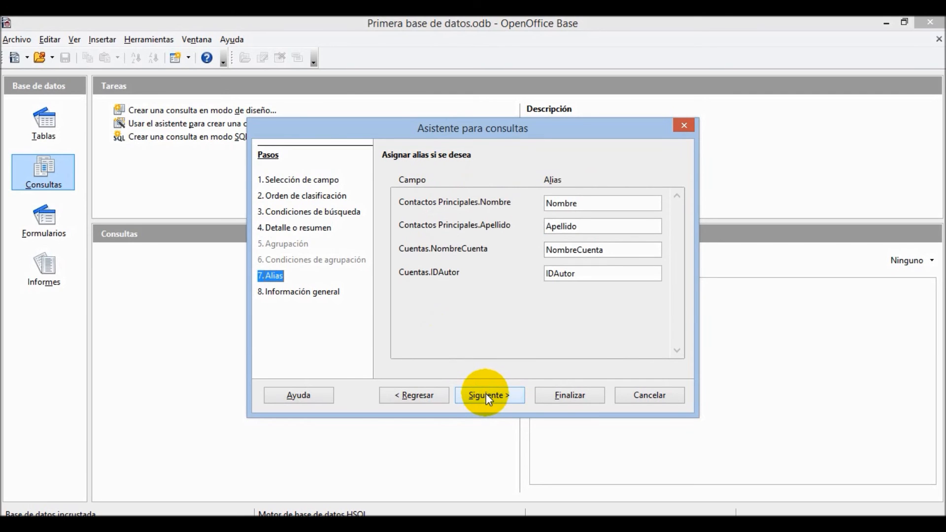
{"action": "left_click", "coordinate": [488, 396]}
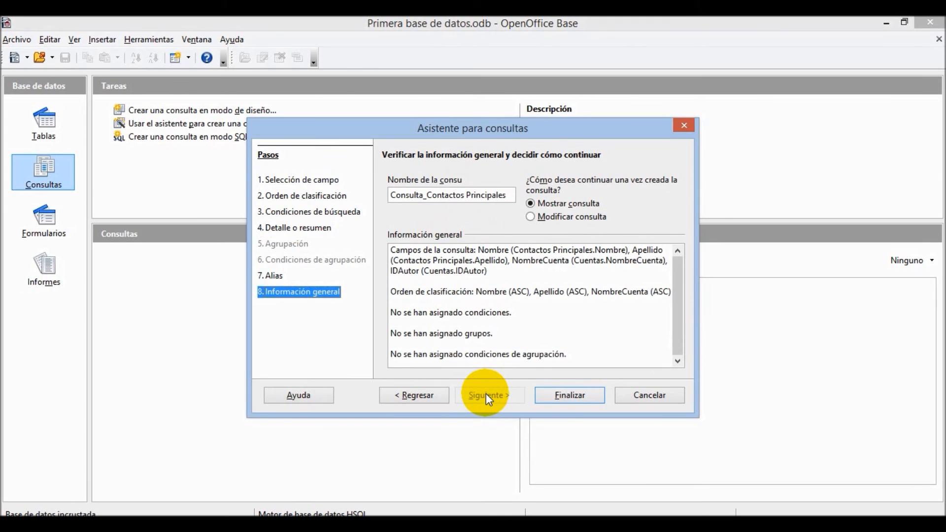
{"action": "left_click", "coordinate": [564, 400]}
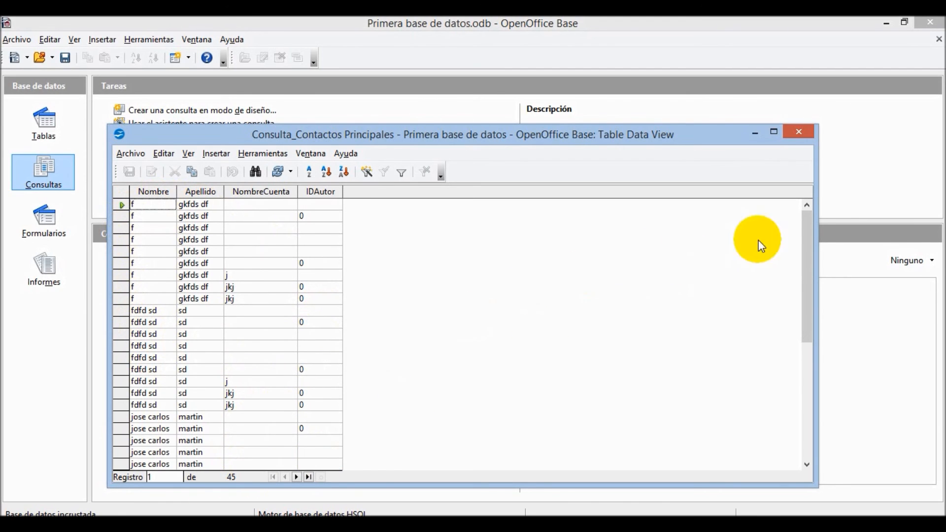
- Close the results and start an SQL-mode query with direct SQL, typing a SELECT
{"action": "left_click", "coordinate": [802, 140]}
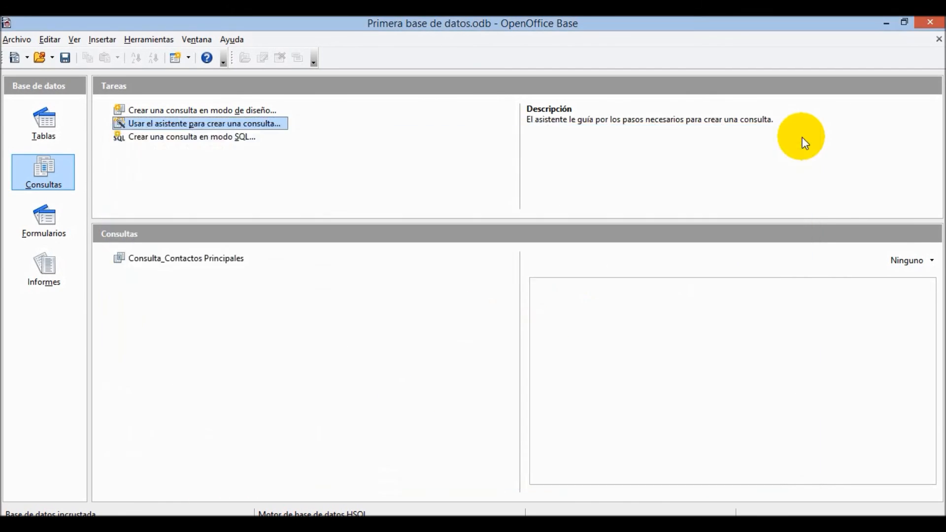
{"action": "left_click", "coordinate": [247, 138]}
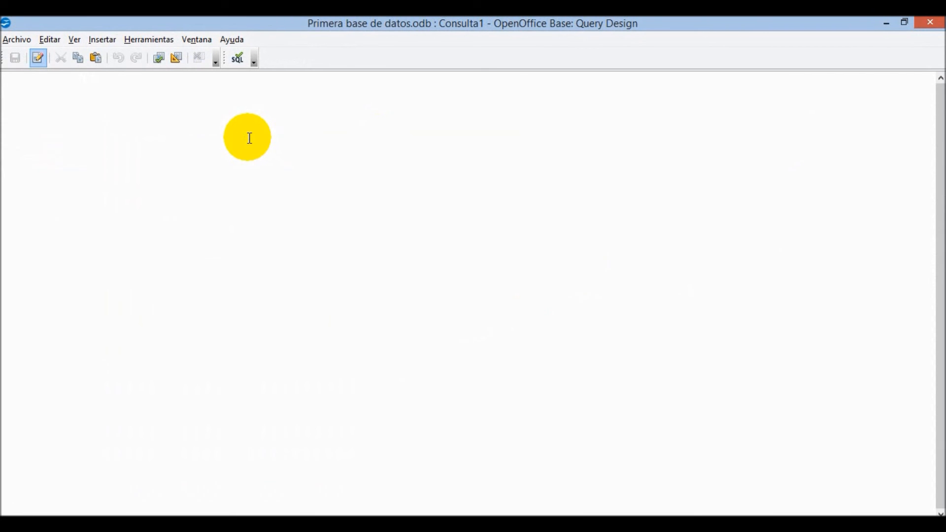
{"action": "left_click", "coordinate": [255, 59]}
{"action": "left_click", "coordinate": [255, 60]}
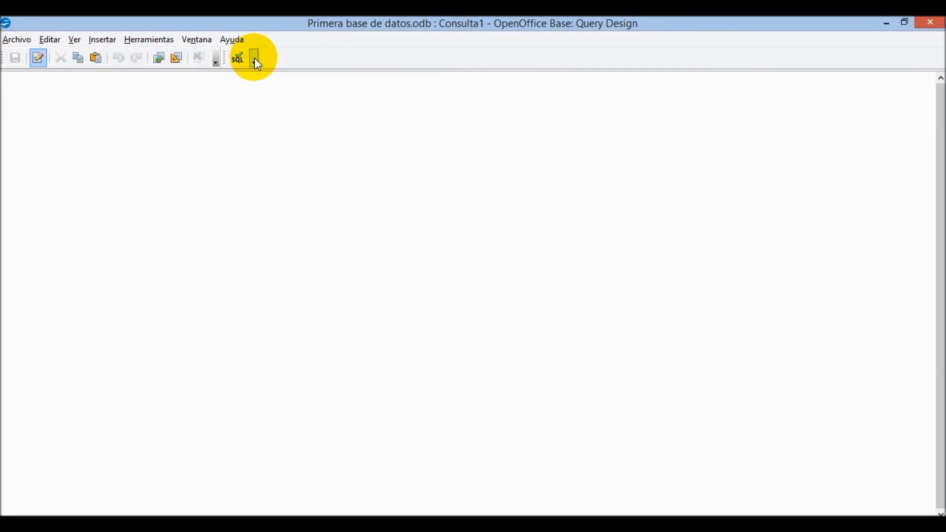
{"action": "left_click", "coordinate": [238, 63]}
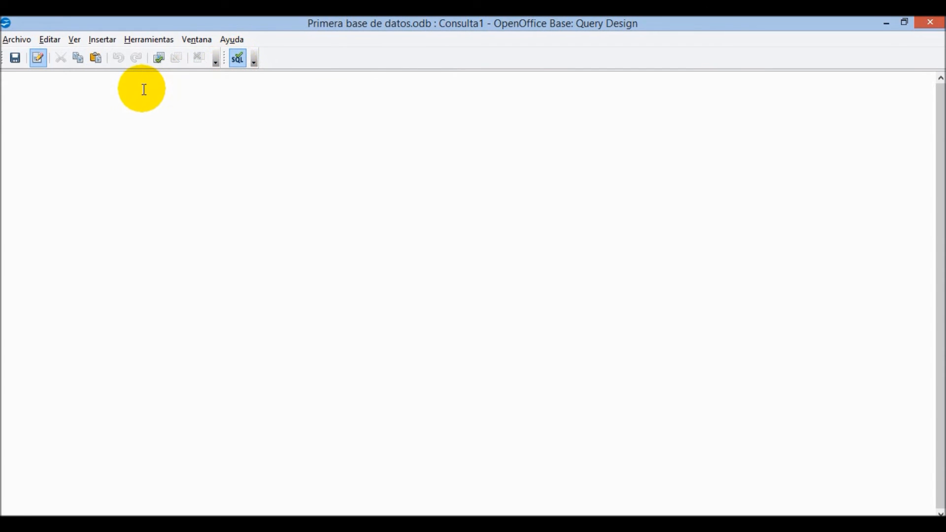
{"action": "type", "text": "select f"}
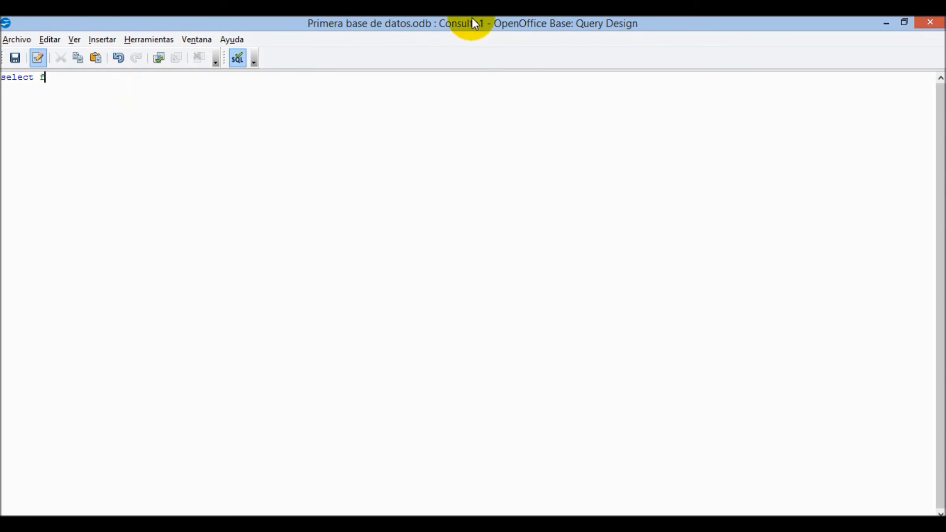
- Discard the unfinished SQL query and reopen Consulta_Contactos Principales
{"action": "left_click", "coordinate": [937, 26]}
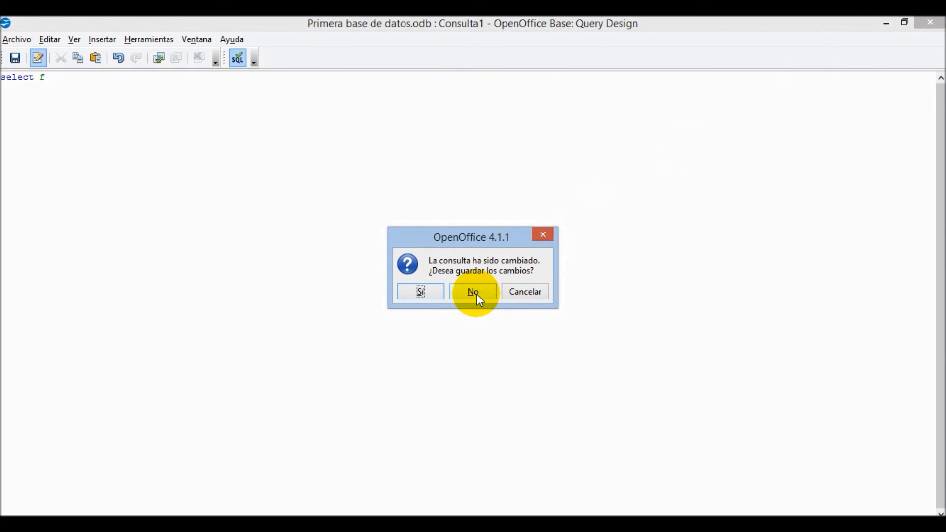
{"action": "left_click", "coordinate": [480, 297]}
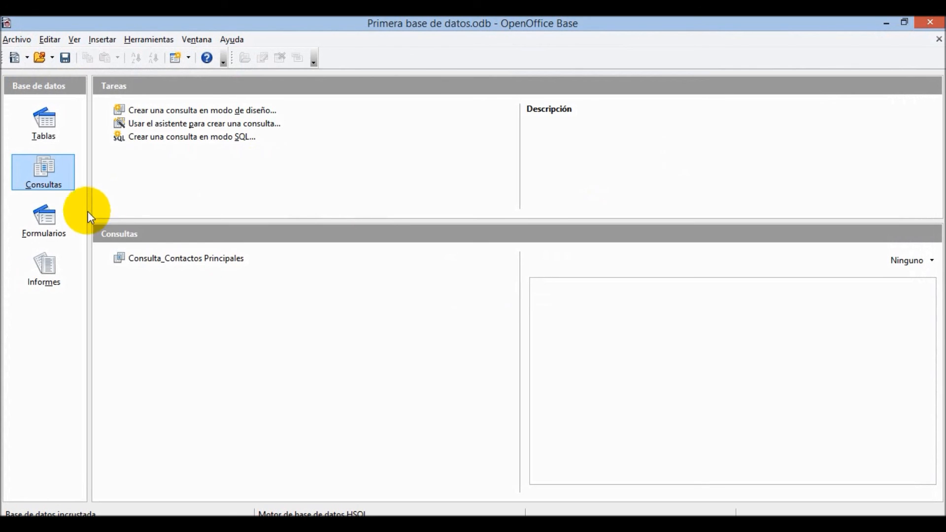
{"action": "double_click", "coordinate": [131, 253]}
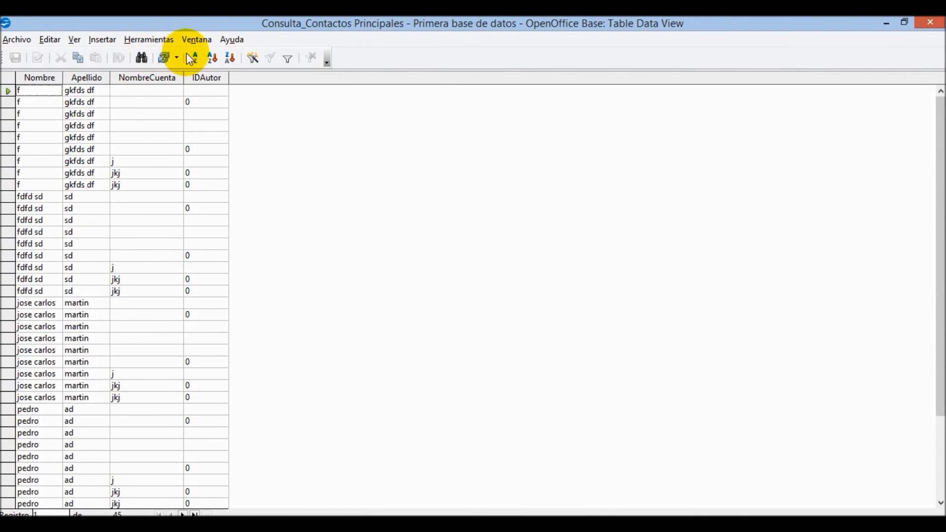
- Browse the Herramientas, Ver and Editar menus, close the results, and visit Formularios then Informes
{"action": "left_click", "coordinate": [141, 40]}
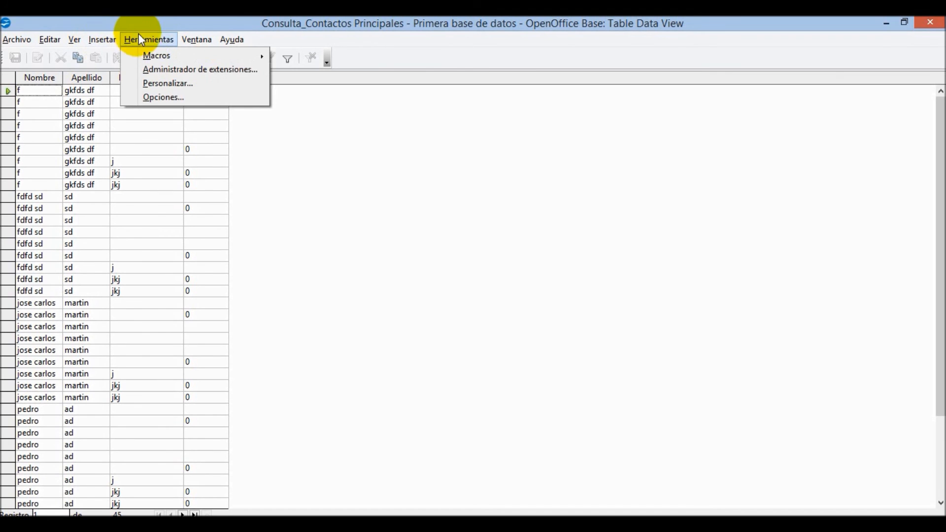
{"action": "left_click", "coordinate": [165, 39]}
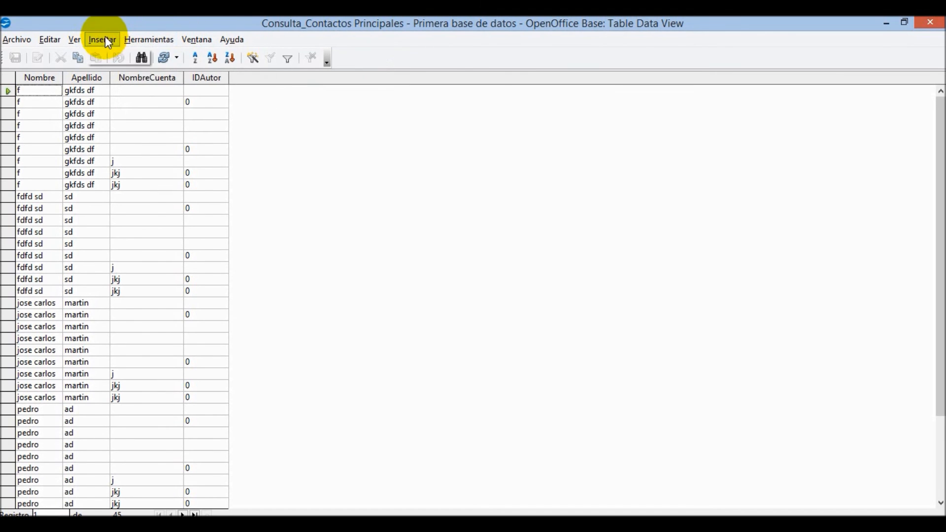
{"action": "left_click", "coordinate": [74, 40]}
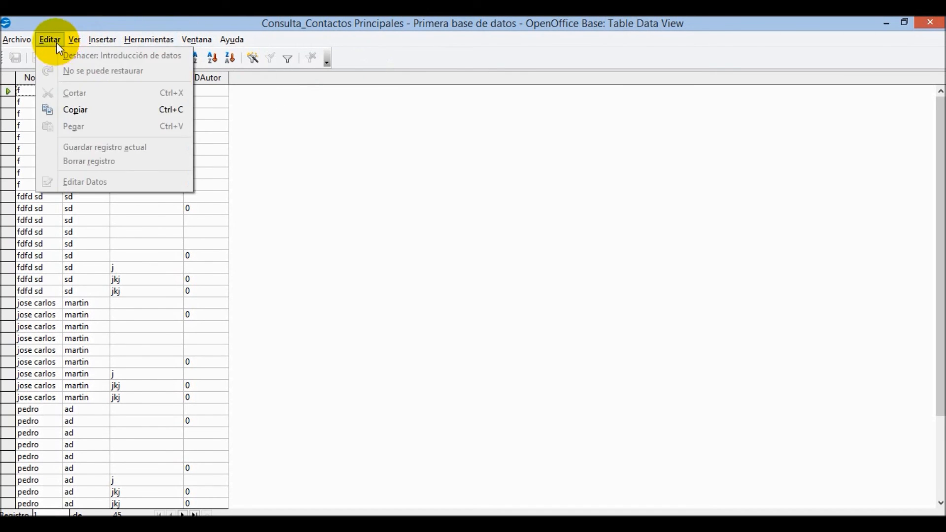
{"action": "left_click", "coordinate": [317, 77]}
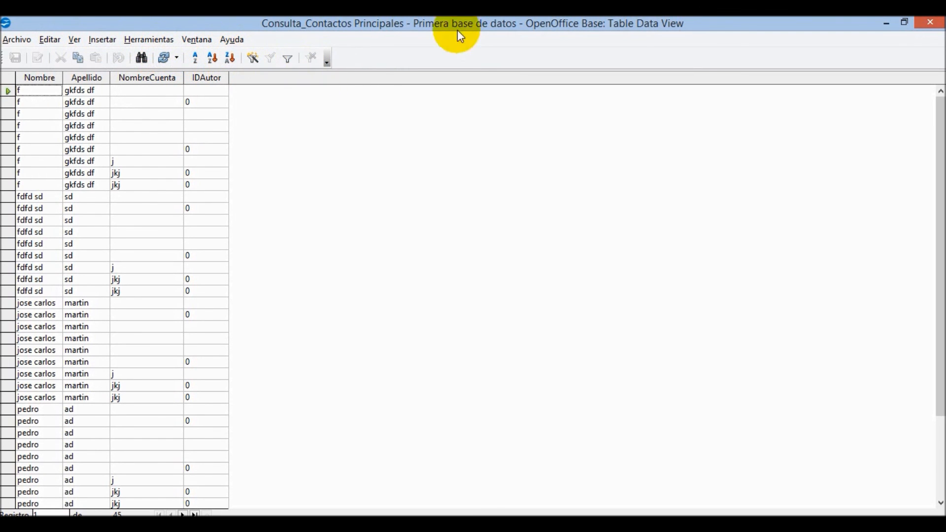
{"action": "left_click", "coordinate": [930, 23]}
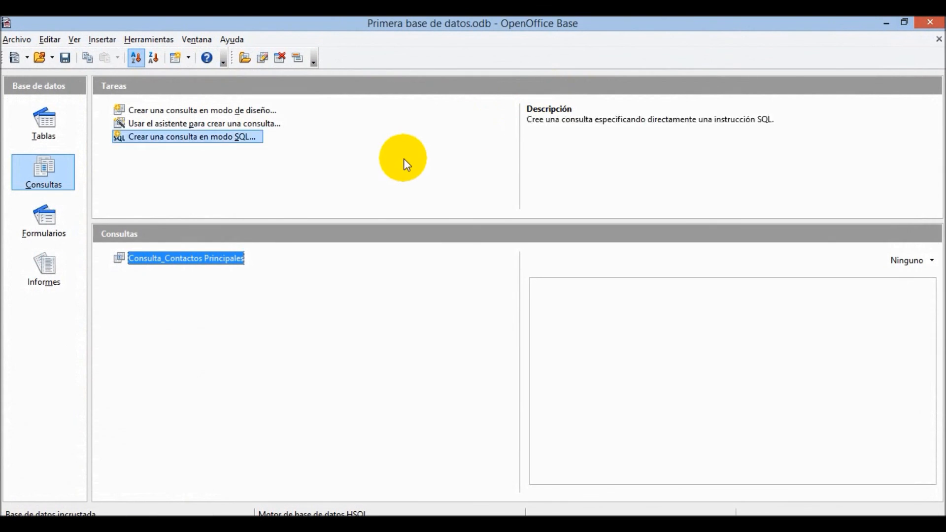
{"action": "left_click", "coordinate": [39, 228]}
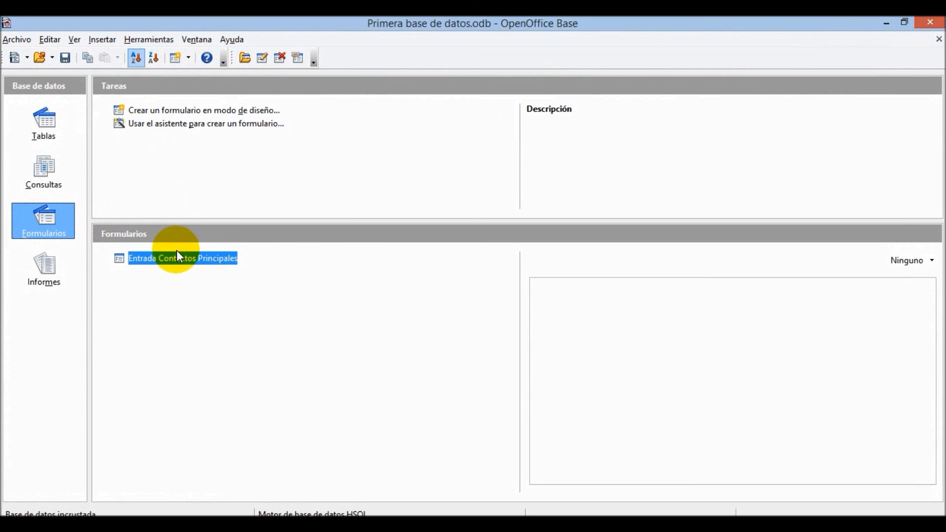
{"action": "left_click", "coordinate": [40, 269]}
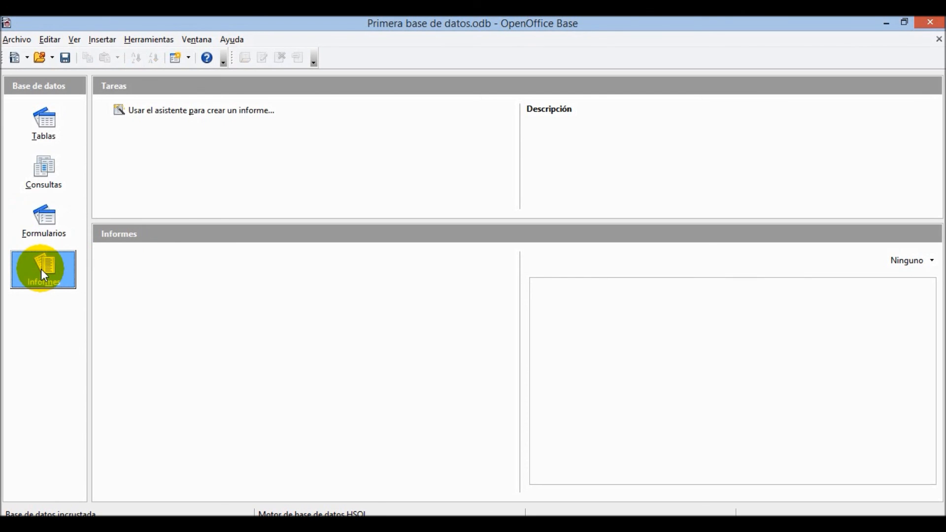
- Launch the report wizard, add Nombre, Apellido, NombreCuenta and IDAutor, and advance to labels
{"action": "left_click", "coordinate": [197, 111]}
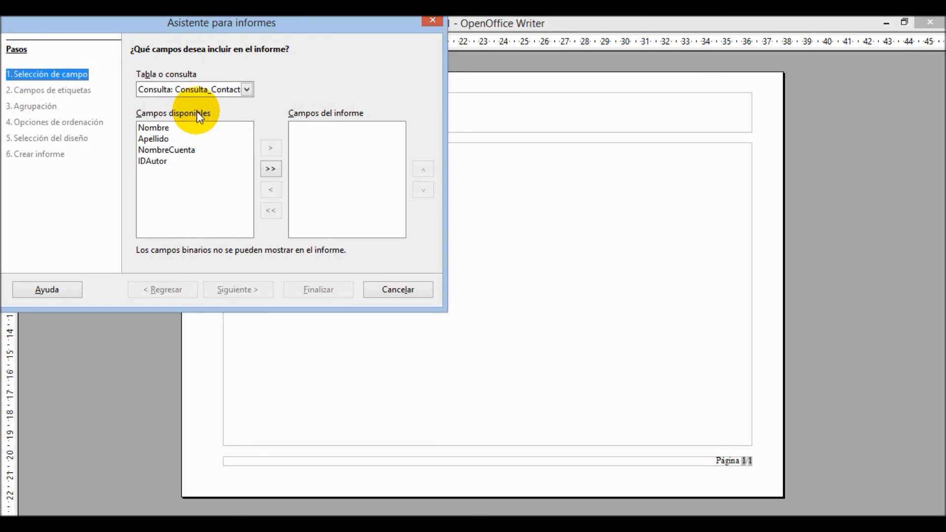
{"action": "double_click", "coordinate": [184, 126]}
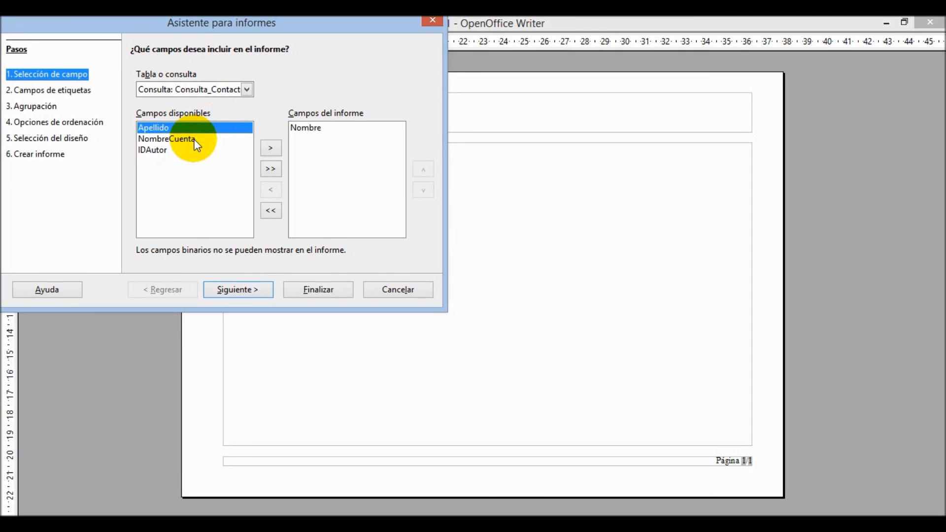
{"action": "left_click", "coordinate": [272, 169]}
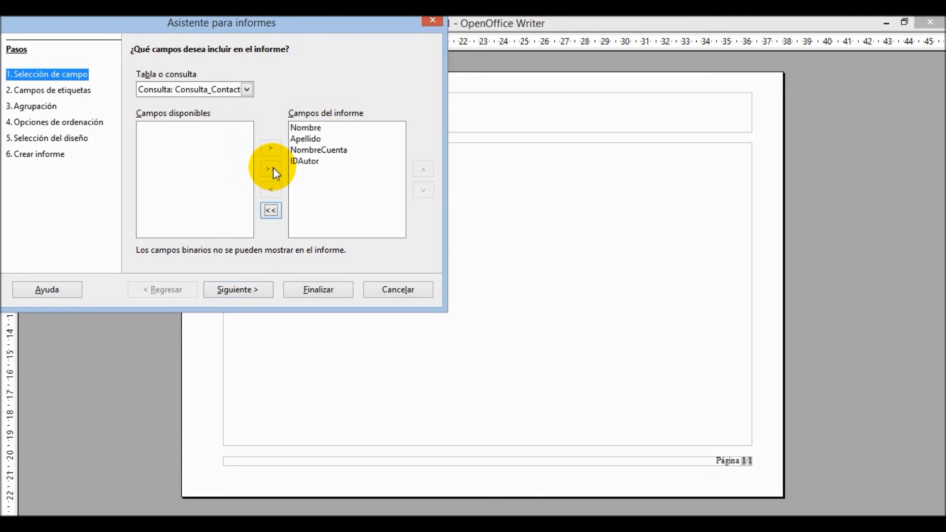
{"action": "left_click", "coordinate": [258, 286]}
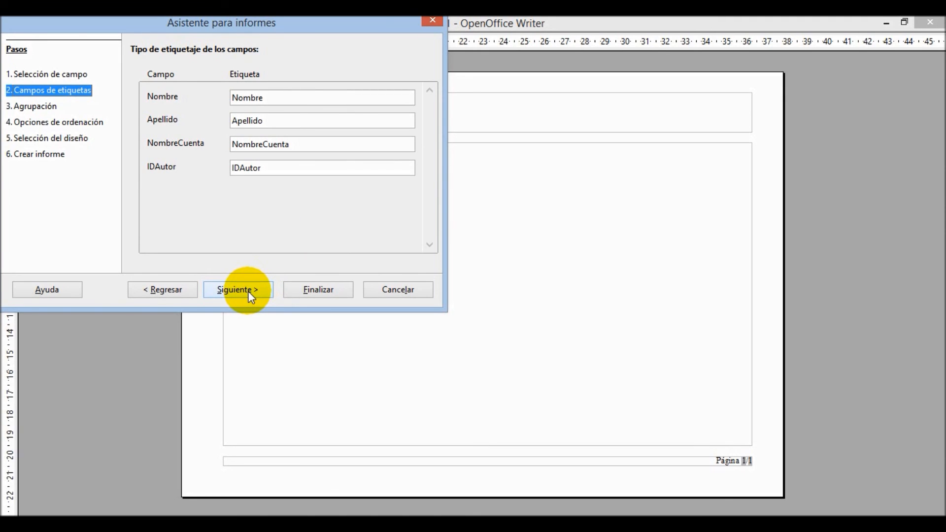
- Relabel the name fields as 'Nombre cliente' and 'Apellido cliente'
{"action": "left_click", "coordinate": [343, 91]}
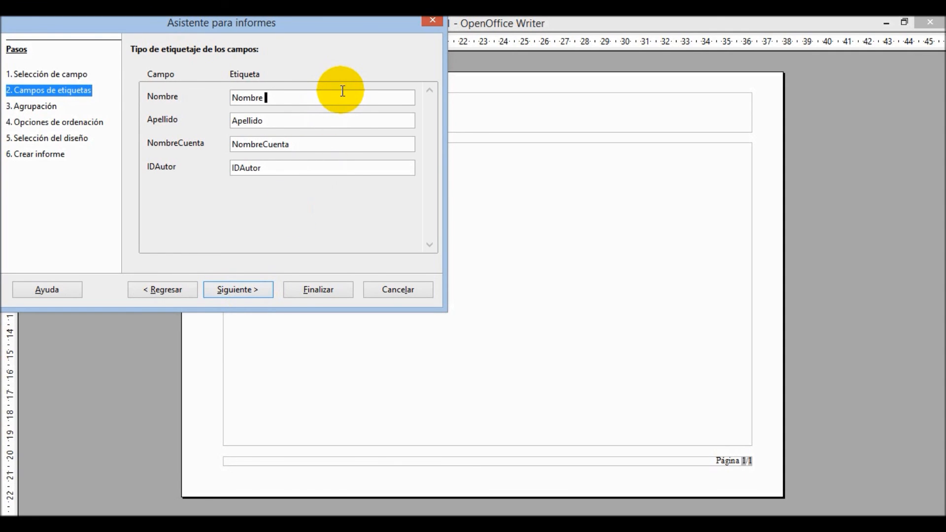
{"action": "type", "text": "cliente"}
{"action": "key", "text": "Tab"}
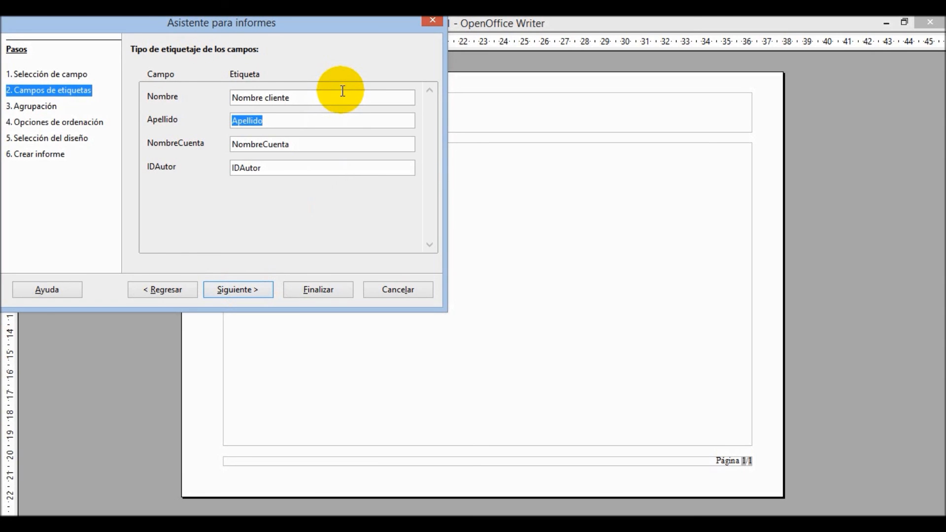
{"action": "key", "text": "End"}
{"action": "type", "text": "cliente"}
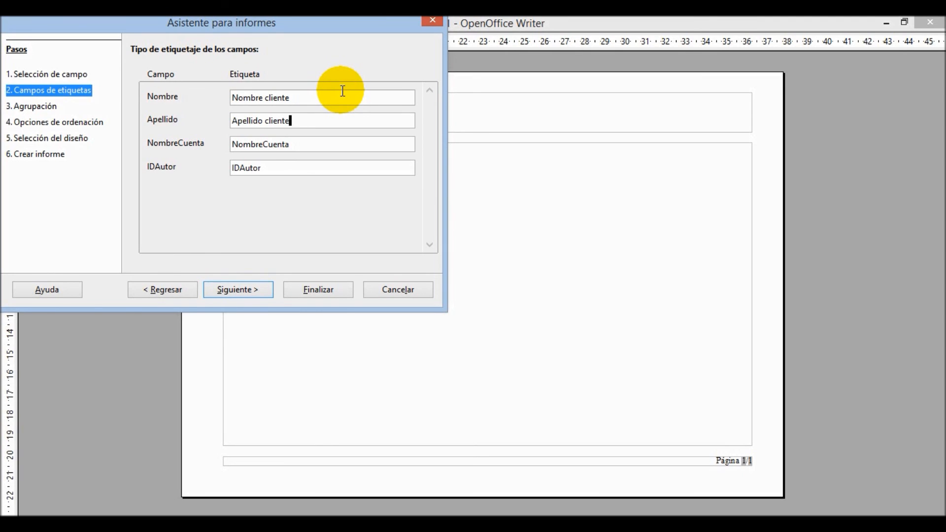
- Group the report by Nombre first, then by Apellido
{"action": "left_click", "coordinate": [241, 291]}
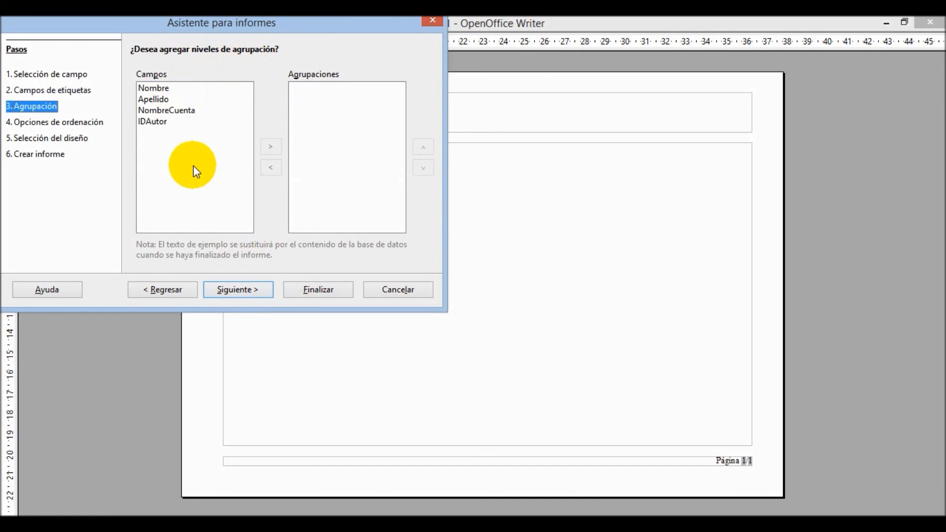
{"action": "left_click", "coordinate": [165, 89]}
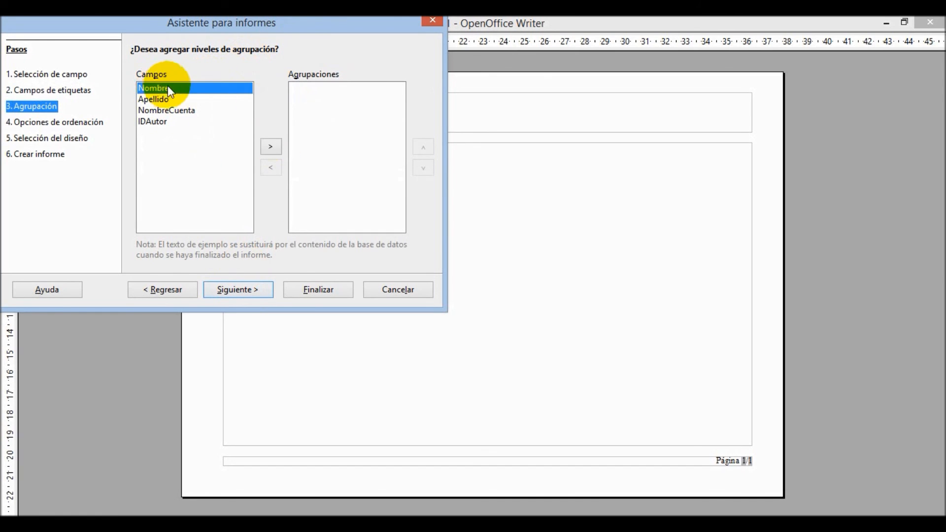
{"action": "left_click", "coordinate": [271, 146]}
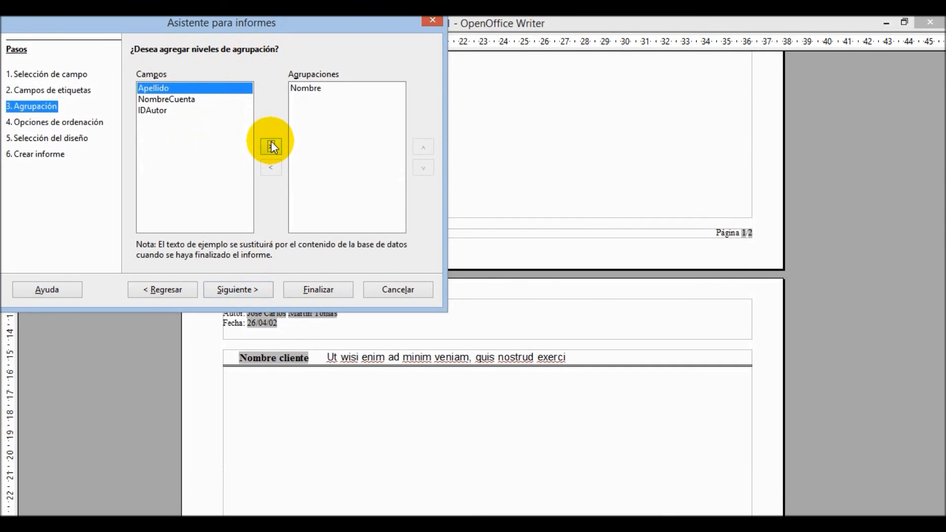
{"action": "left_click", "coordinate": [273, 146]}
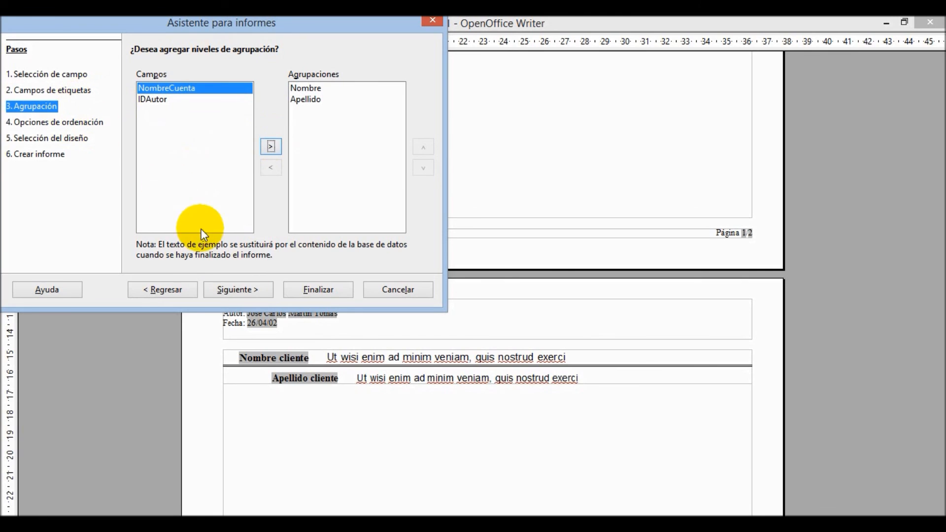
{"action": "left_click", "coordinate": [241, 291]}
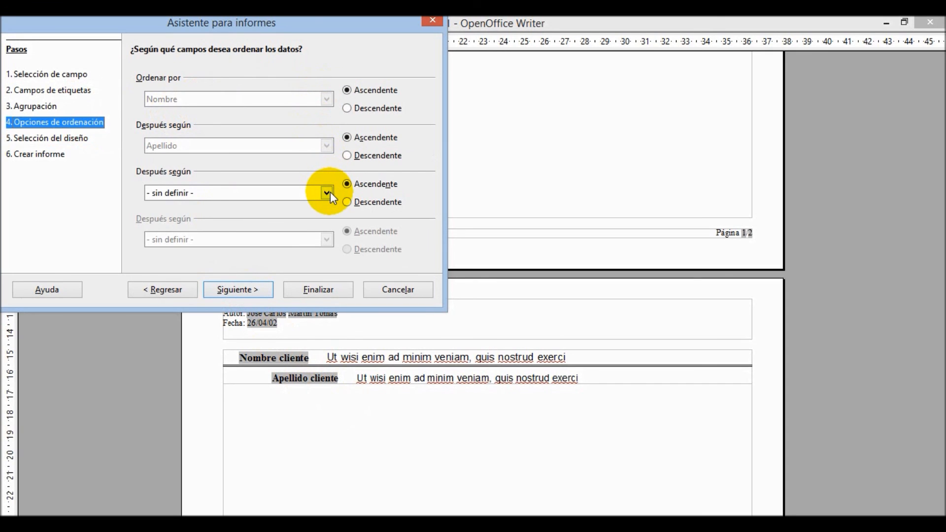
- Choose the 'Moderno - alineado a la izquierda' layout after previewing the classic outline layouts
{"action": "left_click", "coordinate": [259, 290]}
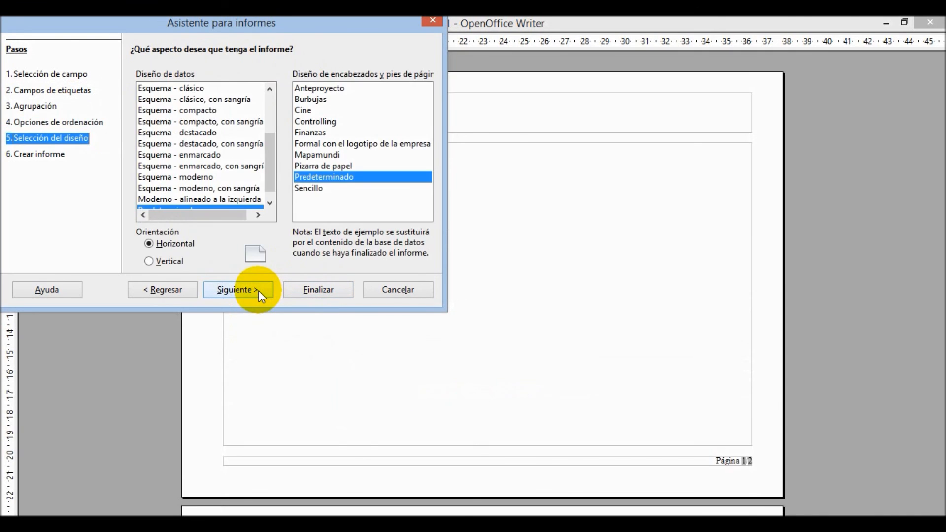
{"action": "left_click", "coordinate": [243, 100]}
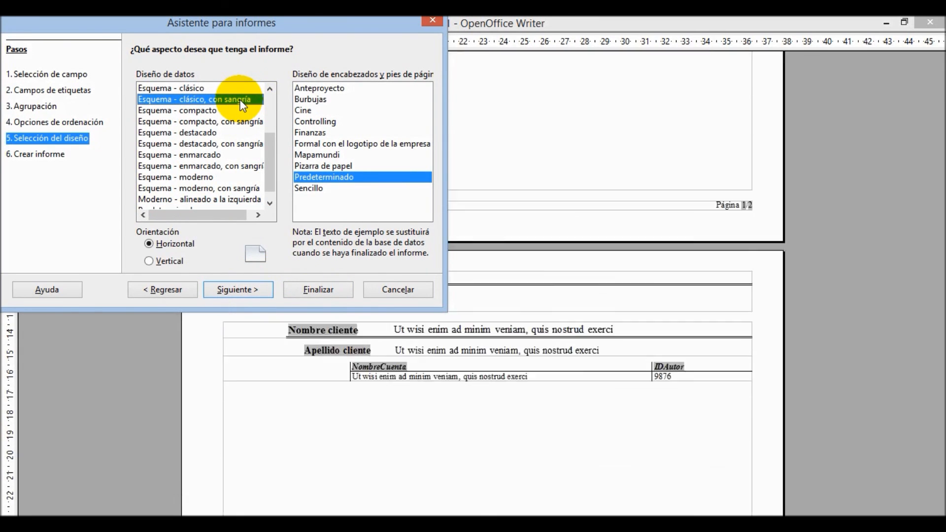
{"action": "left_click", "coordinate": [224, 88]}
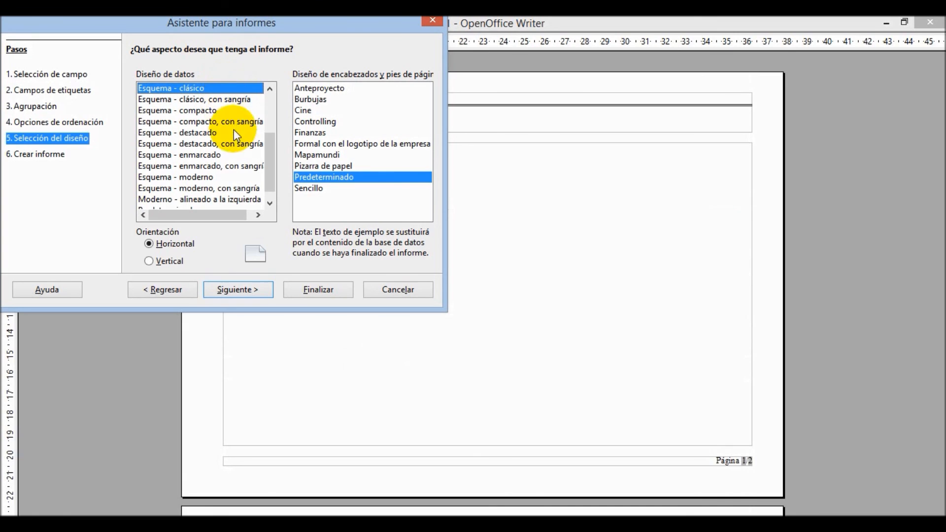
{"action": "left_click", "coordinate": [244, 200]}
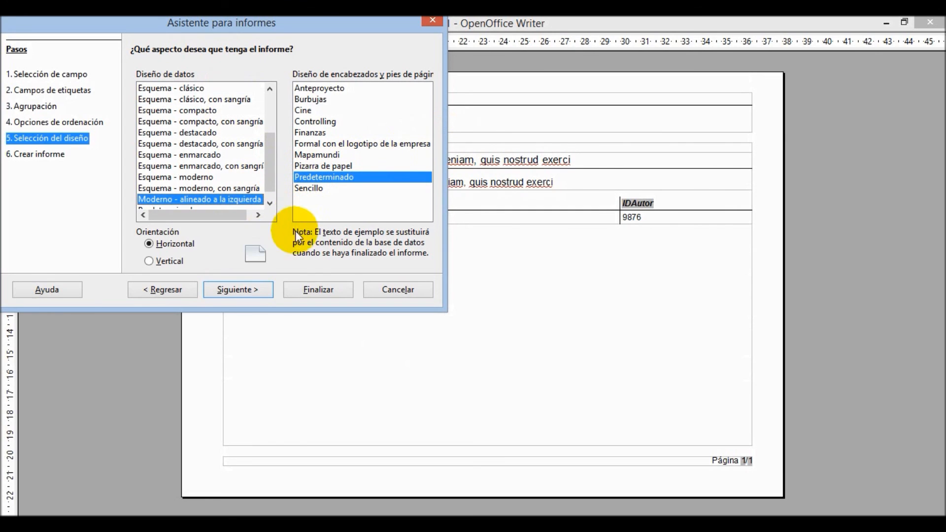
- Title the report 'Consulta Contactos Principales' and finish with 'Modificar diseño de informe' selected
{"action": "left_click", "coordinate": [254, 291]}
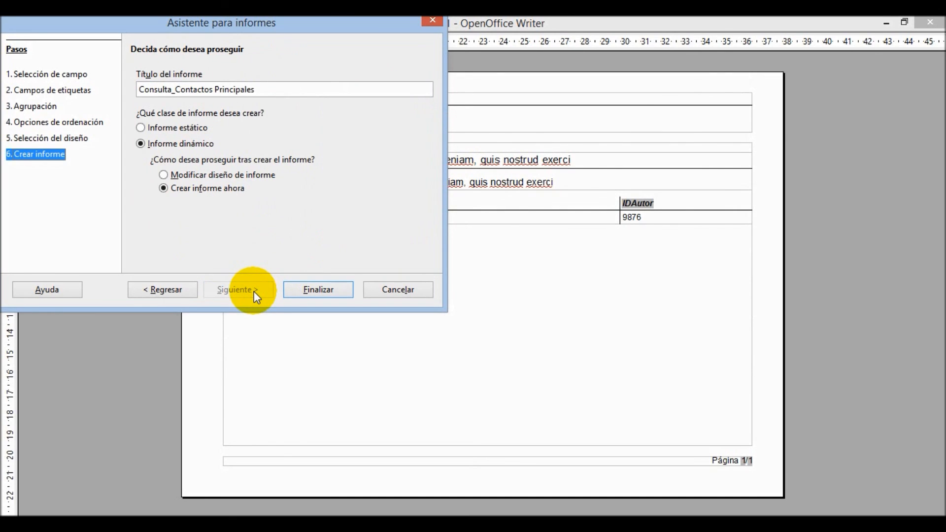
{"action": "left_click", "coordinate": [176, 90]}
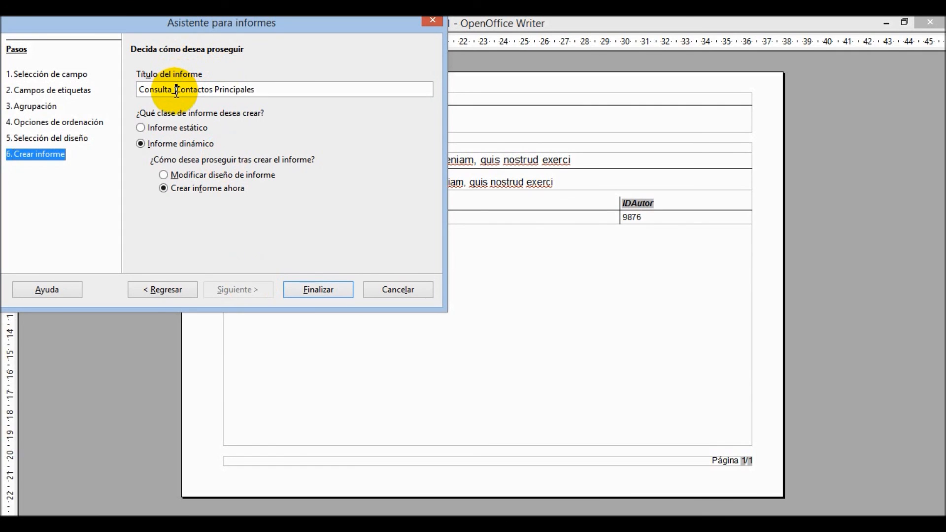
{"action": "key", "text": "BackSpace"}
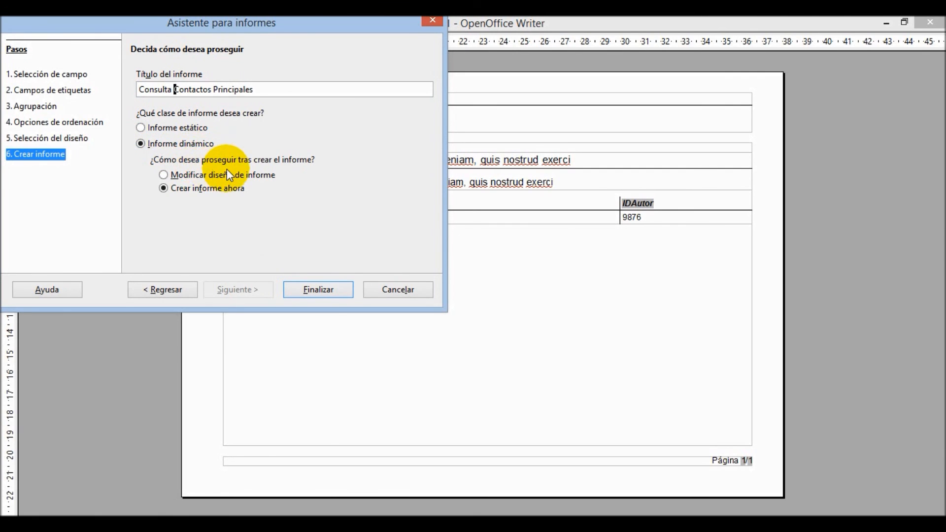
{"action": "left_click", "coordinate": [168, 175]}
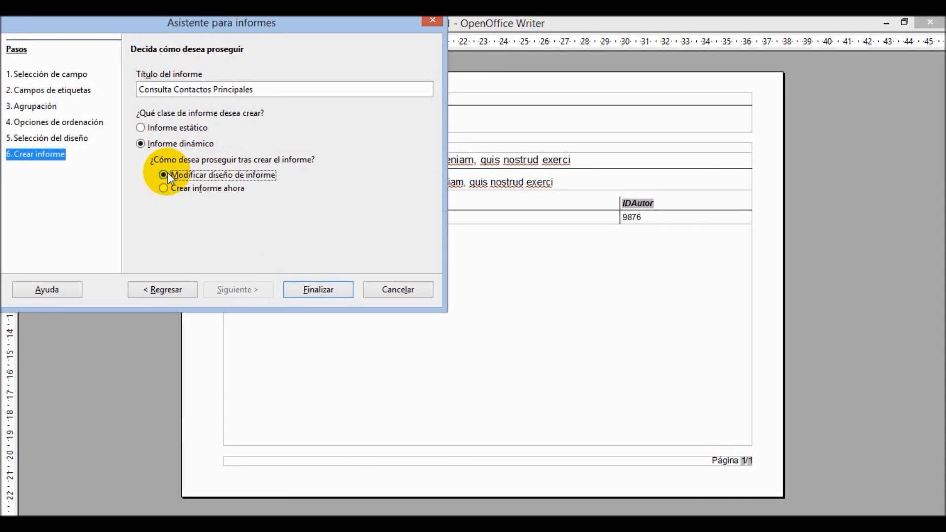
{"action": "left_click", "coordinate": [311, 284]}
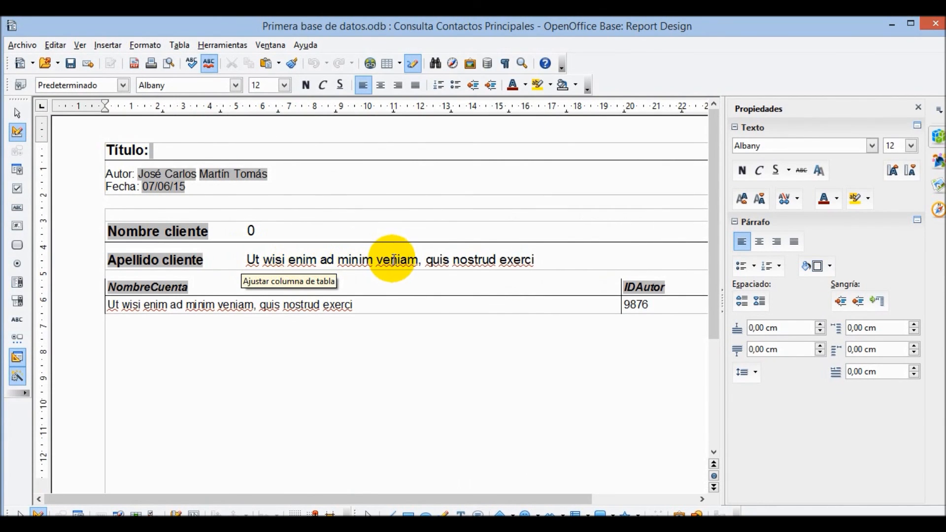
- Close the Consulta Contactos Principales report design, discarding any changes
{"action": "left_click_drag", "start_coordinate": [537, 256], "coordinate": [251, 243]}
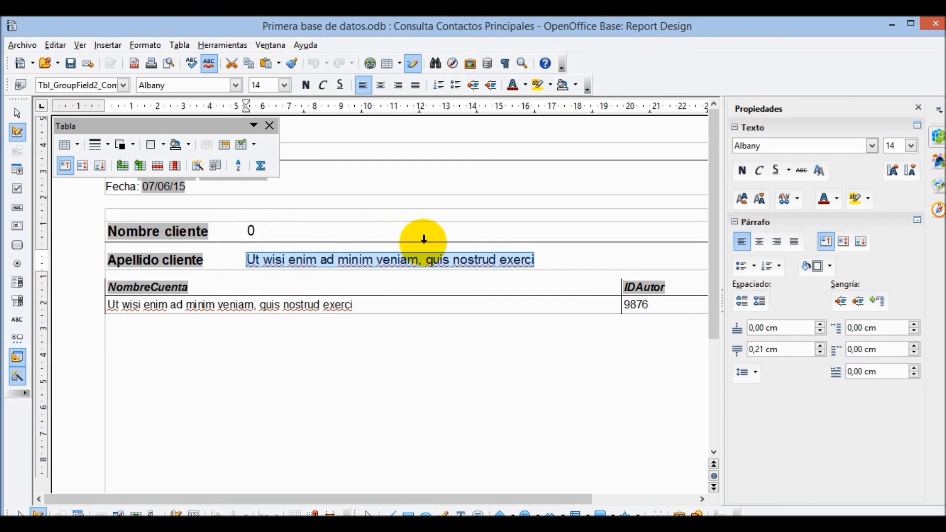
{"action": "left_click", "coordinate": [447, 252]}
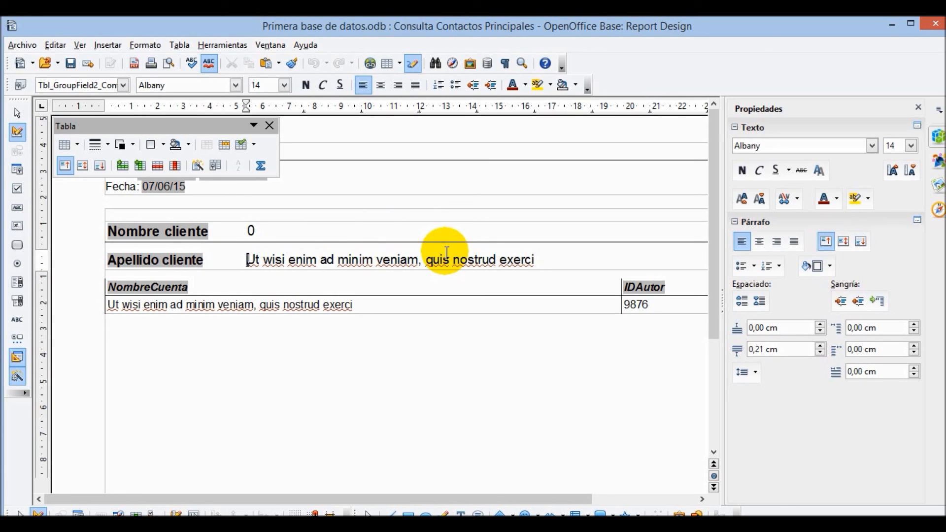
{"action": "left_click", "coordinate": [942, 20]}
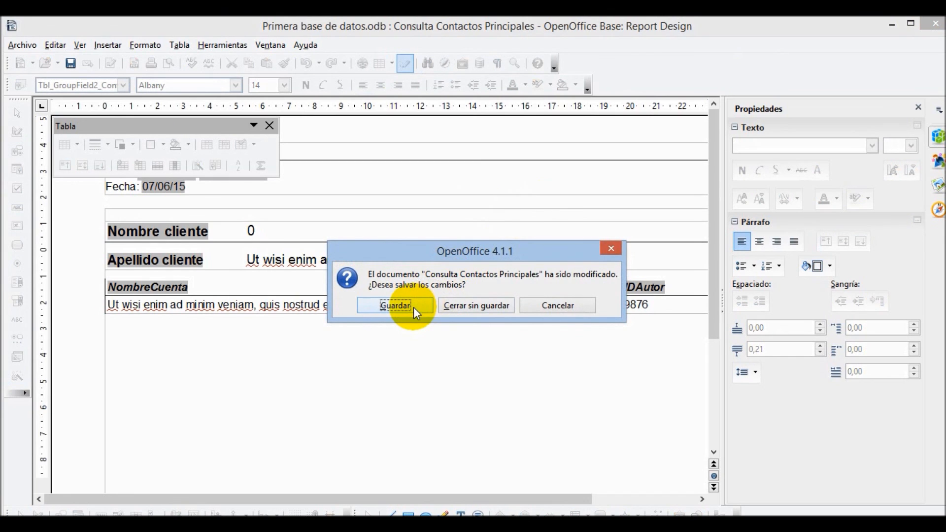
{"action": "left_click", "coordinate": [464, 309]}
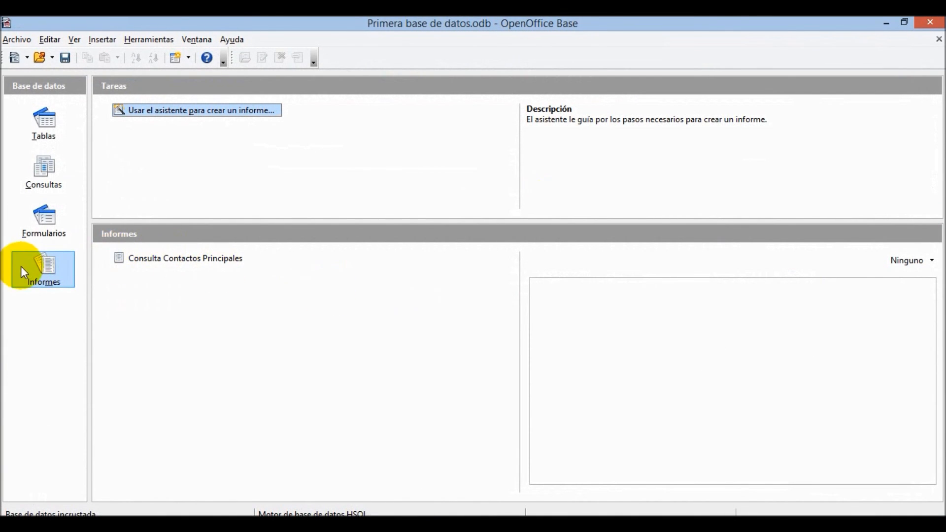
- Run the Consulta Contactos Principales report and scroll through its client-grouped records
{"action": "double_click", "coordinate": [148, 256]}
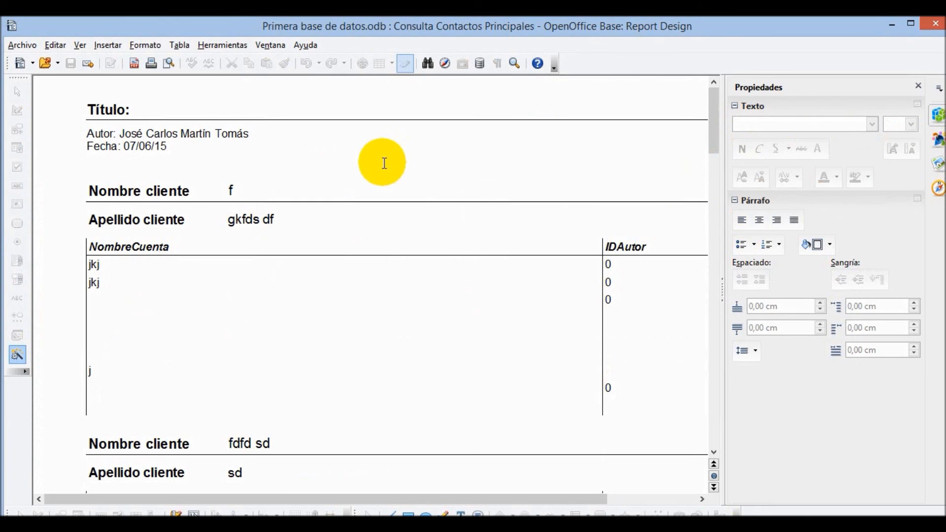
{"action": "left_click_drag", "start_coordinate": [715, 131], "coordinate": [700, 330]}
{"action": "left_click_drag", "start_coordinate": [258, 498], "coordinate": [137, 507]}
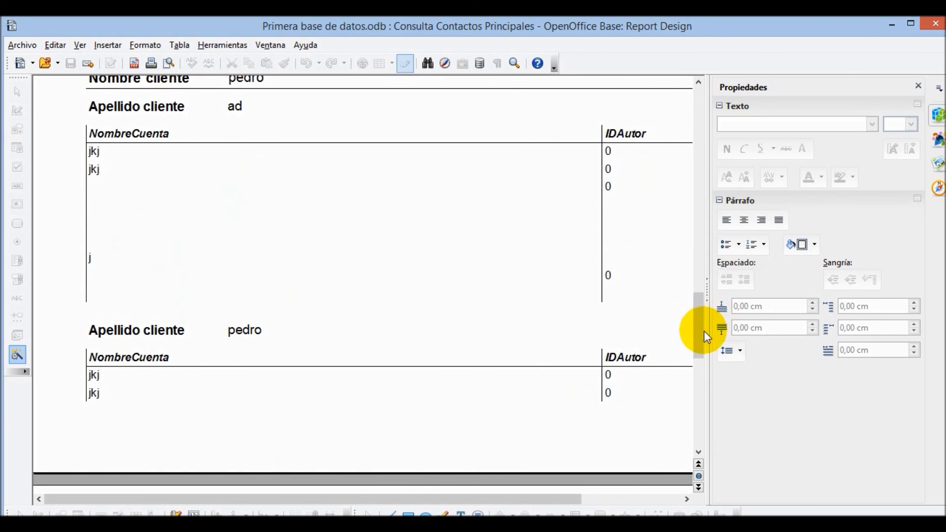
{"action": "left_click_drag", "start_coordinate": [698, 337], "coordinate": [696, 113]}
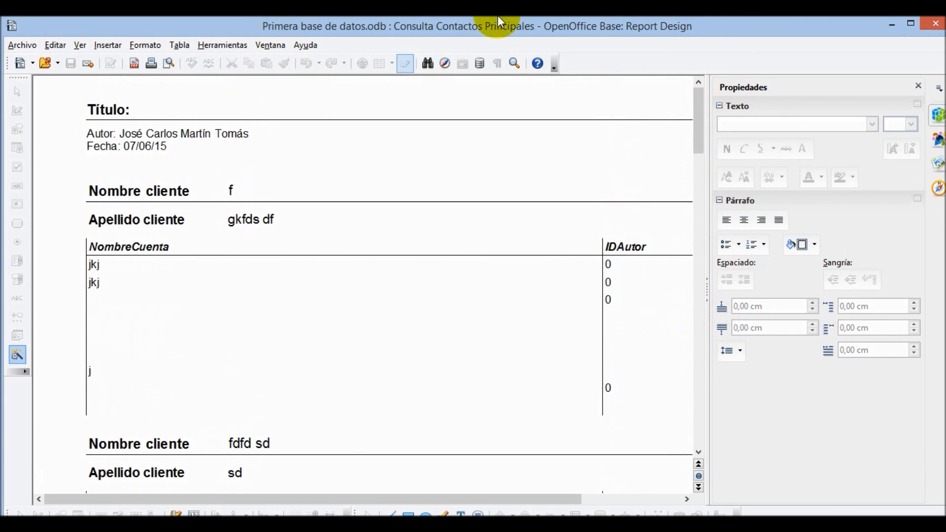
- Close the report, reopen and close it again, then save the database with Archivo > Guardar
{"action": "left_click", "coordinate": [936, 24]}
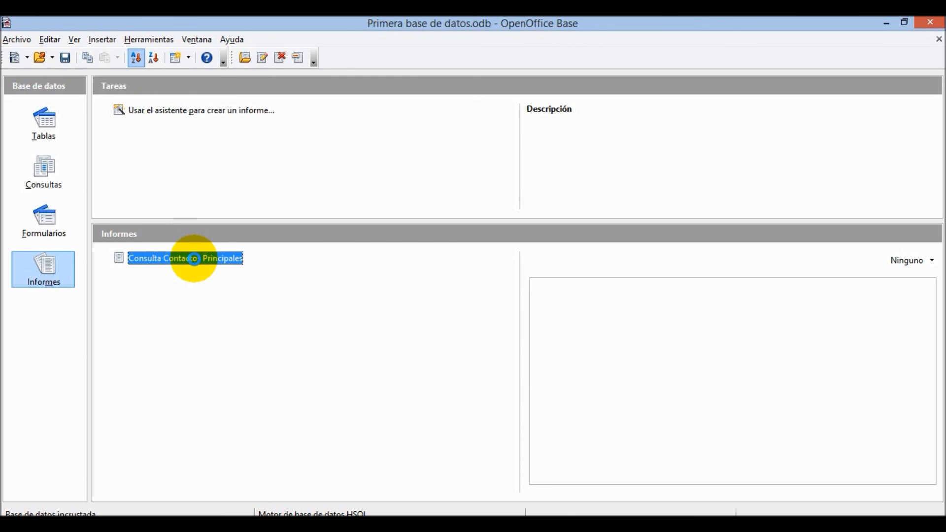
{"action": "double_click", "coordinate": [194, 258]}
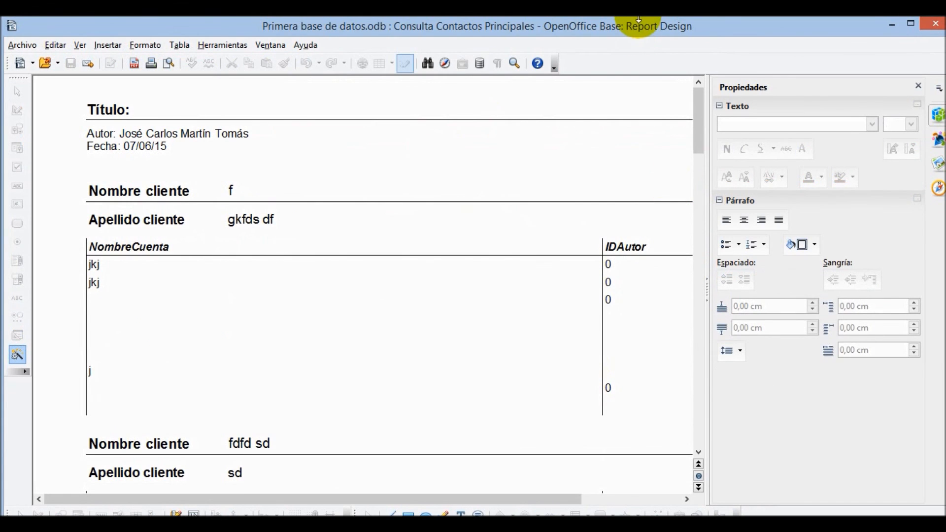
{"action": "left_click", "coordinate": [935, 23]}
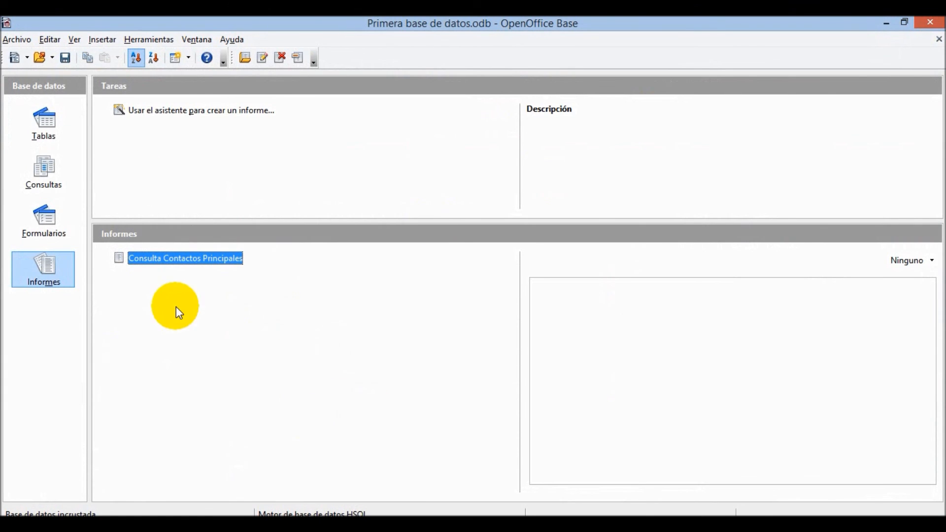
{"action": "left_click", "coordinate": [10, 42]}
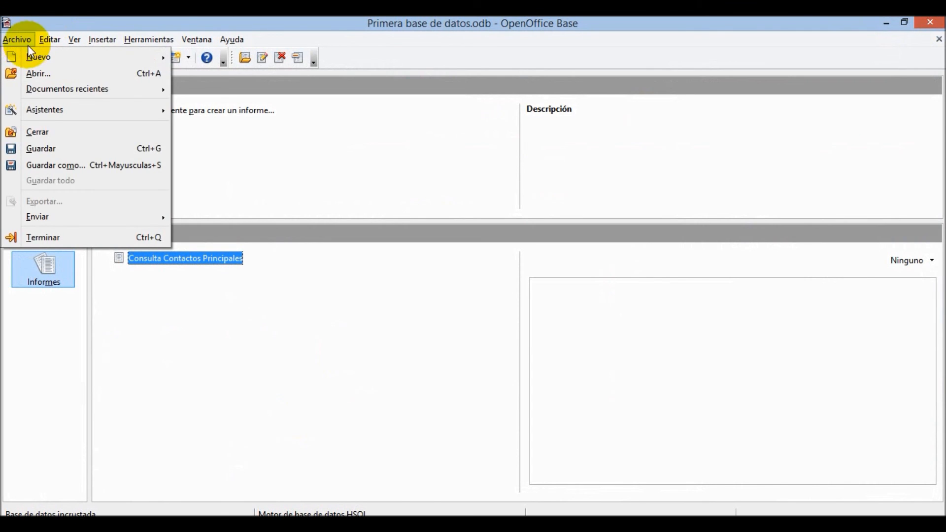
{"action": "left_click", "coordinate": [42, 150]}
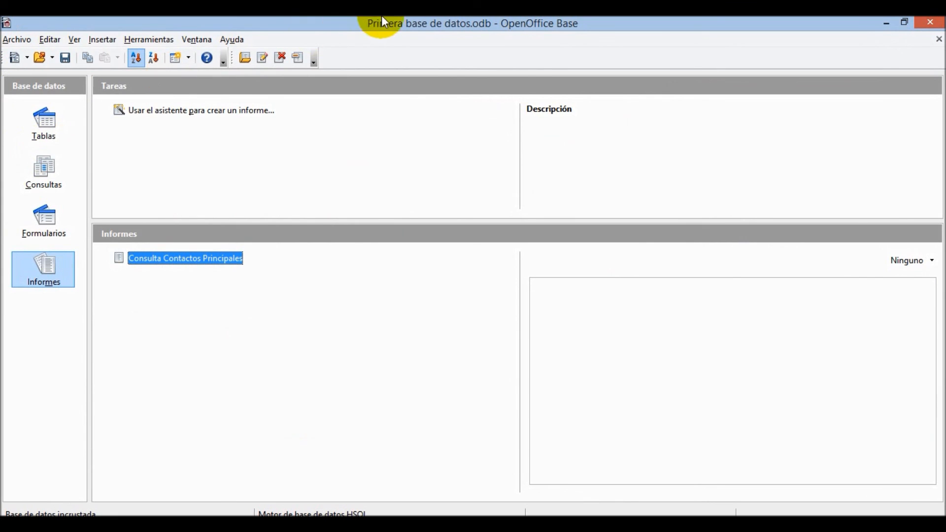